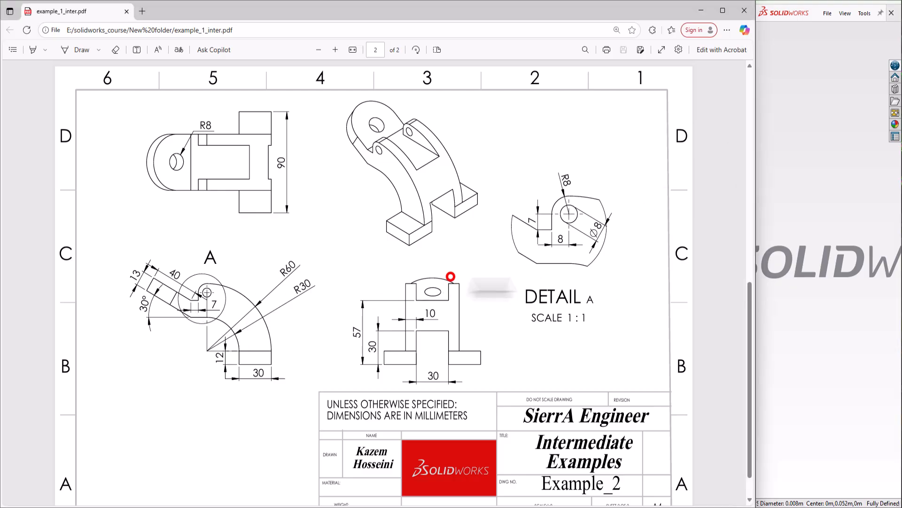
Narrow the reference PDF to the left third of the screen and start a new SOLIDWORKS document
drag(755, 249, 275, 237)
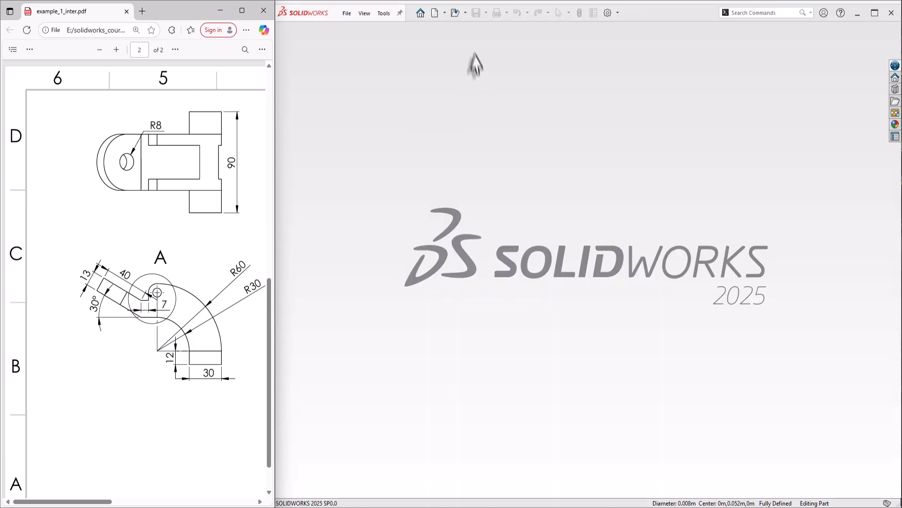
click(436, 13)
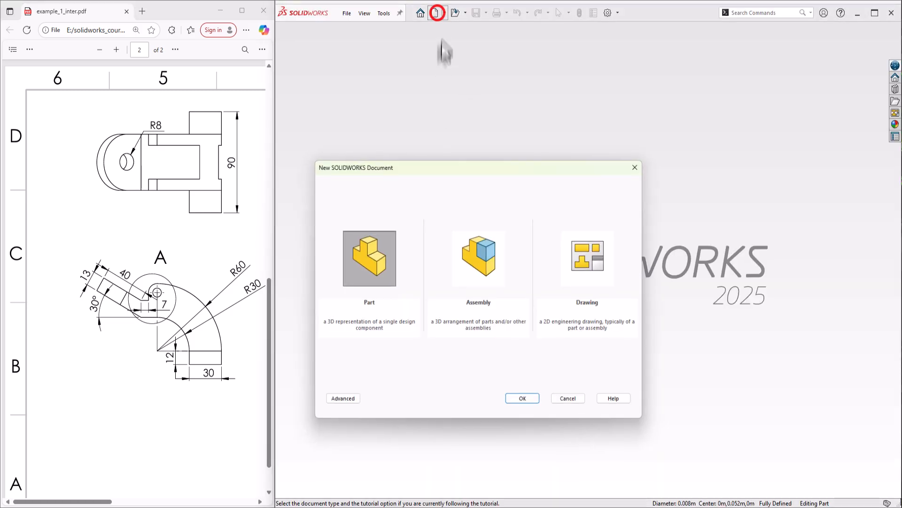
Create a new part and start a sketch on the Front Plane
double_click(379, 259)
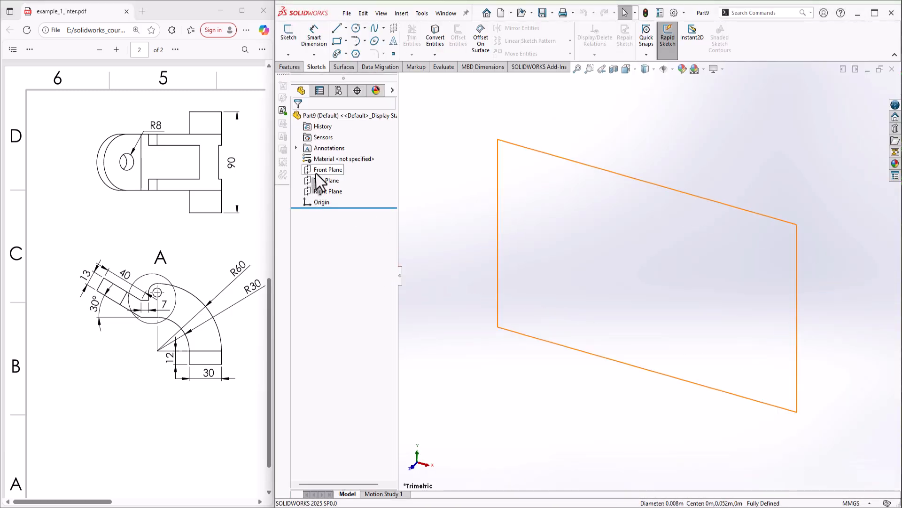
right_click(316, 172)
click(327, 158)
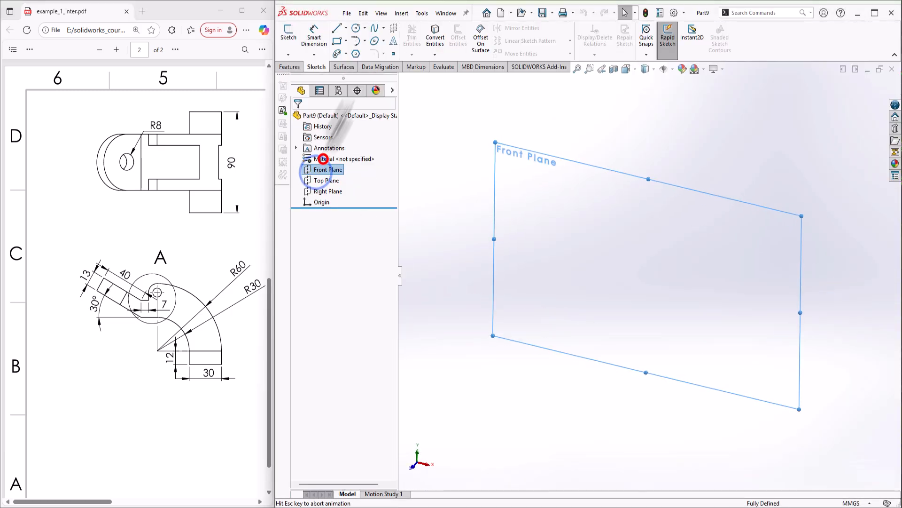
Draw vertical and horizontal construction lines running from the origin
click(338, 28)
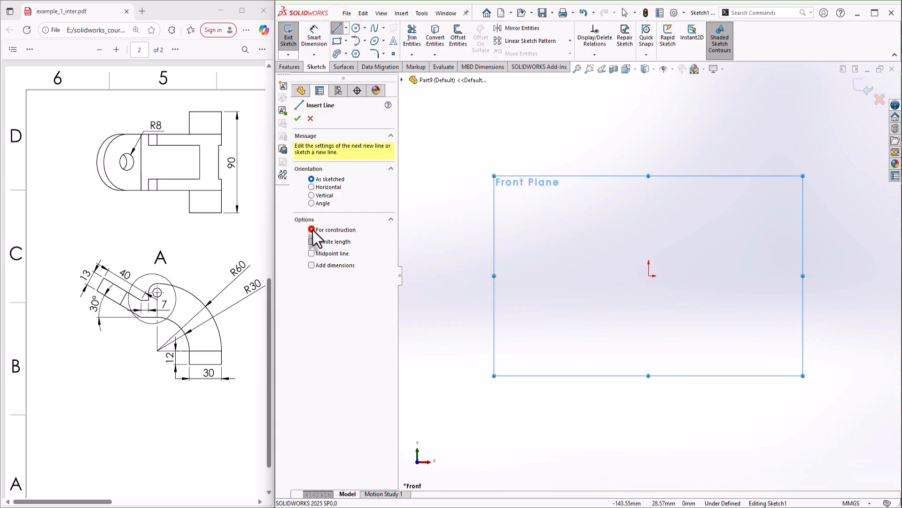
click(312, 229)
click(649, 275)
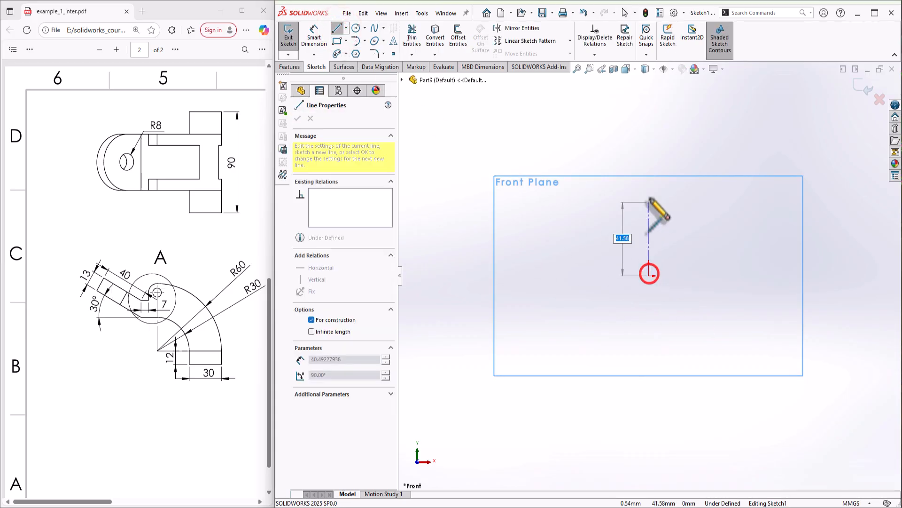
click(649, 169)
double_click(646, 300)
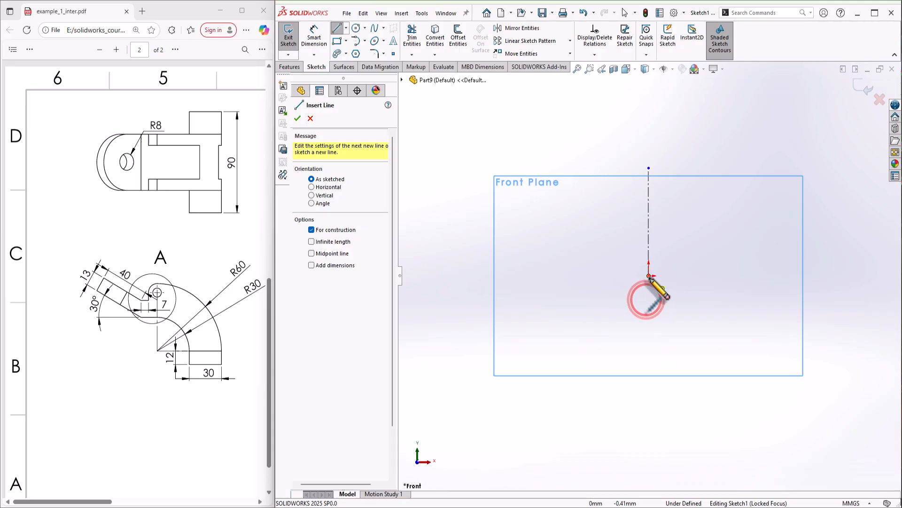
click(649, 276)
click(775, 276)
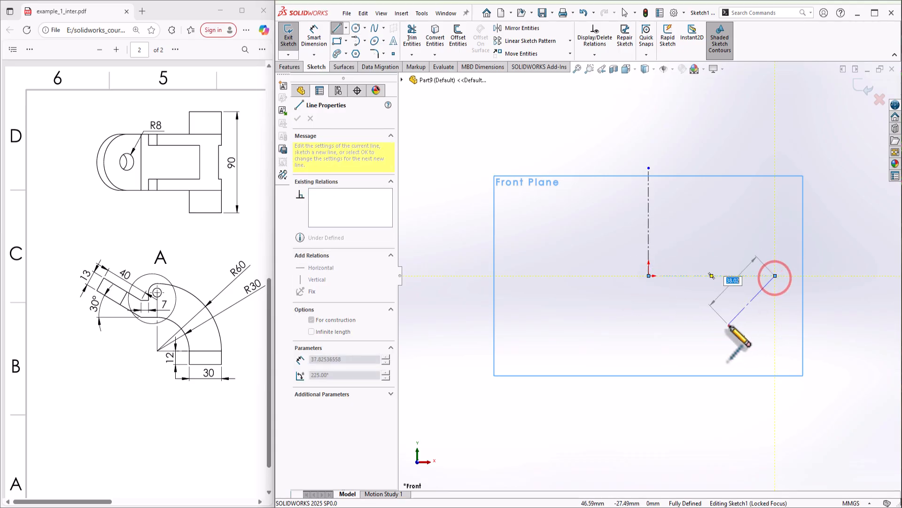
key(Escape)
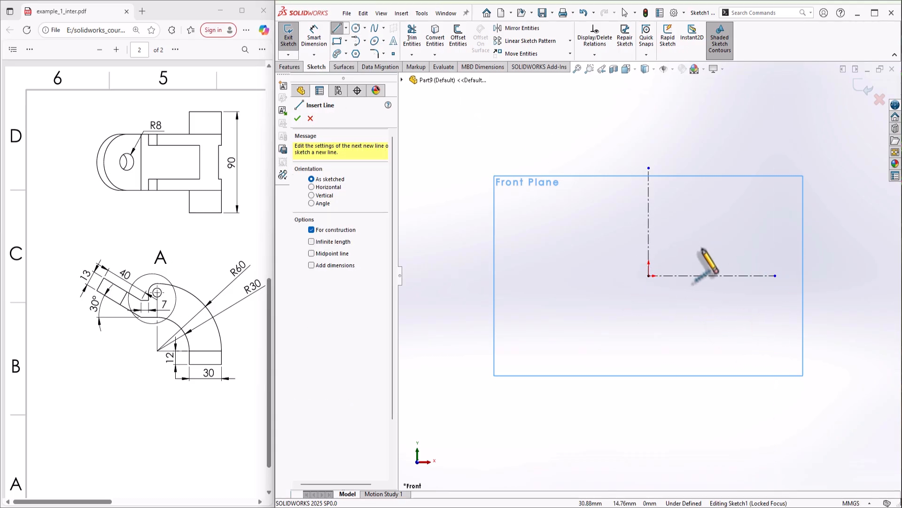
Draw a centre-point quarter arc about the origin, from the horizontal to the vertical construction line
key(s)
click(735, 272)
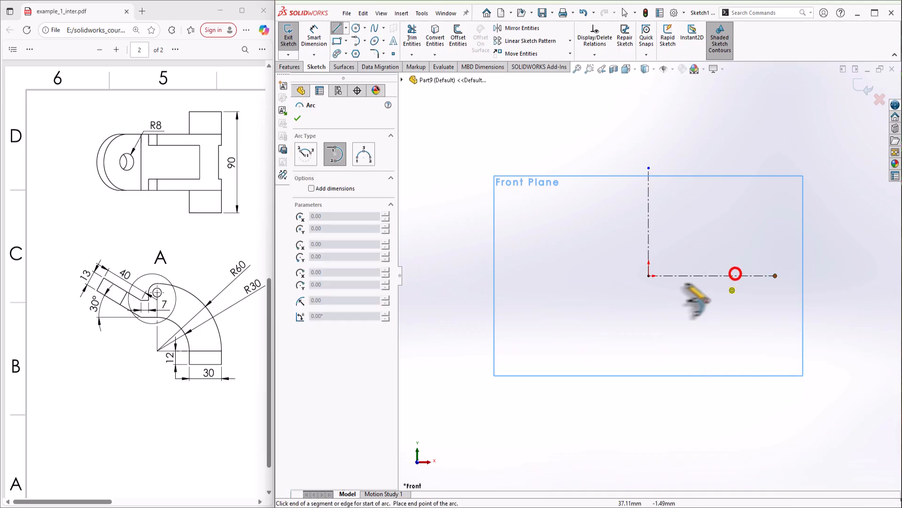
click(649, 276)
click(773, 276)
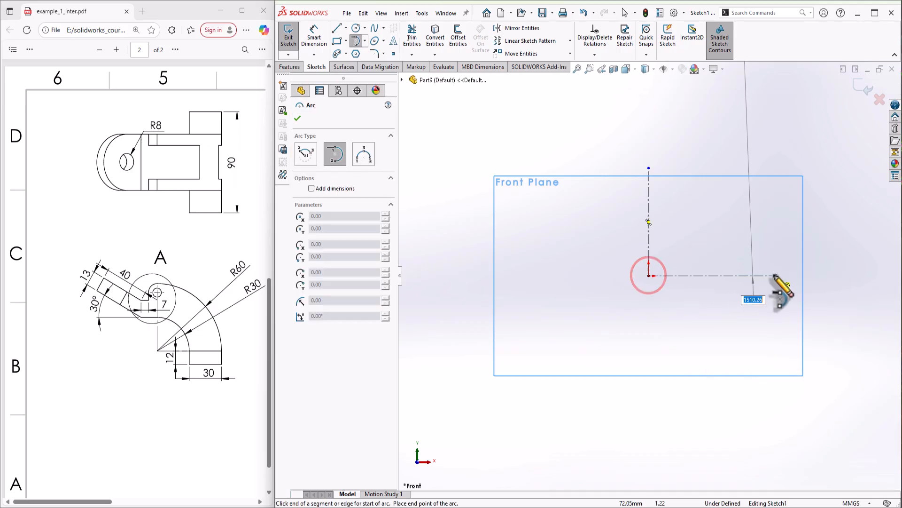
right_click(763, 239)
click(781, 246)
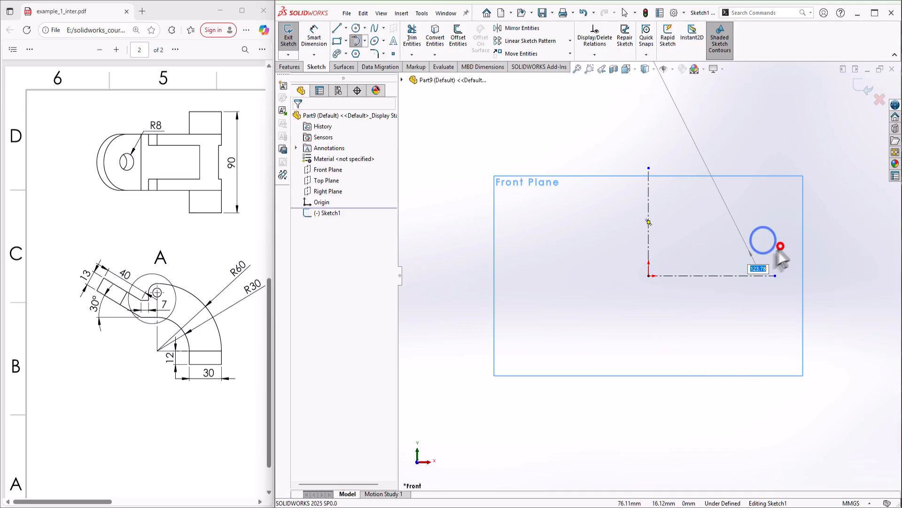
key(s)
click(761, 287)
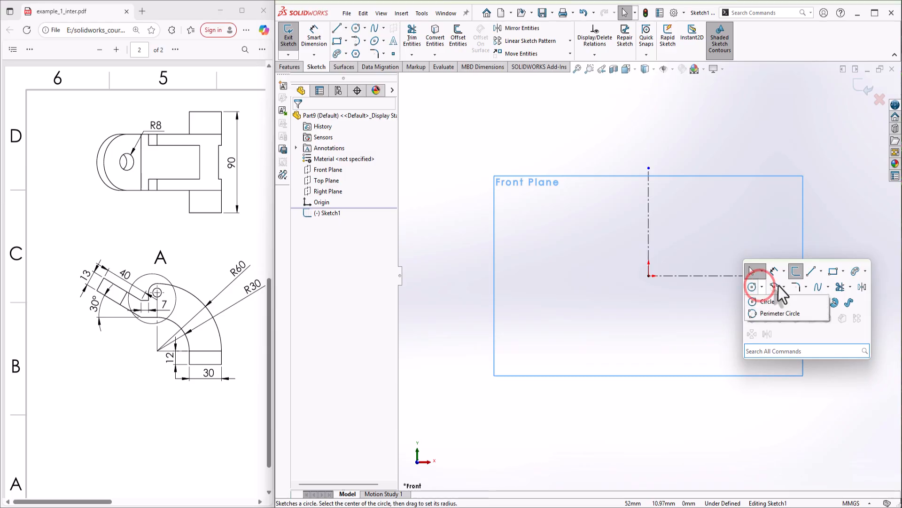
click(782, 288)
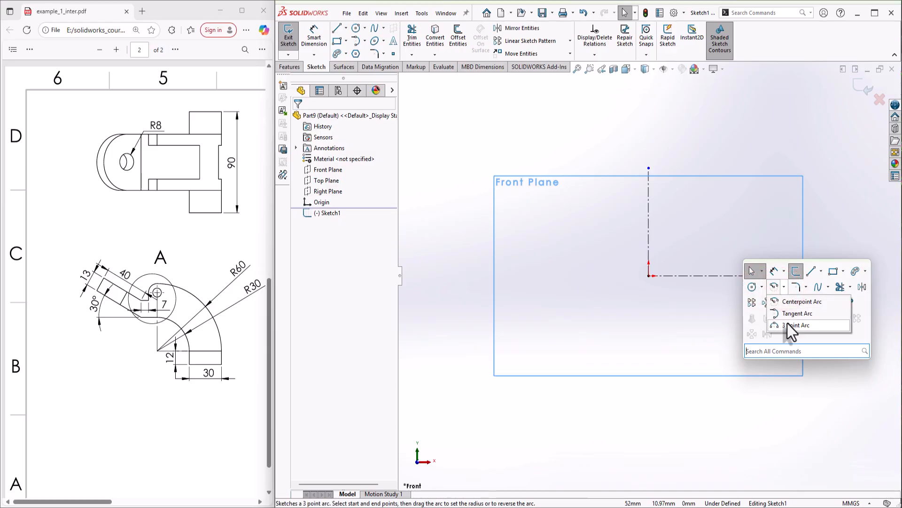
click(788, 302)
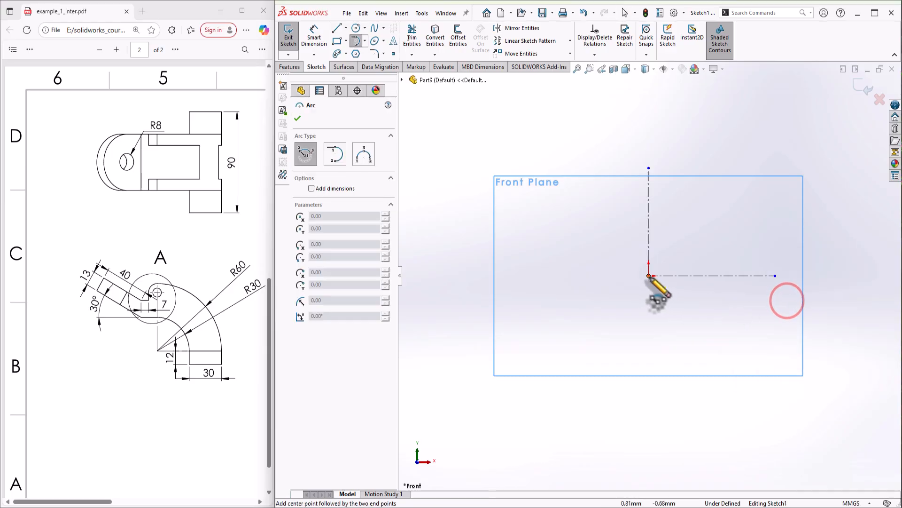
click(649, 276)
click(775, 276)
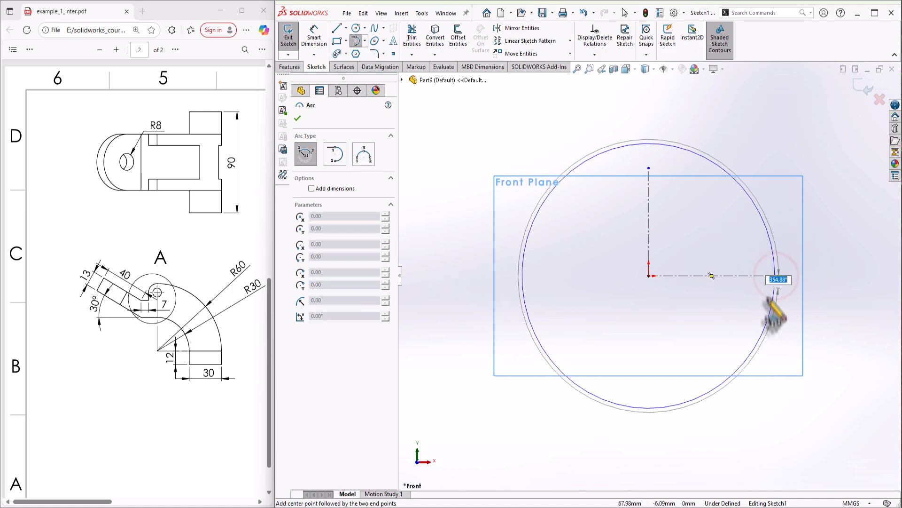
click(649, 165)
Draw a second, smaller quarter arc centred on the origin
click(650, 275)
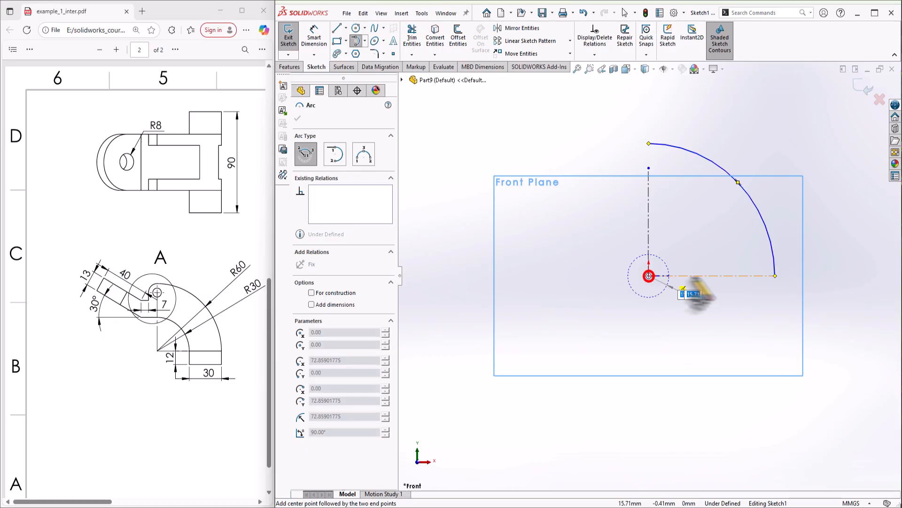
click(744, 276)
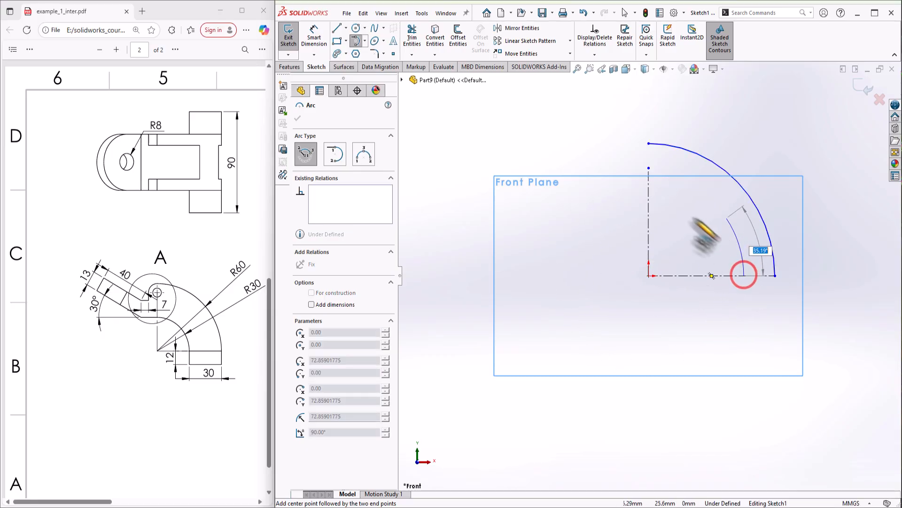
click(649, 175)
right_click(679, 215)
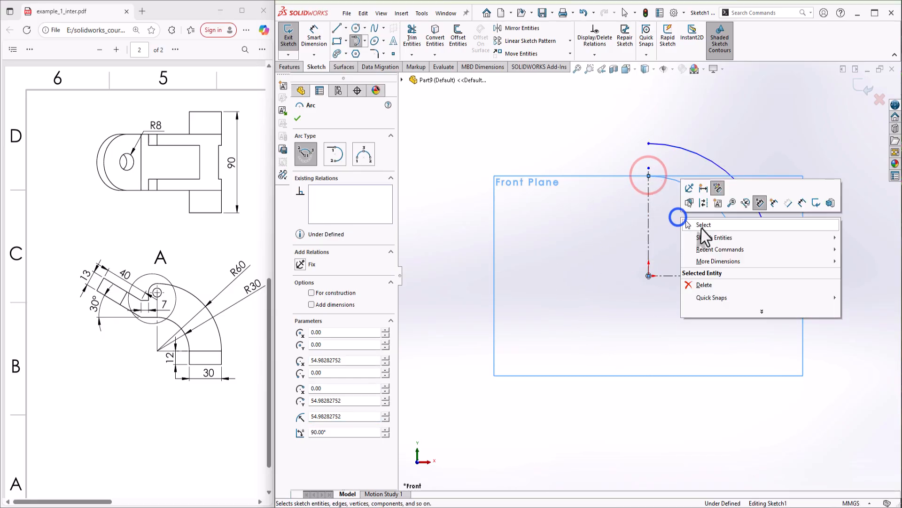
click(698, 226)
Dimension the inner arc radius 30 and the outer arc radius 60
click(313, 31)
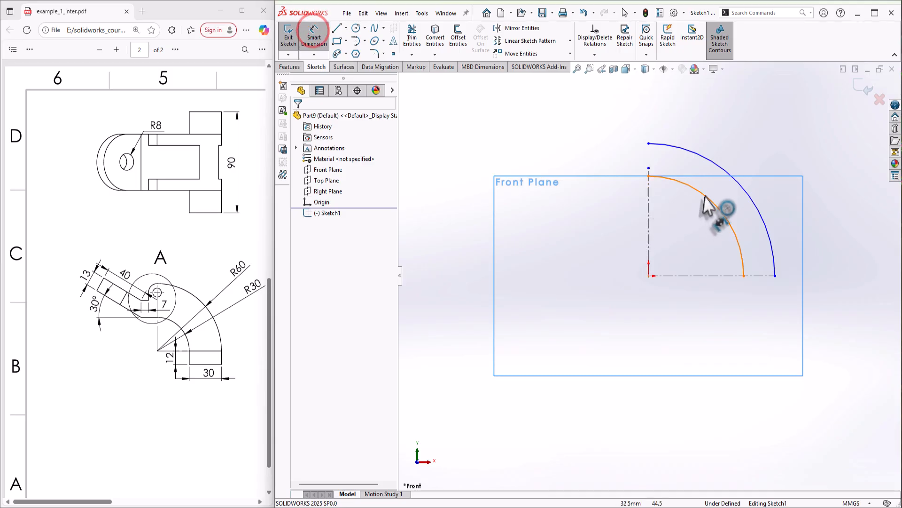
click(705, 199)
click(688, 248)
text(30)
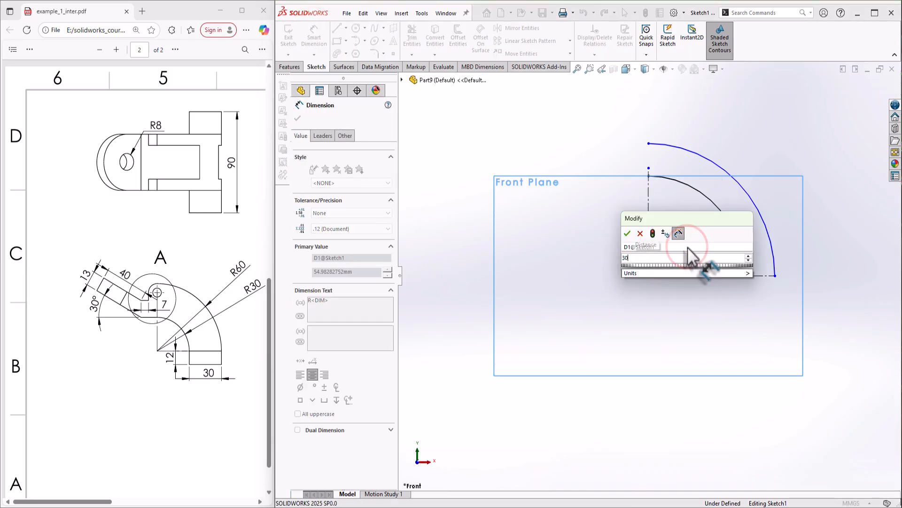
key(Return)
click(751, 200)
click(750, 220)
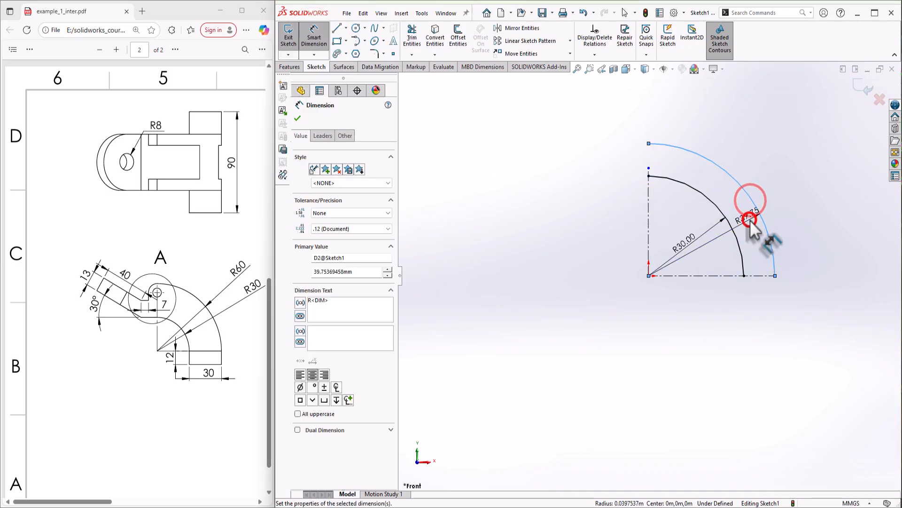
text(60)
key(Return)
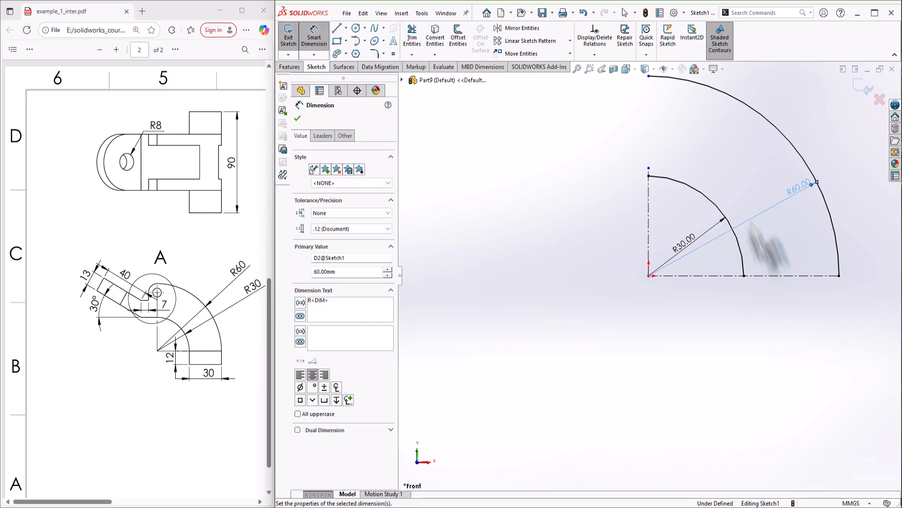
scroll(789, 240, up, 1)
scroll(812, 253, down, 1)
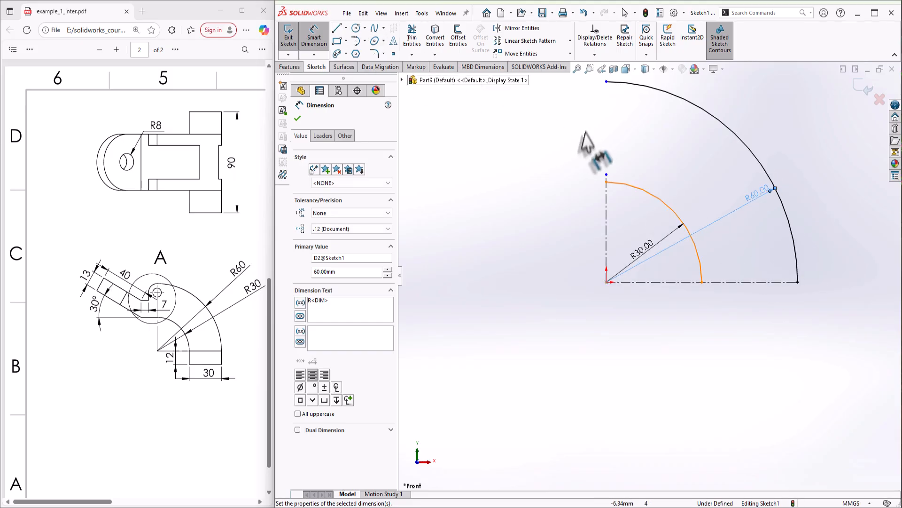
key(Escape)
click(606, 175)
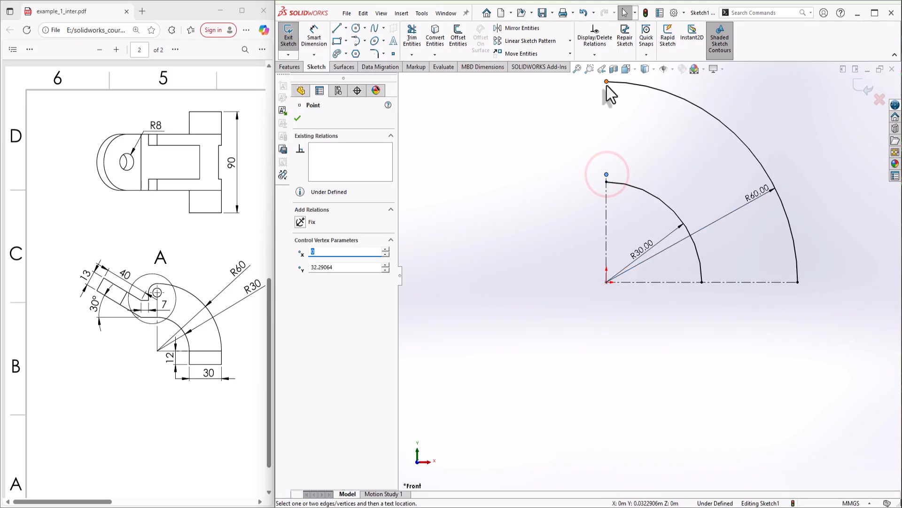
Fix the top endpoints of the R30 and R60 arcs
ctrl+click(606, 82)
click(302, 310)
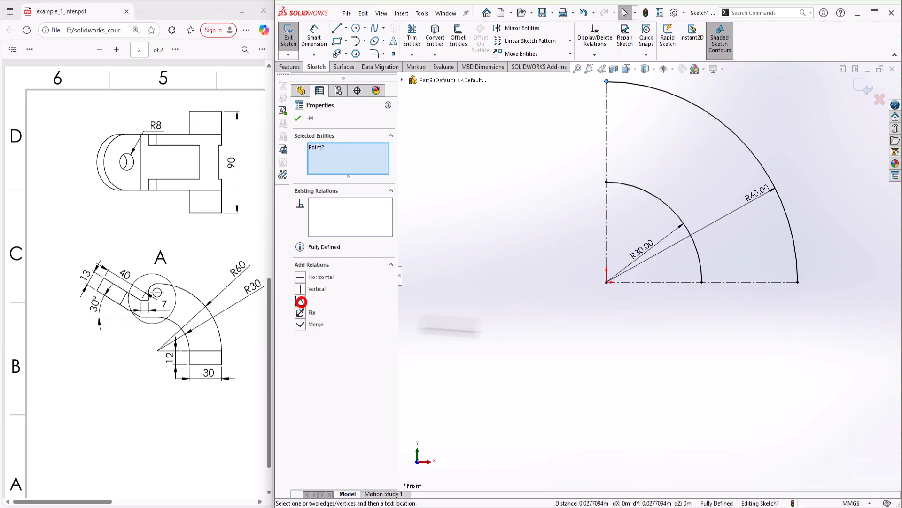
click(683, 352)
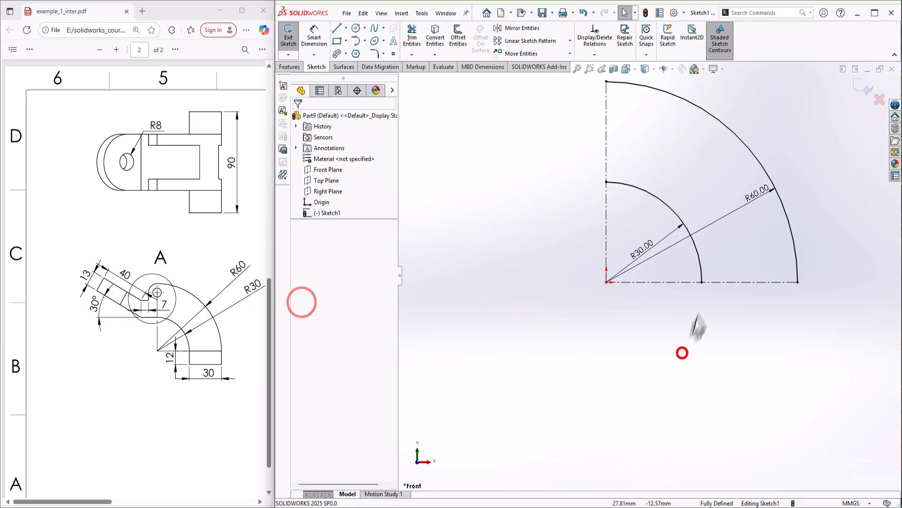
Draw a rectangle below the arc ends and dimension its height 12
click(336, 40)
click(618, 308)
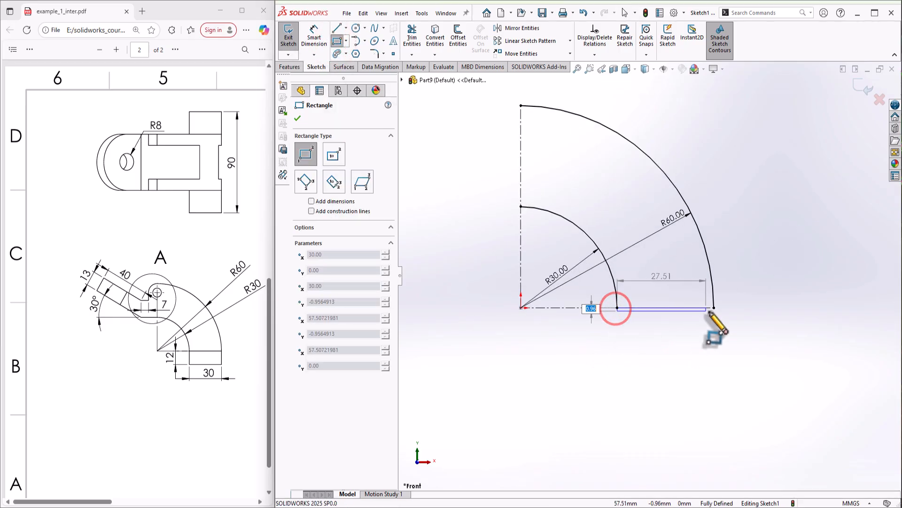
click(715, 349)
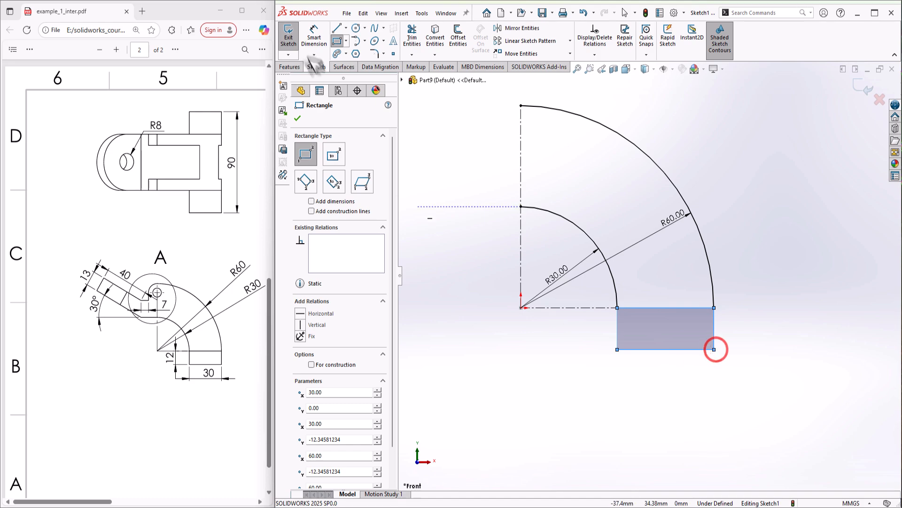
click(314, 38)
click(614, 327)
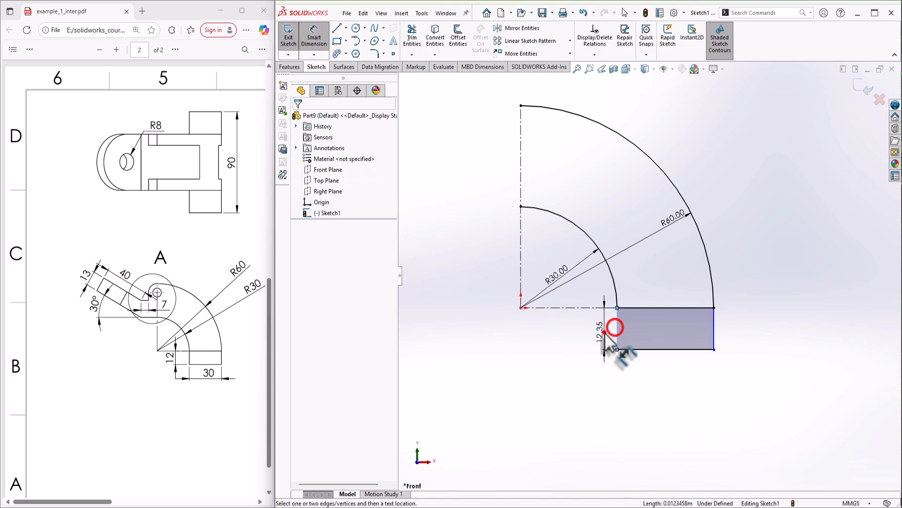
click(607, 334)
text(12)
key(Return)
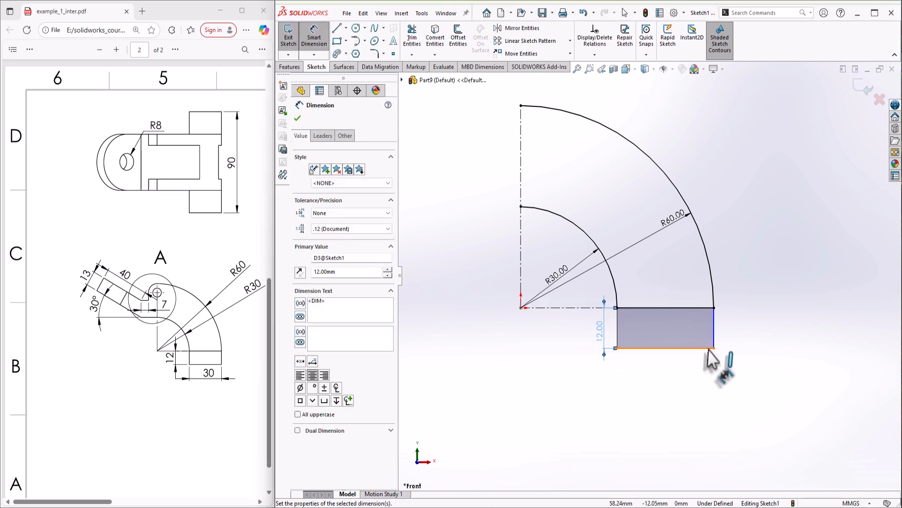
Drag the bar's right edge into place and make its top edge a construction line
key(Escape)
drag(716, 337, 714, 308)
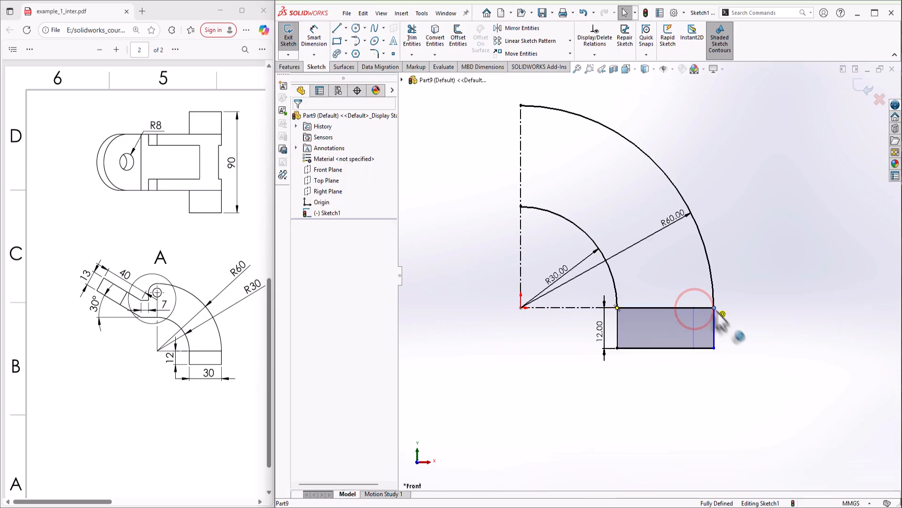
click(752, 355)
click(641, 307)
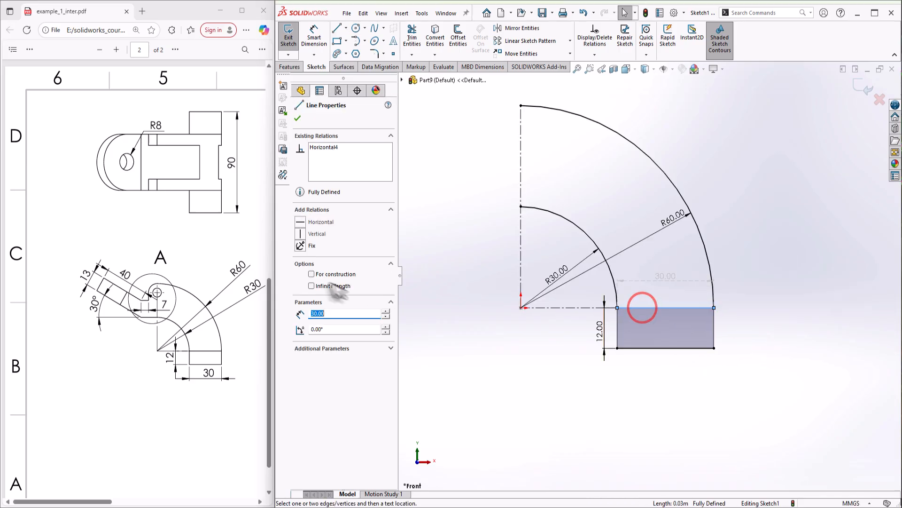
click(321, 275)
click(649, 392)
scroll(564, 263, up, 2)
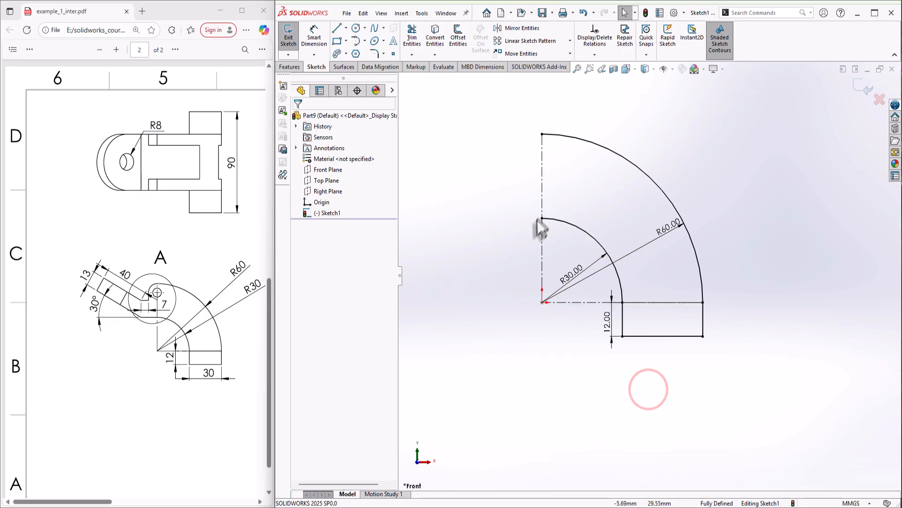
click(336, 28)
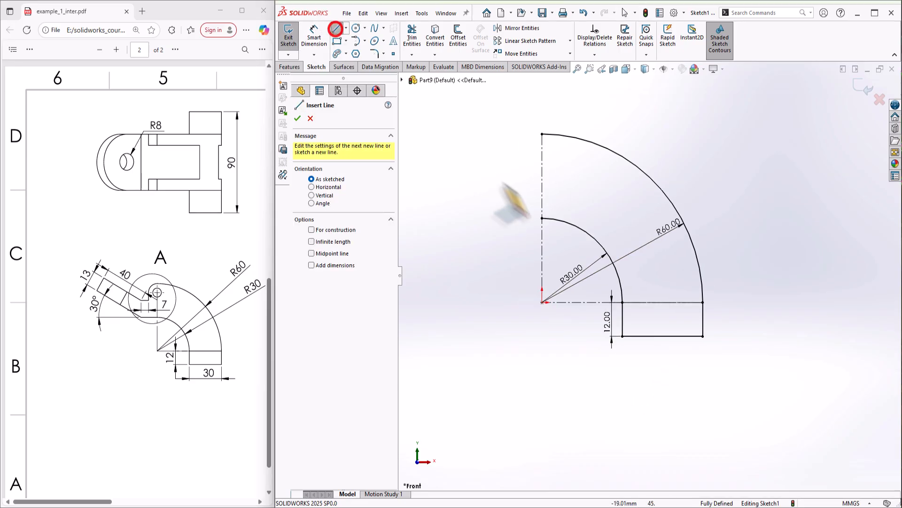
Chain lines from the R30 arc end up-left to form the slanted arm and a short step
click(542, 218)
click(490, 218)
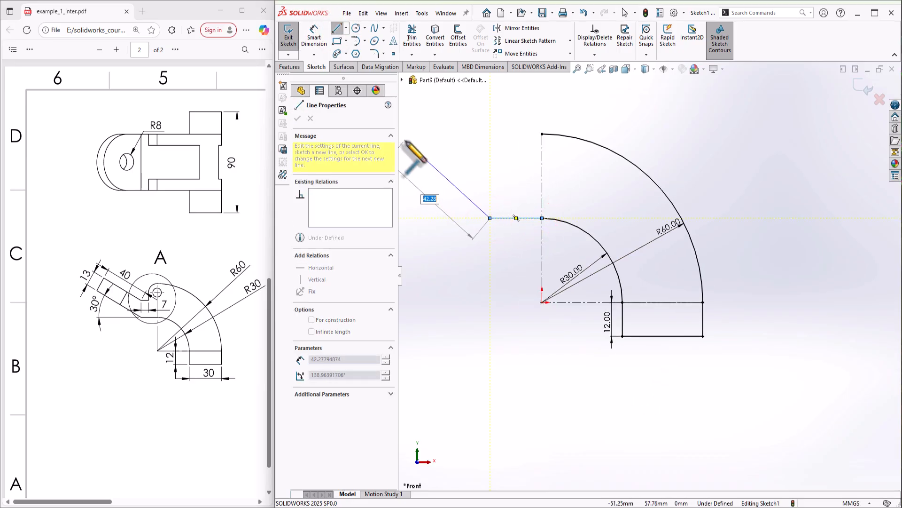
scroll(432, 190, up, 2)
click(439, 150)
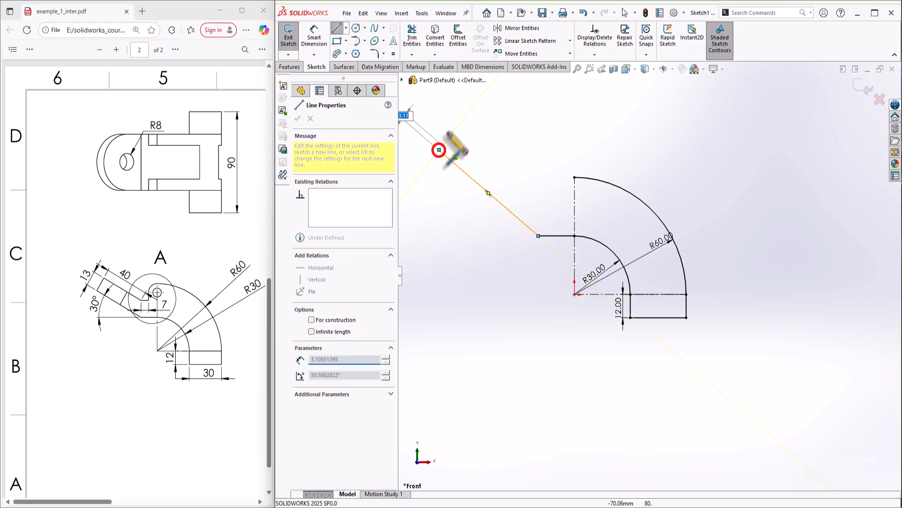
click(460, 123)
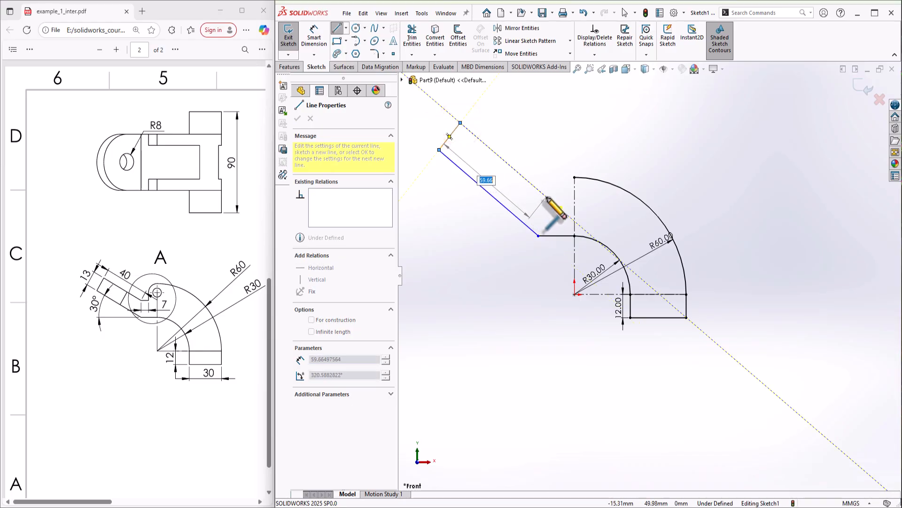
click(546, 197)
click(569, 197)
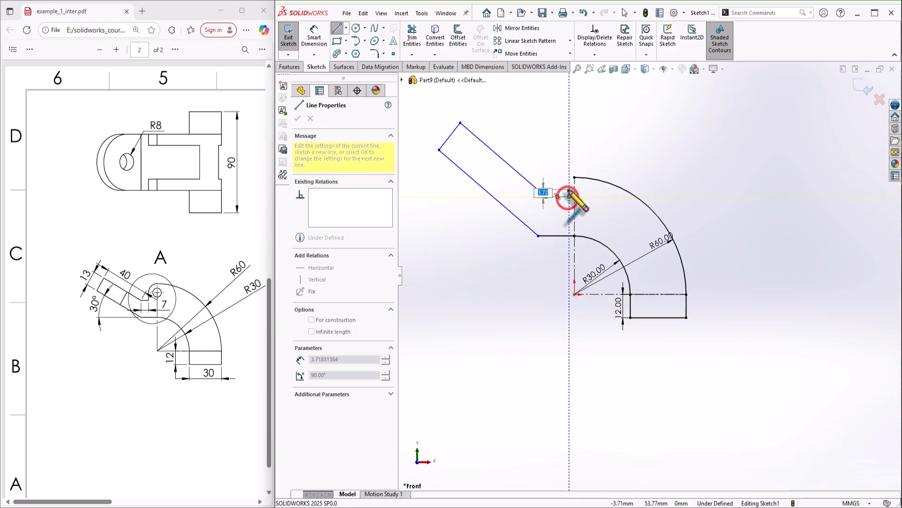
right_click(568, 192)
click(583, 199)
scroll(581, 196, down, 3)
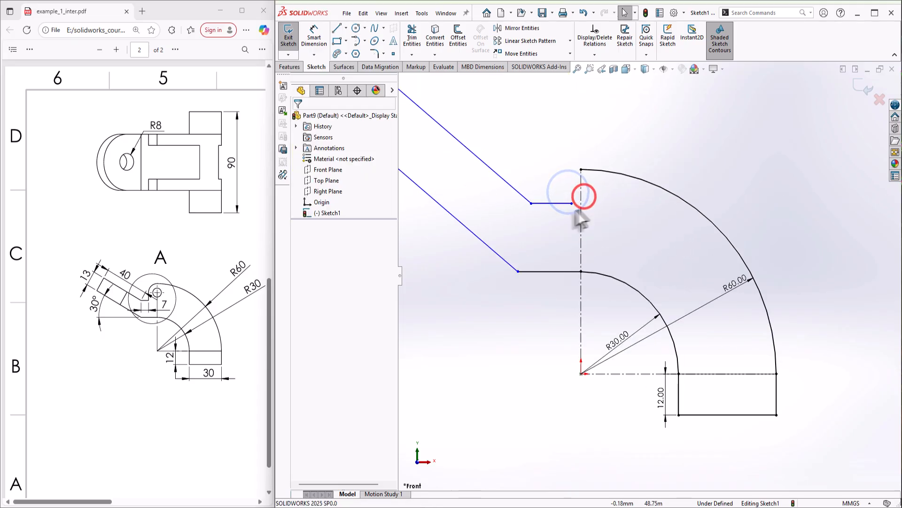
Add a short vertical line at the end of the step beside the centreline
click(331, 29)
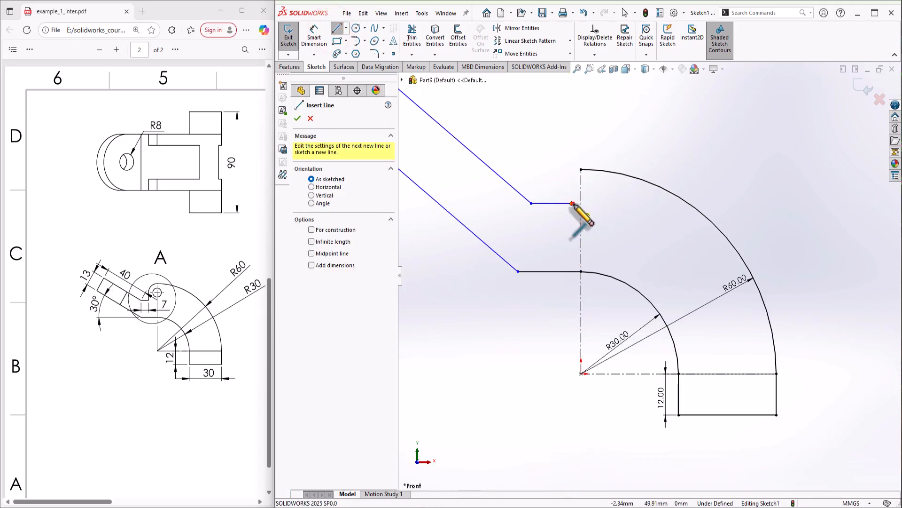
click(572, 203)
click(572, 189)
right_click(623, 202)
click(643, 209)
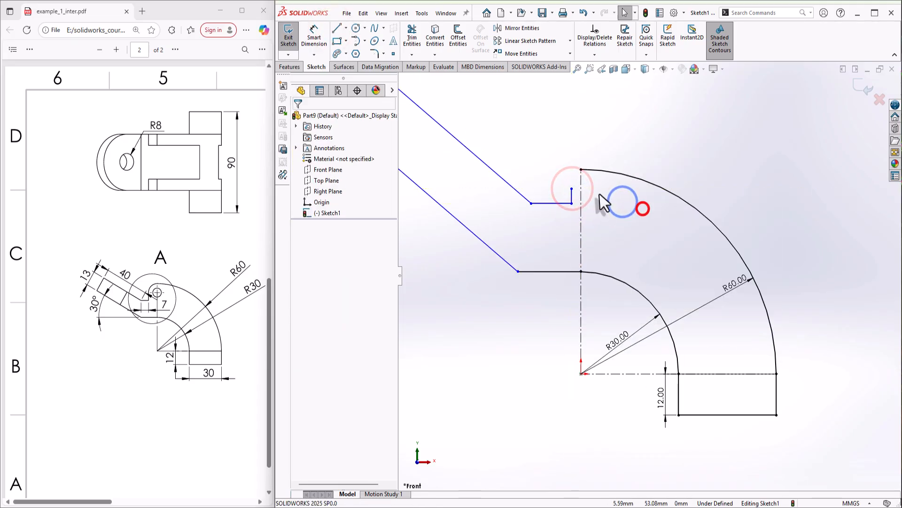
scroll(587, 174, down, 3)
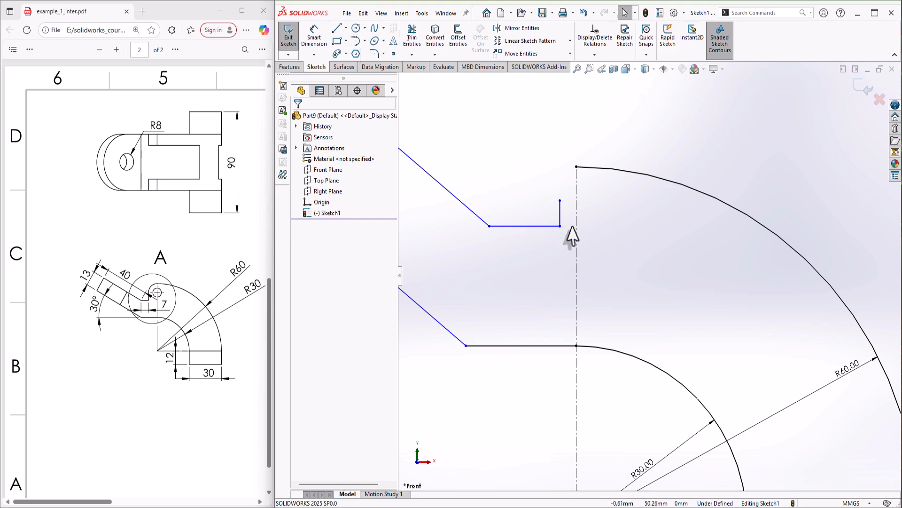
key(s)
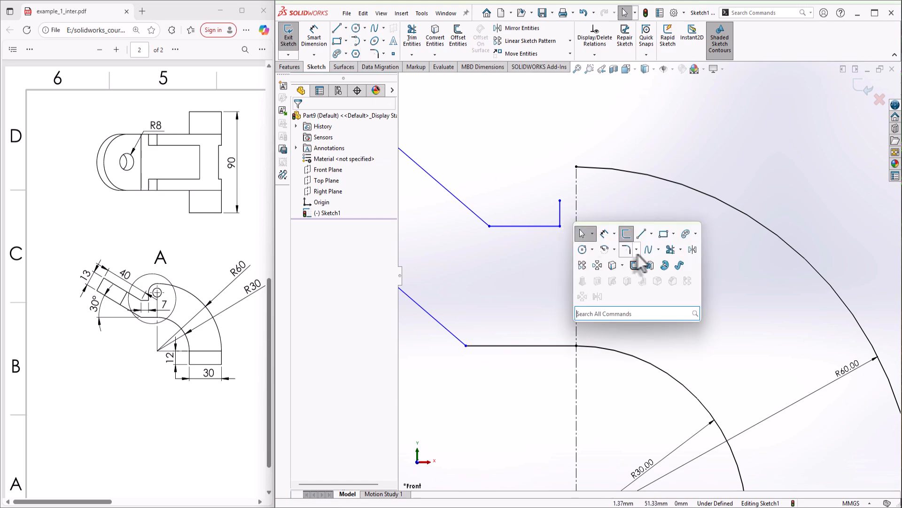
click(613, 250)
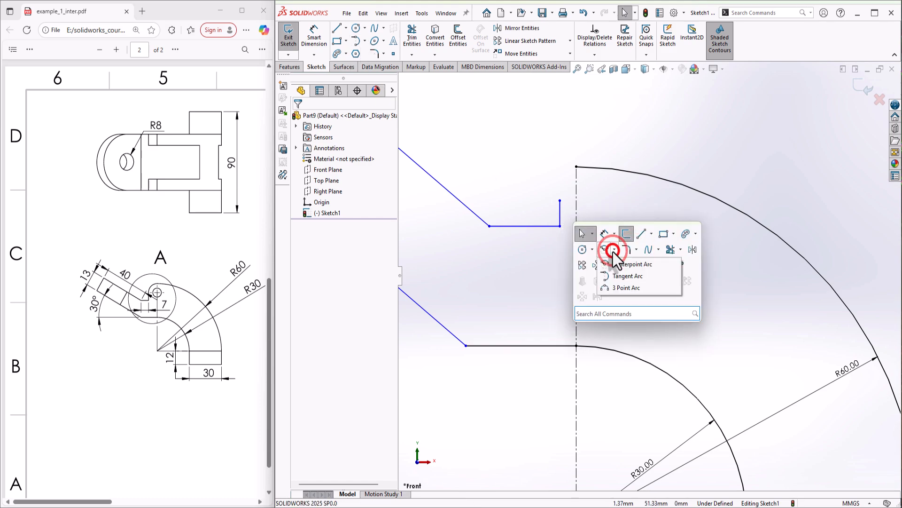
Draw a tangent arc from the R60 arc end to the vertical stub, then delete it
click(619, 276)
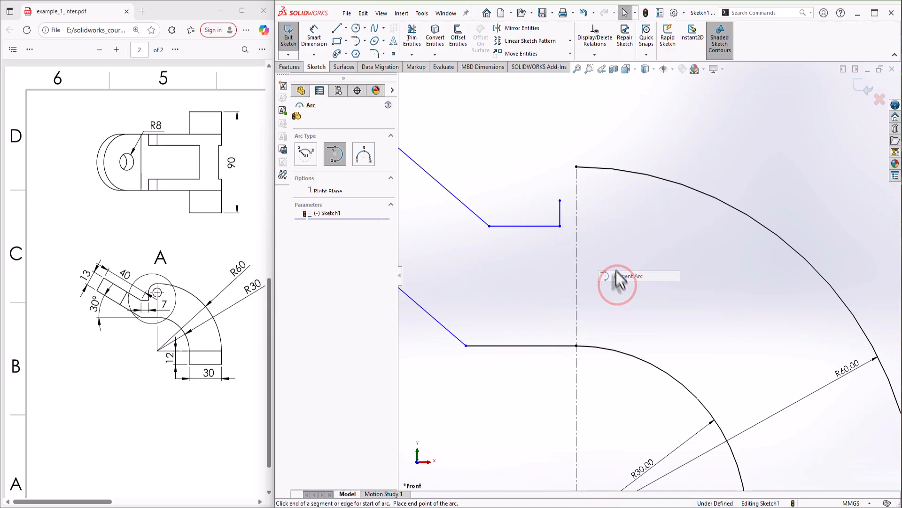
click(576, 166)
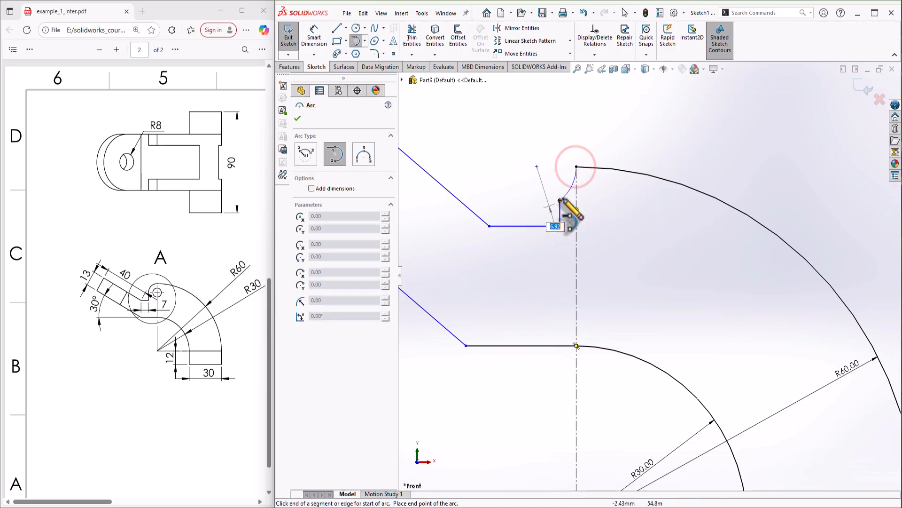
click(560, 200)
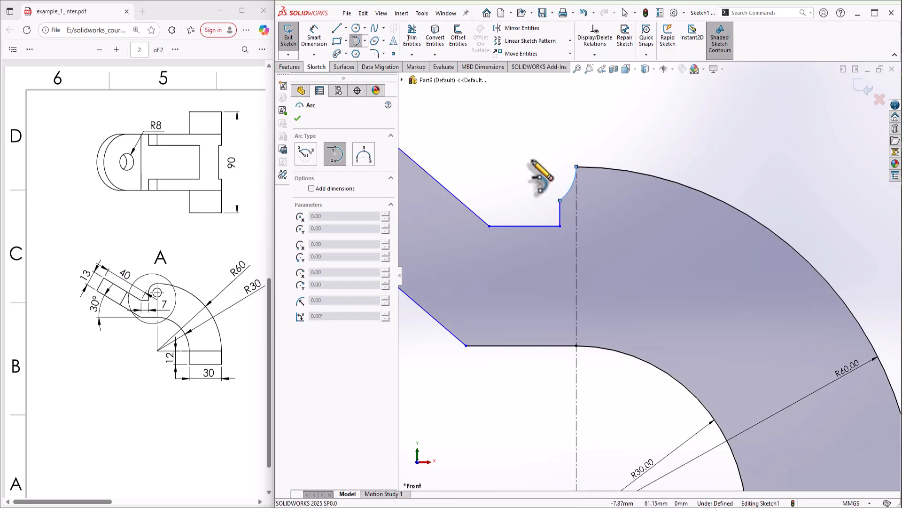
key(Escape)
mouse_move(536, 167)
mouse_down()
mouse_move(570, 192)
mouse_move(488, 141)
mouse_move(548, 167)
mouse_up()
click(566, 187)
key(Delete)
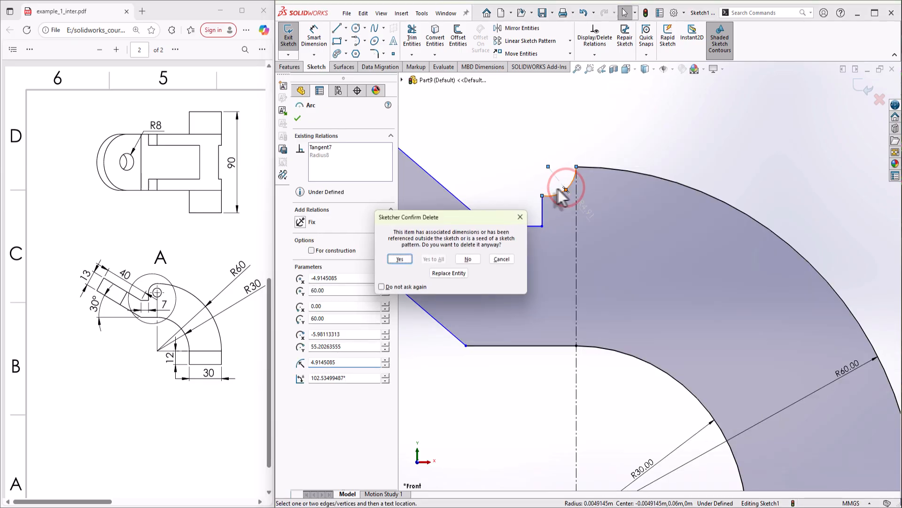
click(398, 253)
Redraw the tangent arc from the R60 arc end to the stub, closing the profile
click(355, 41)
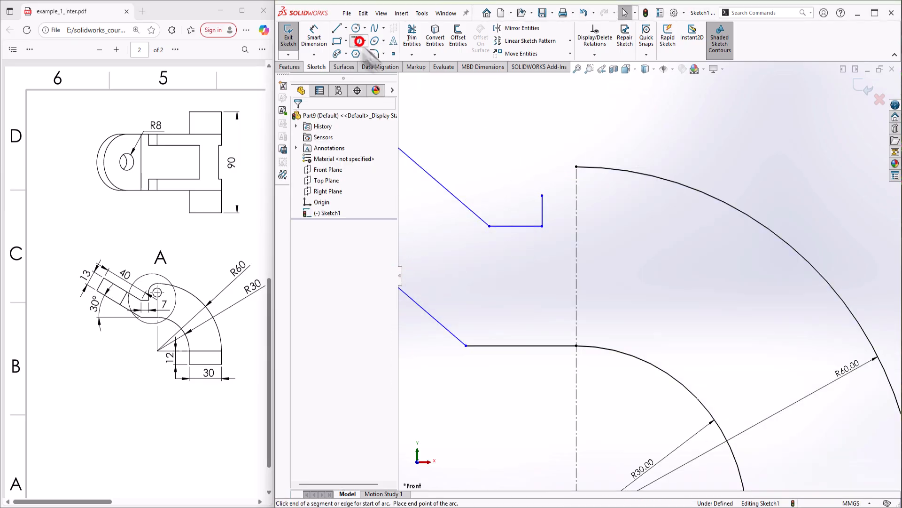
click(577, 166)
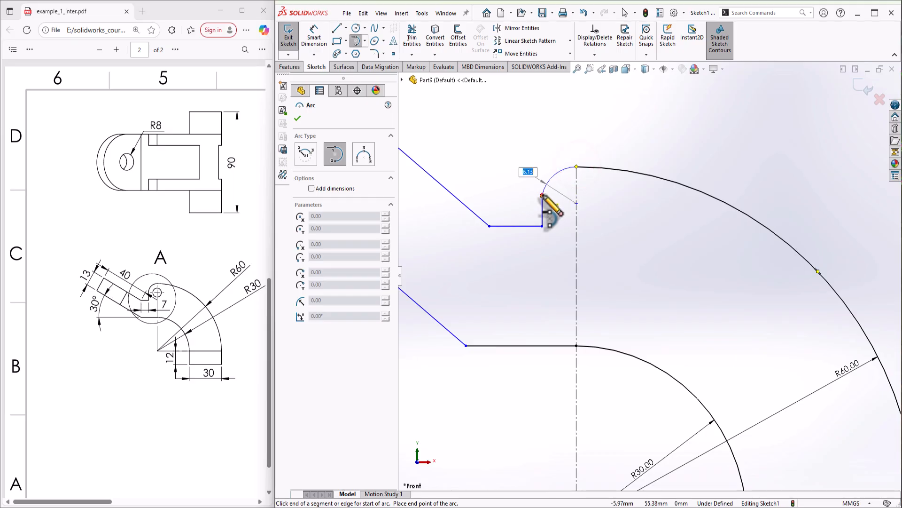
click(542, 196)
right_click(595, 222)
click(608, 228)
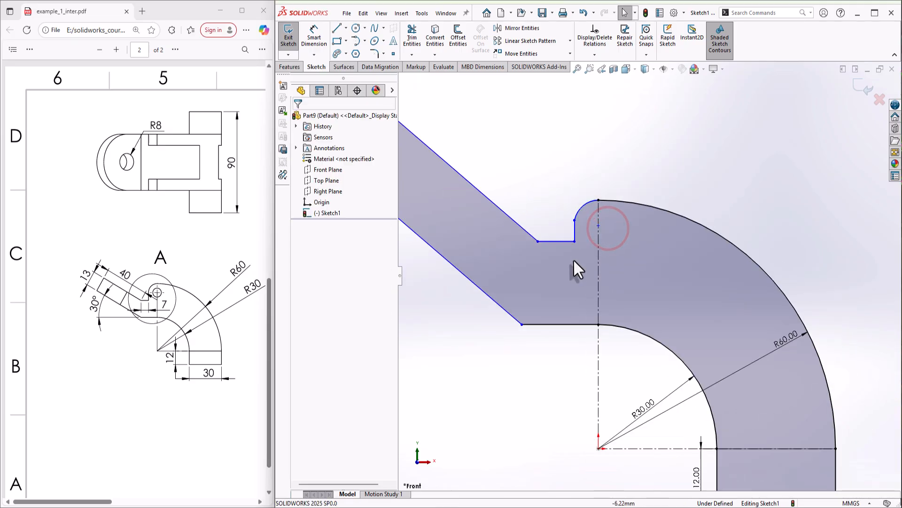
key(z)
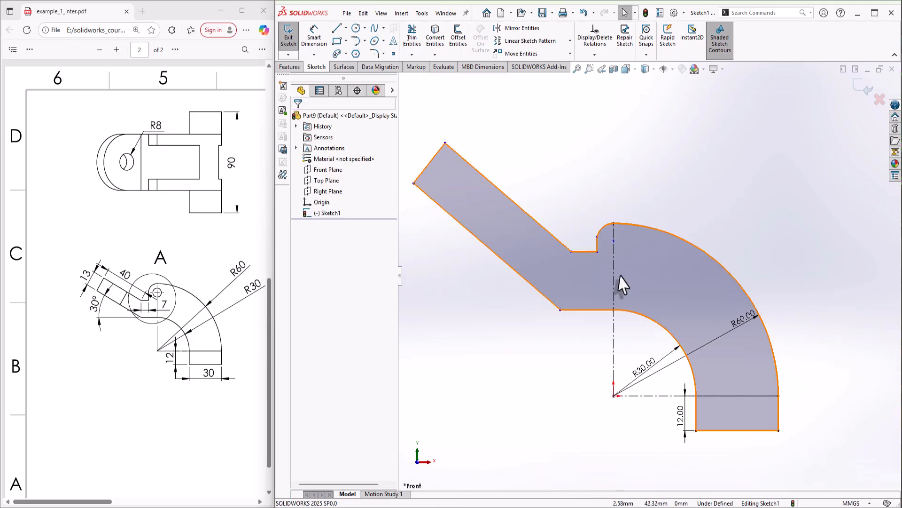
scroll(617, 275, down, 1)
scroll(617, 274, up, 1)
Dimension the arm's slanted upper edge to 40 and drag the notch step downward
click(314, 35)
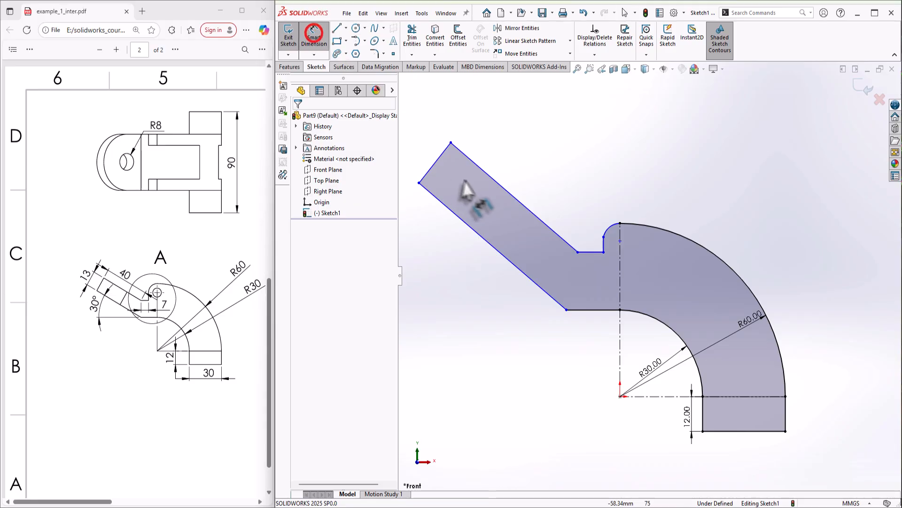
click(505, 193)
click(509, 177)
text(40)
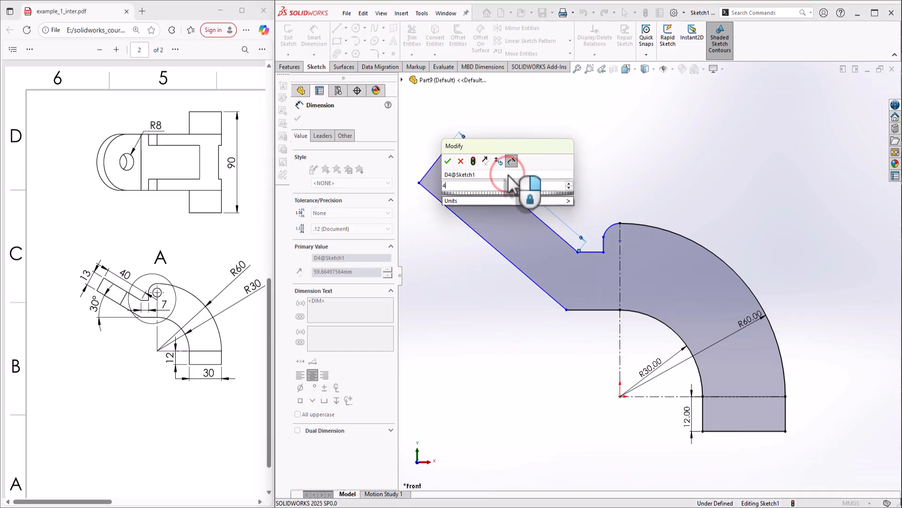
key(Return)
key(Escape)
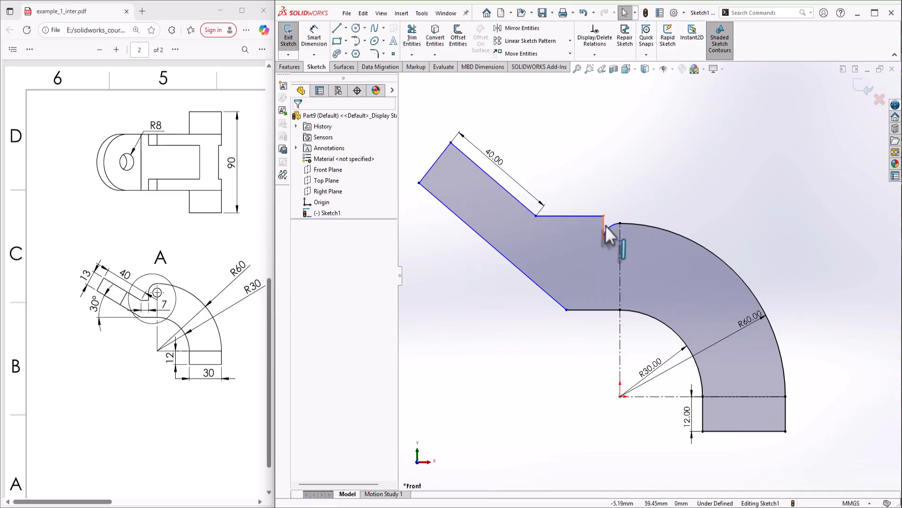
drag(589, 214, 593, 268)
click(599, 277)
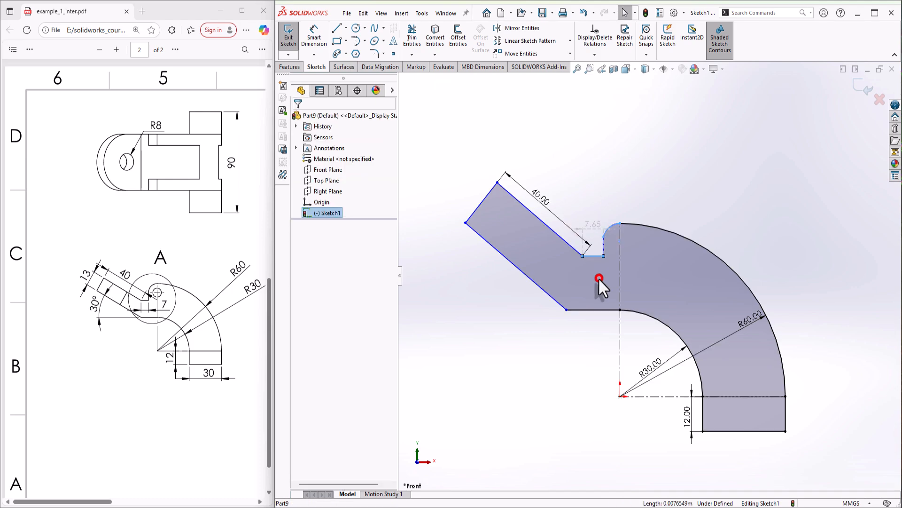
click(568, 390)
Dimension the short notch step to 7 mm wide
click(318, 39)
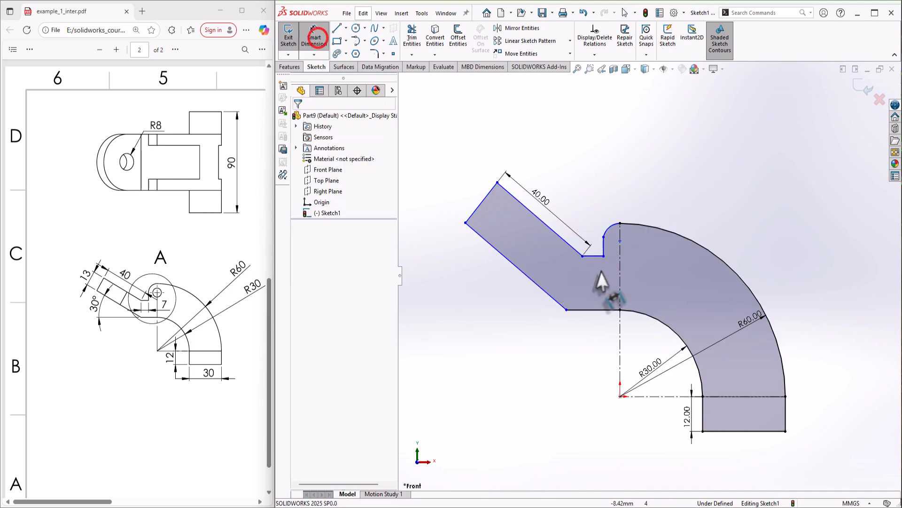
click(597, 256)
click(598, 271)
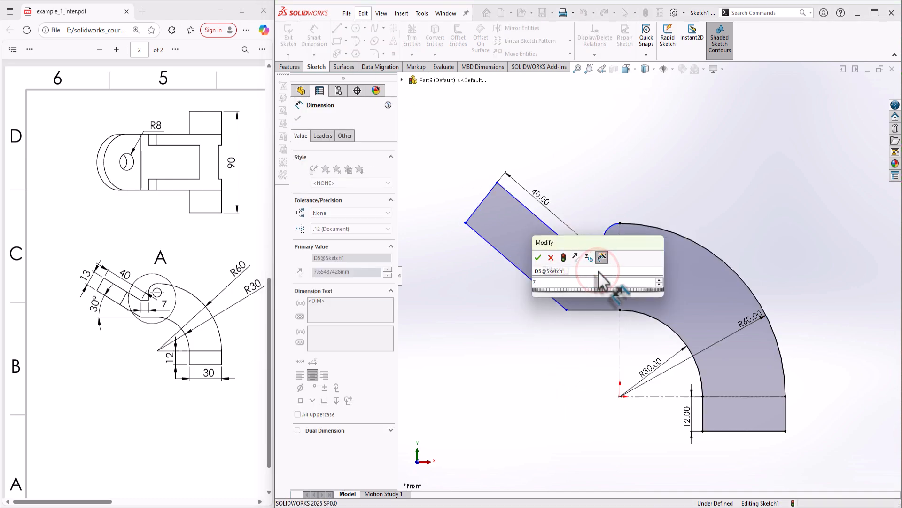
text(7)
key(Return)
scroll(587, 283, down, 2)
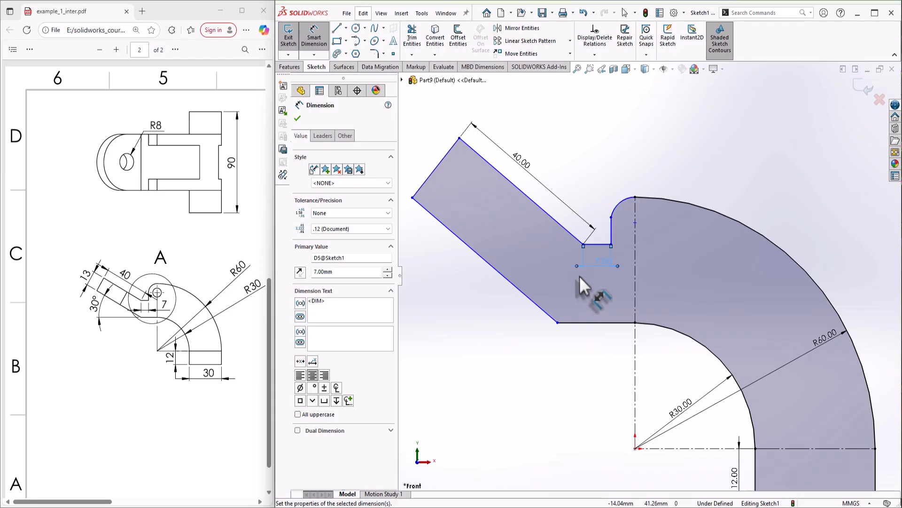
key(Escape)
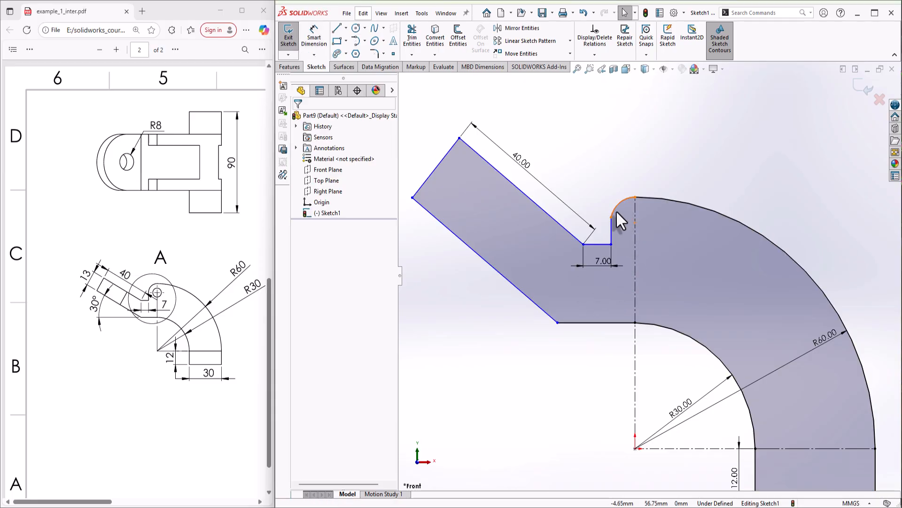
Make the small notch arc tangent to its vertical line
click(616, 210)
click(613, 226)
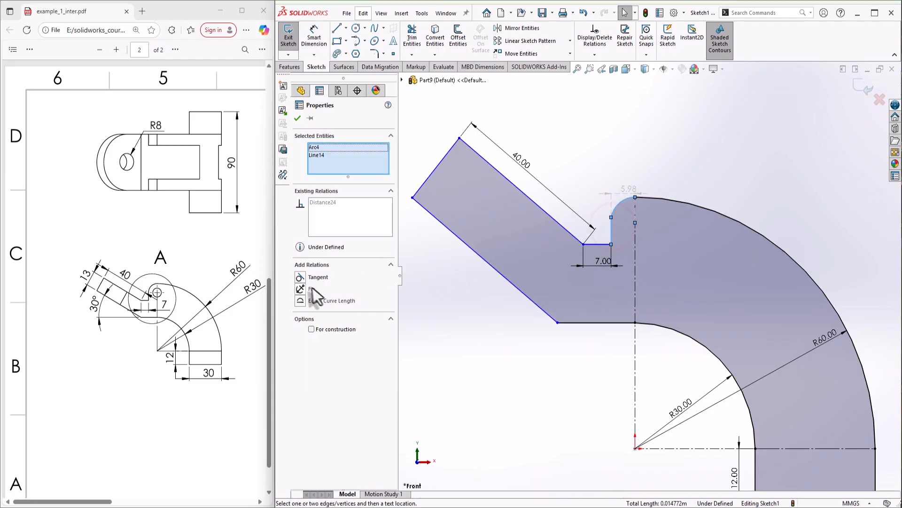
click(300, 278)
click(601, 385)
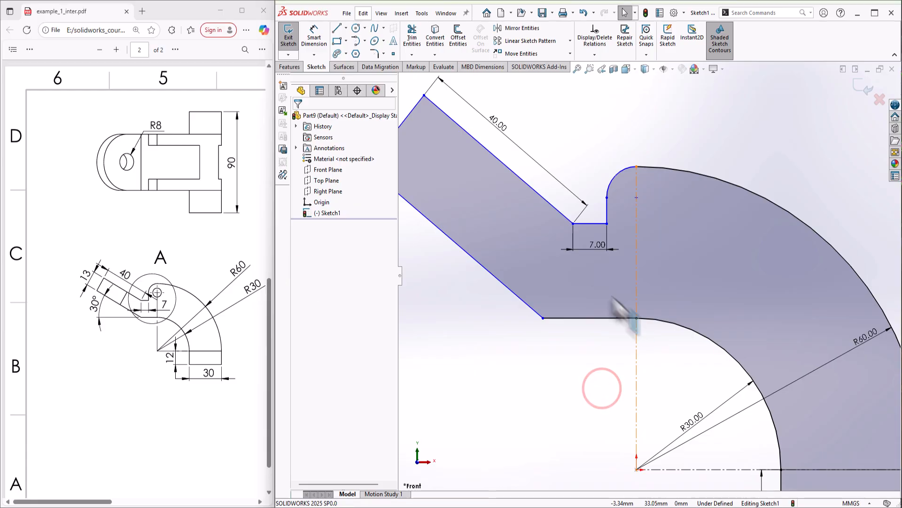
click(313, 35)
Dimension the arm's short end edge to 13 mm
click(444, 149)
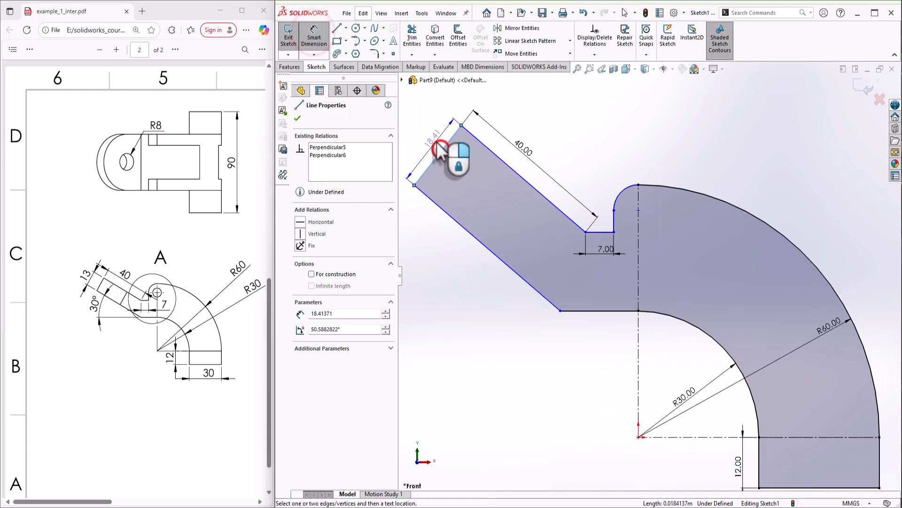
click(437, 143)
text(13)
key(Return)
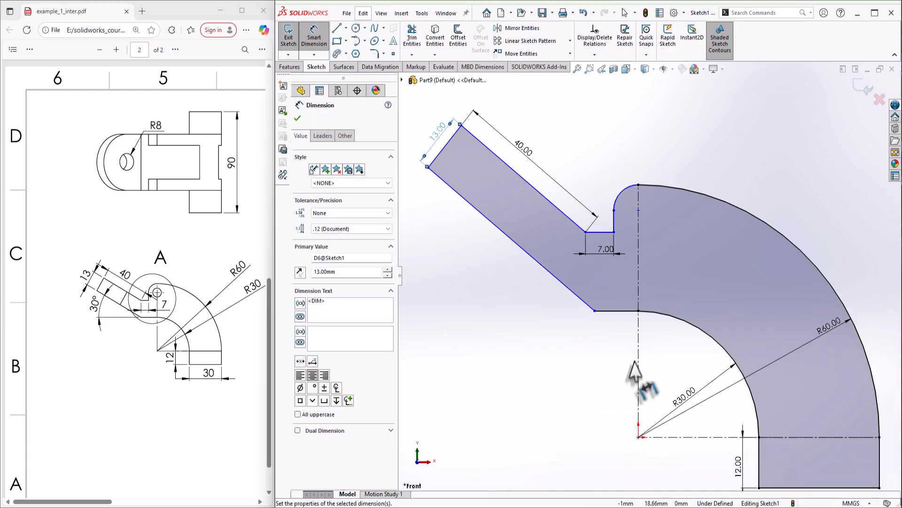
Set the lower diagonal edge at 30° to the horizontal edge and check the sketch's remaining freedom
click(584, 302)
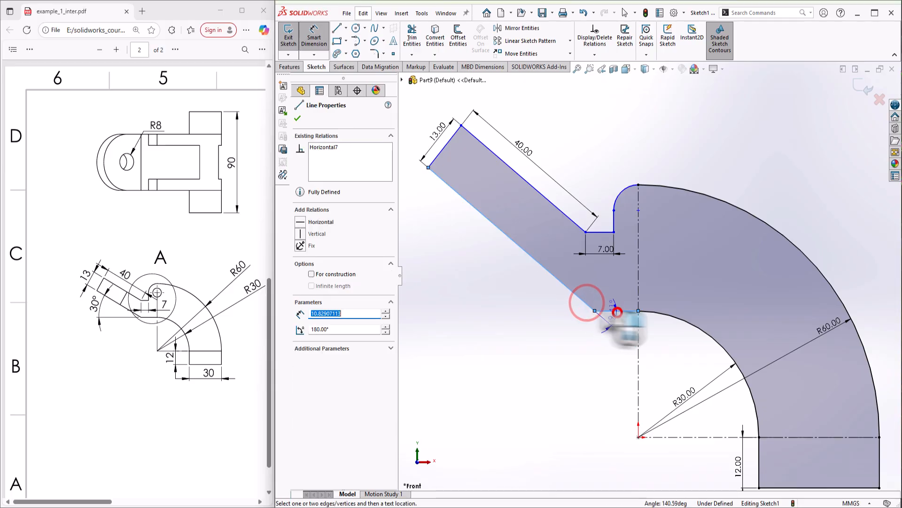
click(618, 311)
click(542, 298)
text(30)
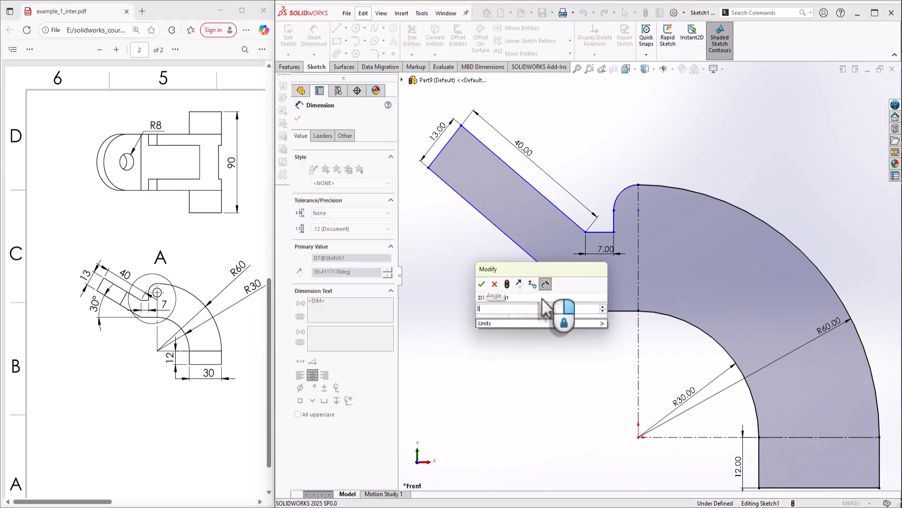
key(Return)
key(Escape)
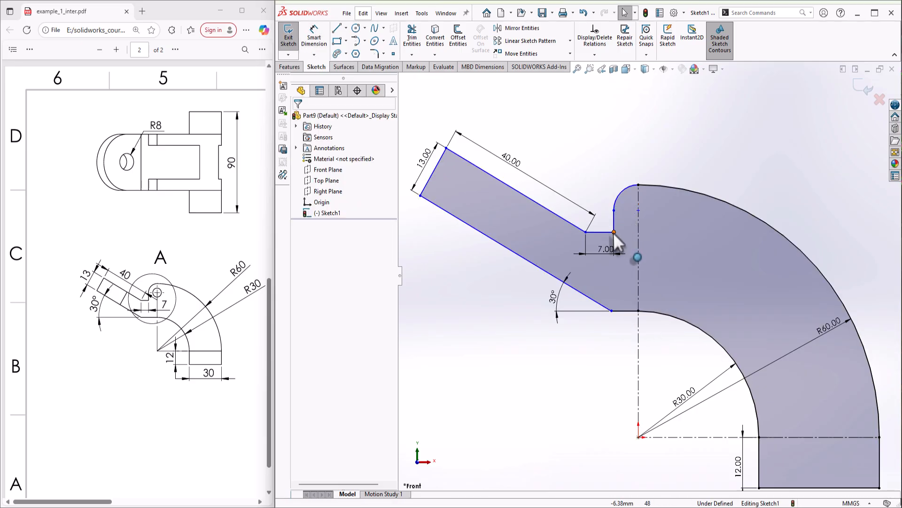
mouse_move(614, 232)
mouse_down()
mouse_move(626, 233)
mouse_move(611, 234)
mouse_up()
click(699, 249)
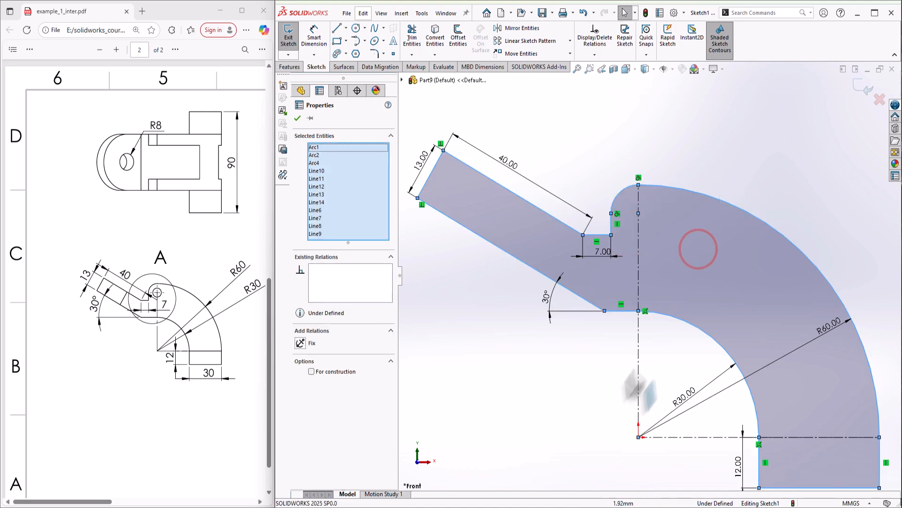
Make the angled arm's two long edges parallel
click(589, 393)
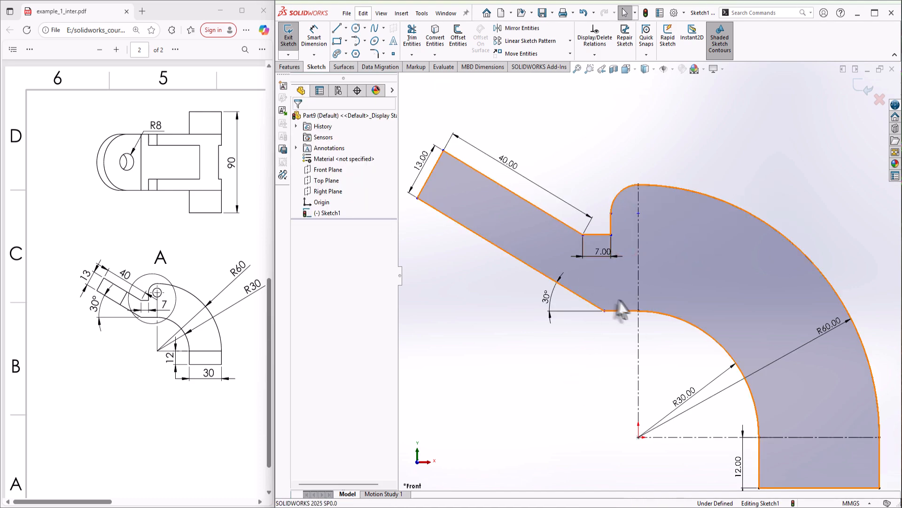
scroll(620, 307, up, 2)
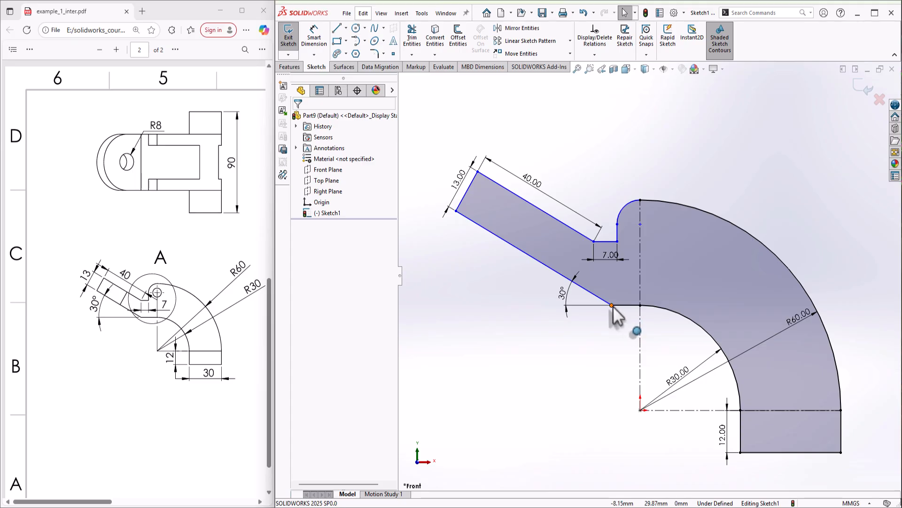
click(492, 275)
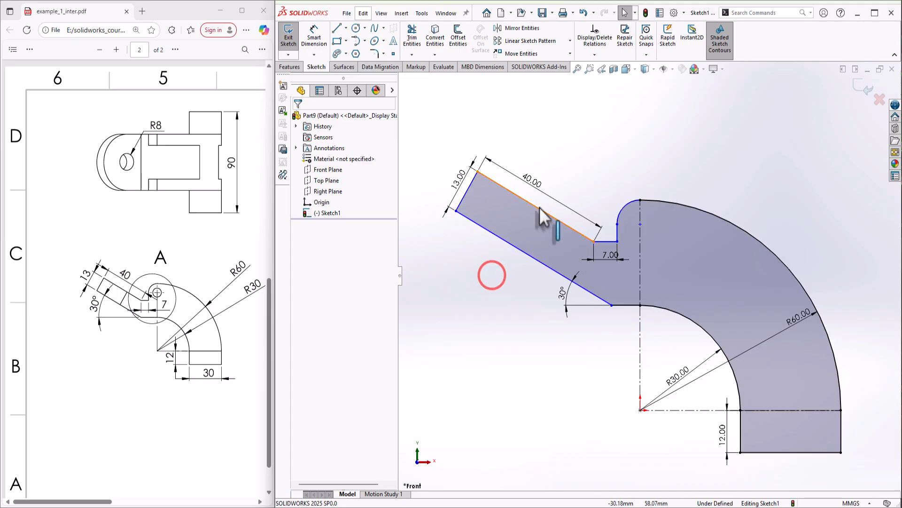
click(540, 207)
ctrl+click(508, 241)
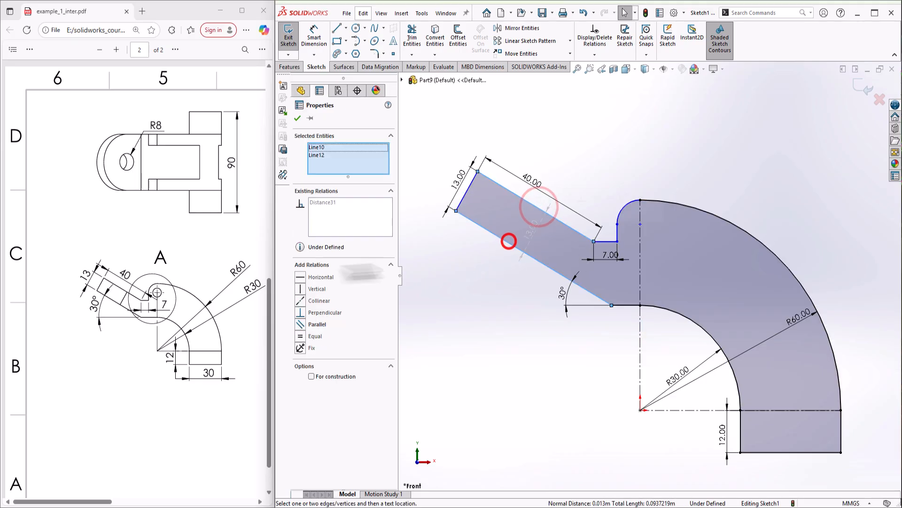
click(302, 324)
click(617, 368)
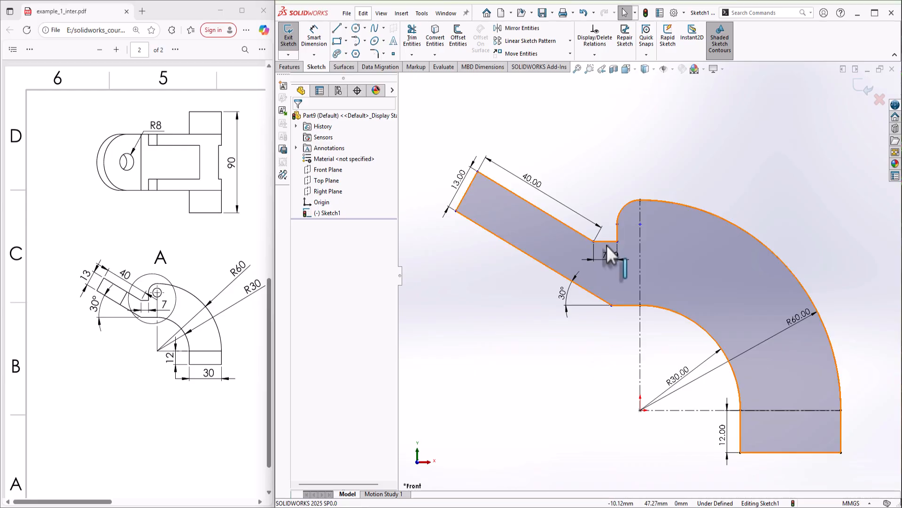
Make the small notch arc tangent to the R60 outer arc
click(630, 371)
click(640, 223)
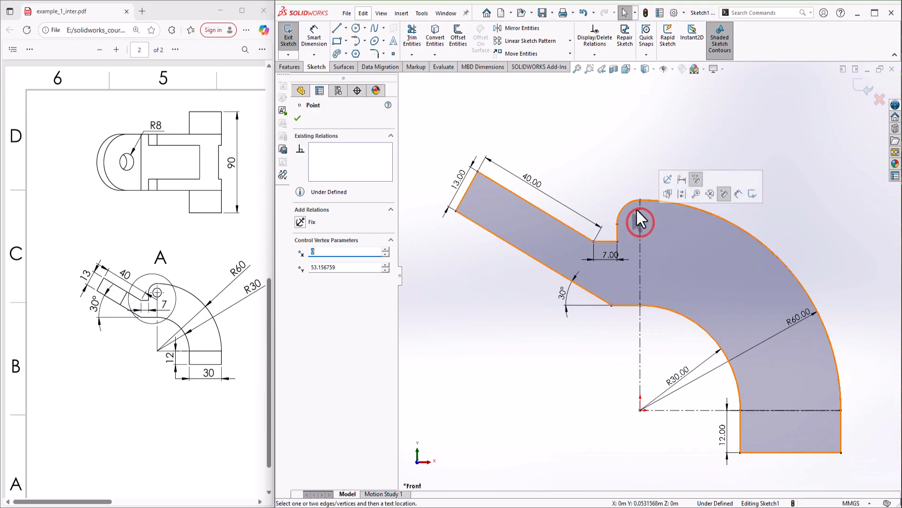
click(631, 202)
ctrl+click(650, 201)
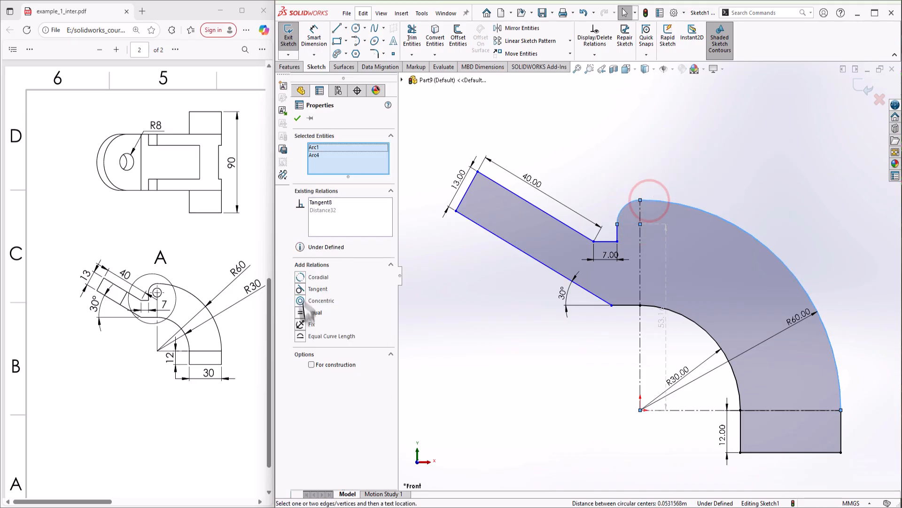
click(302, 289)
click(540, 367)
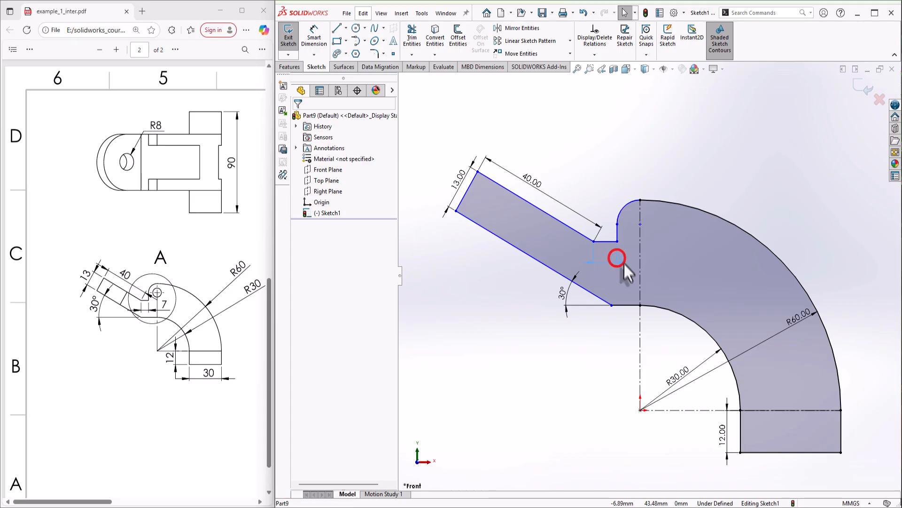
Nudge the 7.00 dimension lower and give the small notch arc an R8 radius
drag(617, 258, 625, 269)
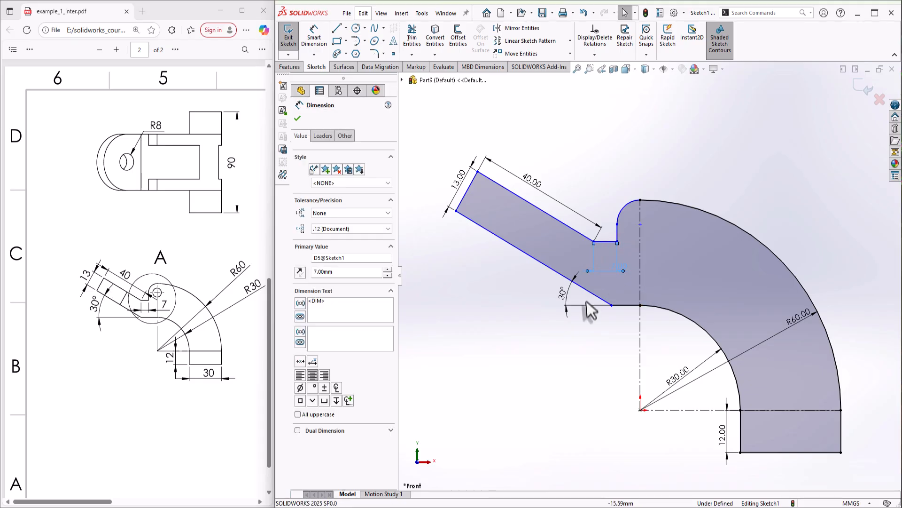
click(607, 349)
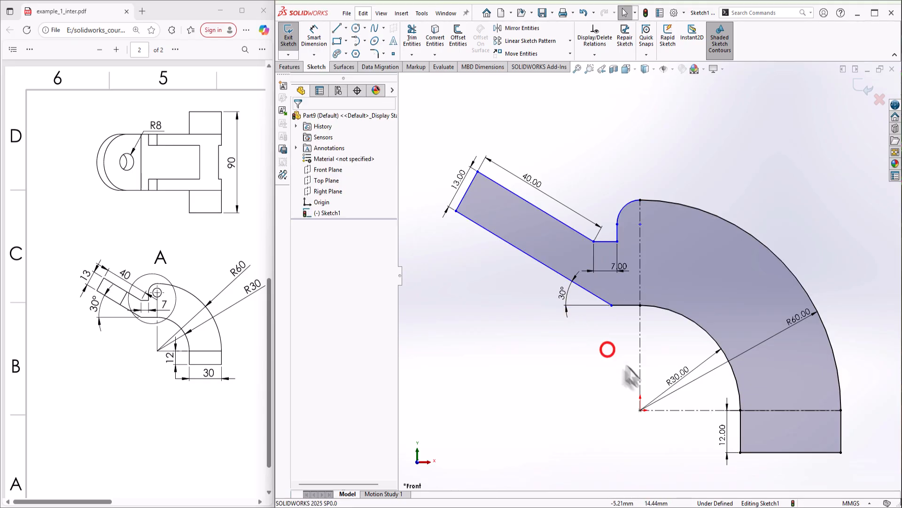
click(323, 33)
click(630, 203)
click(616, 178)
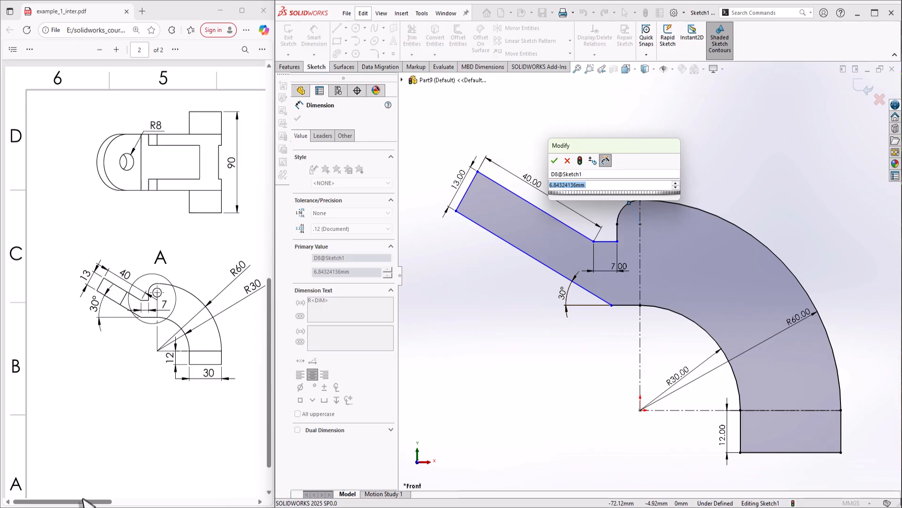
drag(86, 501, 214, 502)
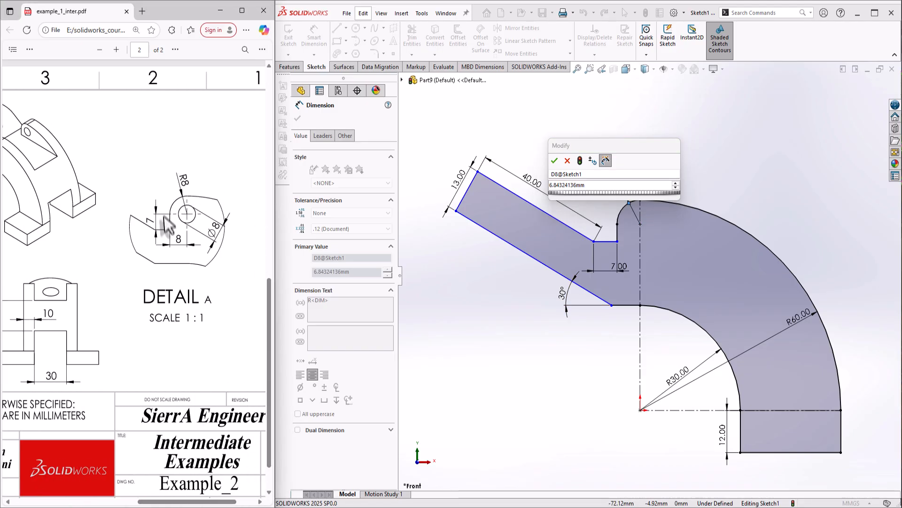
click(601, 183)
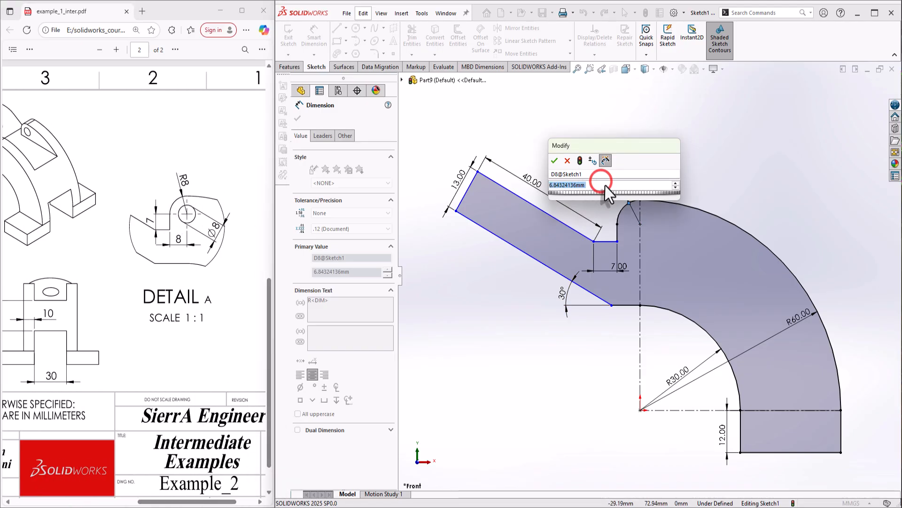
text(8)
key(Return)
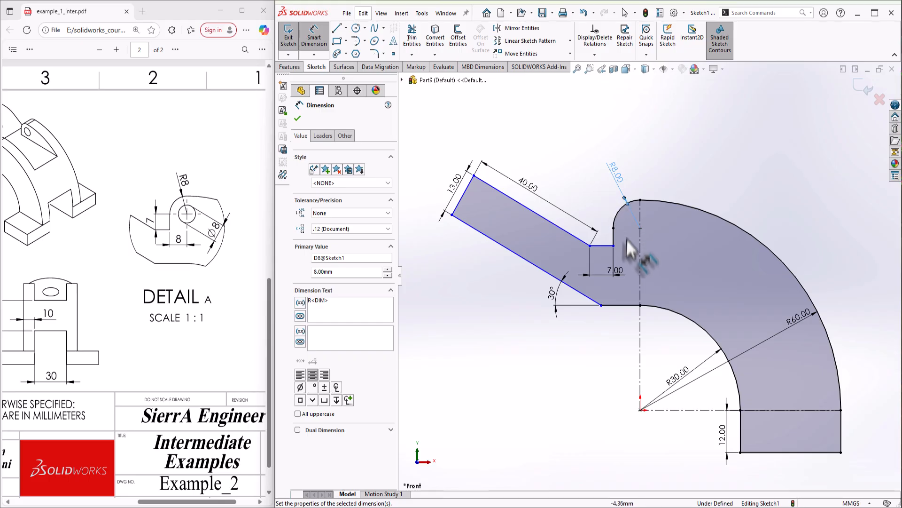
click(619, 276)
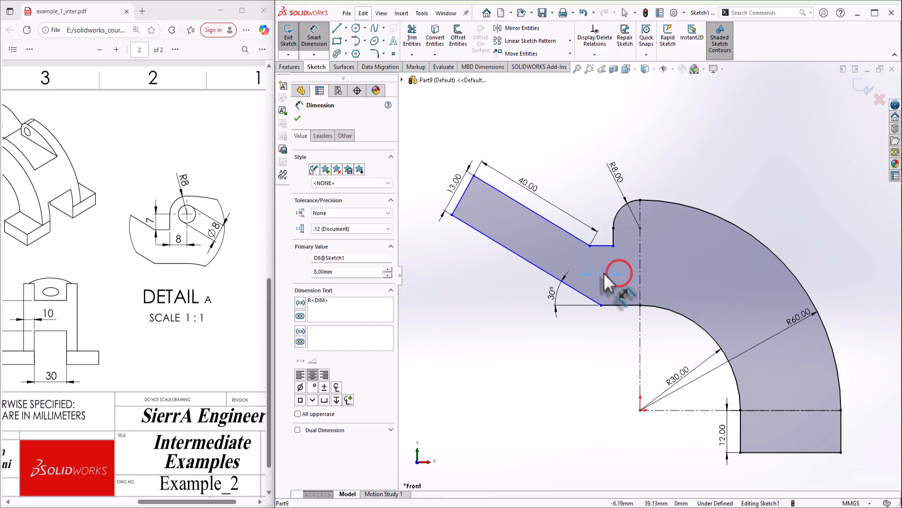
key(Escape)
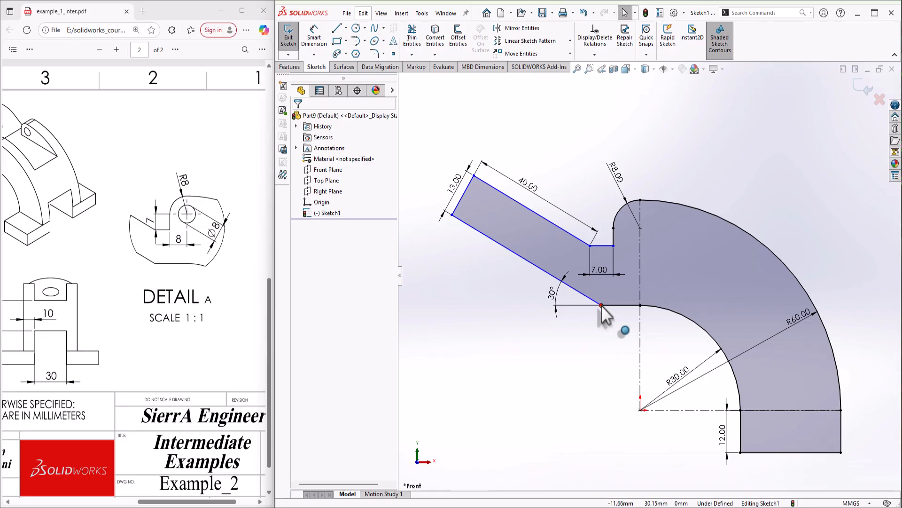
Drag the arm's lower corner to see what in the sketch is still free
drag(601, 306, 614, 307)
click(623, 312)
click(630, 302)
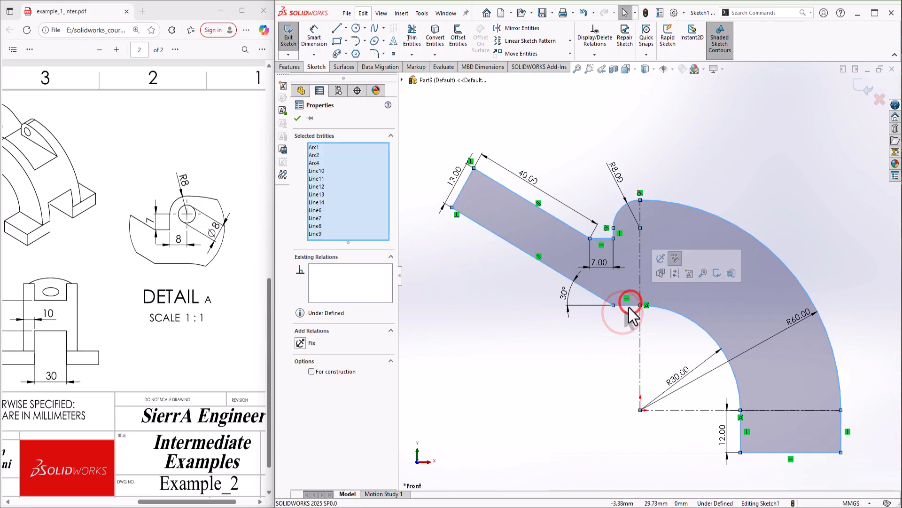
click(621, 319)
drag(613, 306, 591, 306)
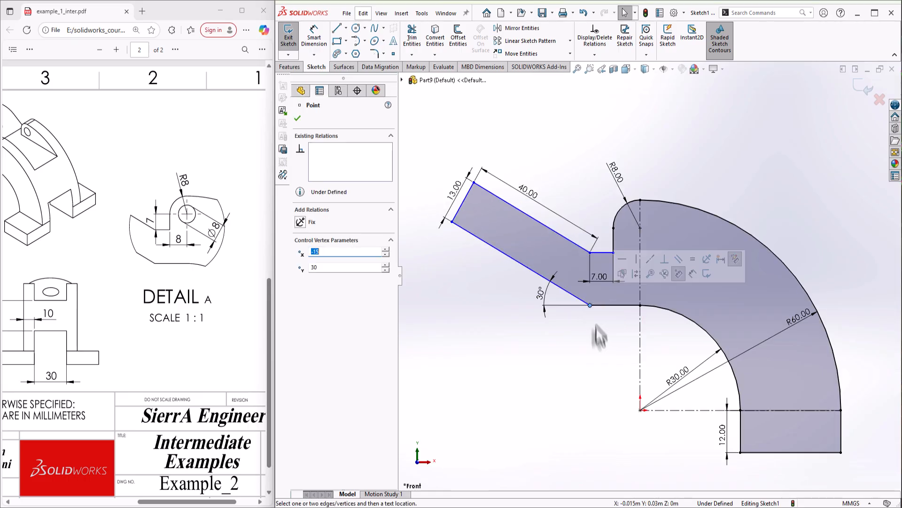
click(596, 334)
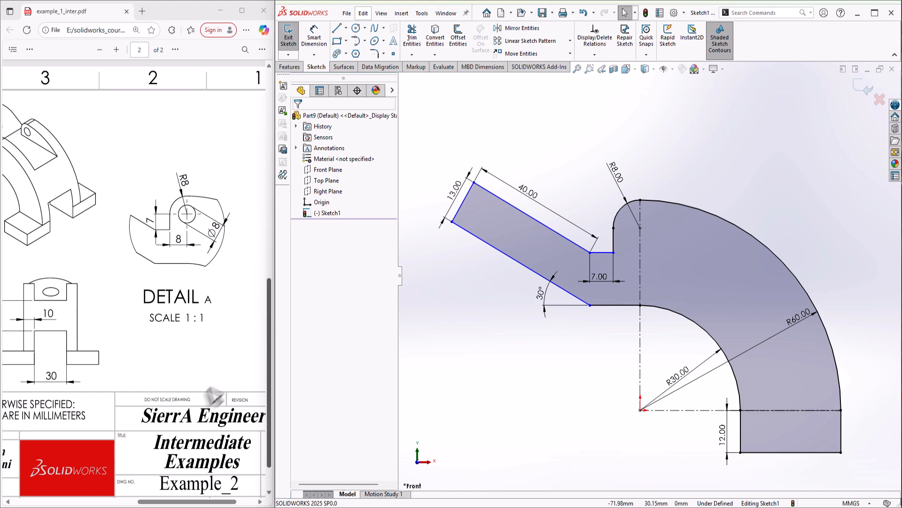
Dimension the height from the 7.00 step line down to the bottom edge as 57 mm
click(314, 34)
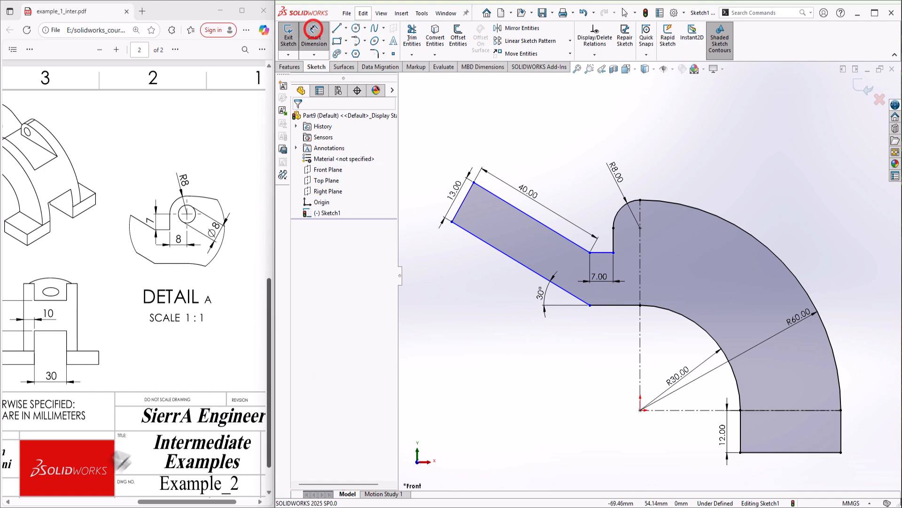
drag(152, 502, 113, 503)
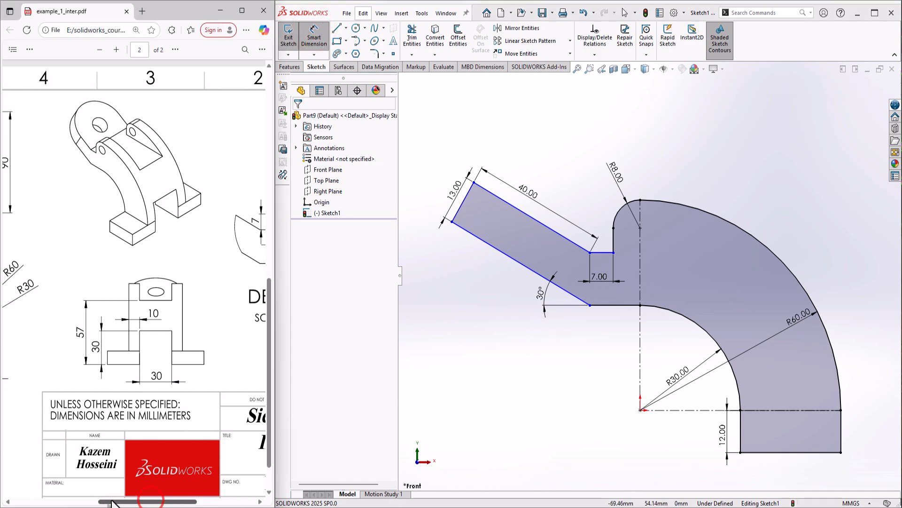
click(599, 252)
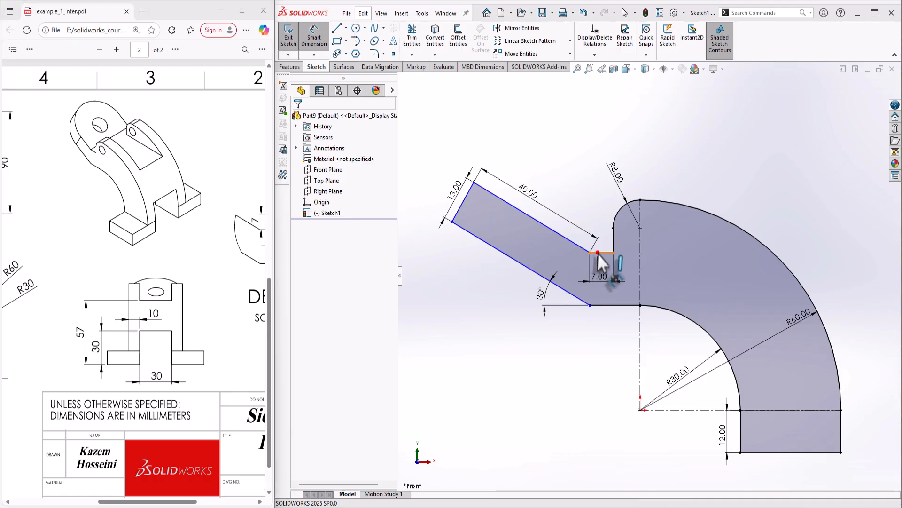
click(750, 451)
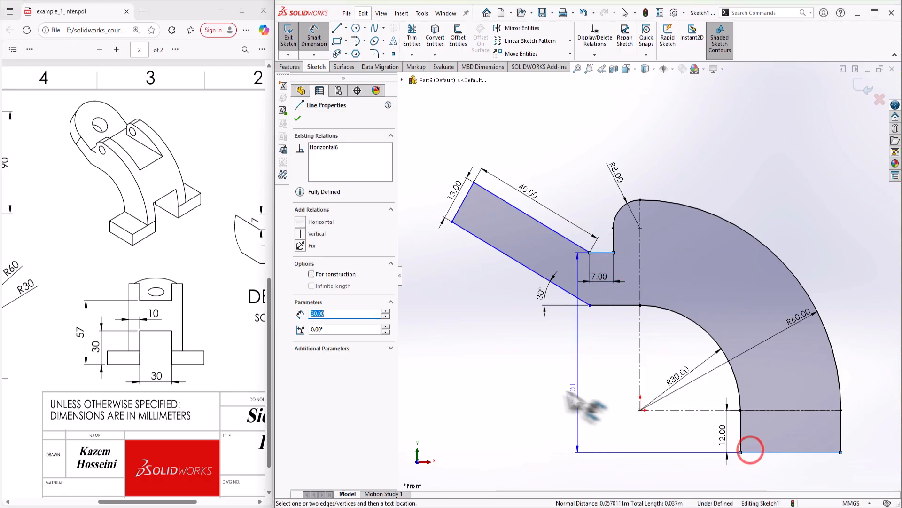
click(483, 373)
text(57)
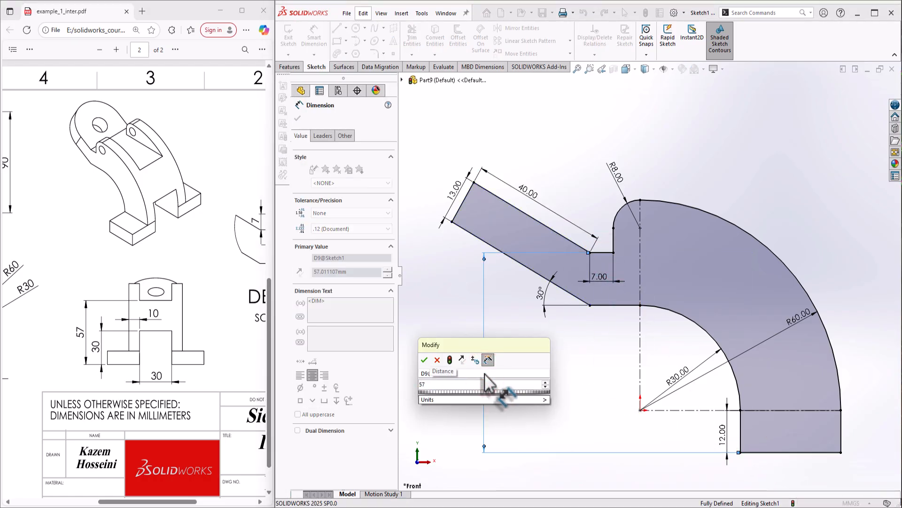
key(Return)
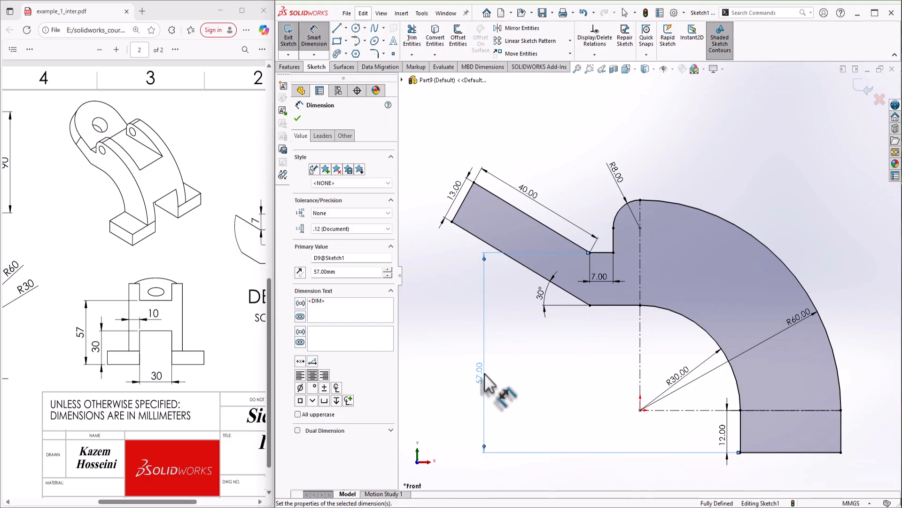
scroll(648, 306, up, 2)
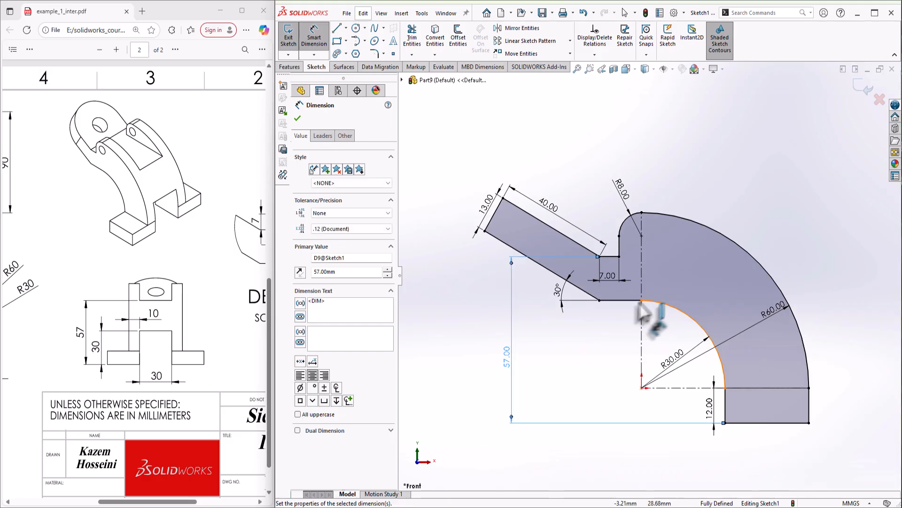
scroll(658, 301, up, 1)
scroll(670, 275, down, 3)
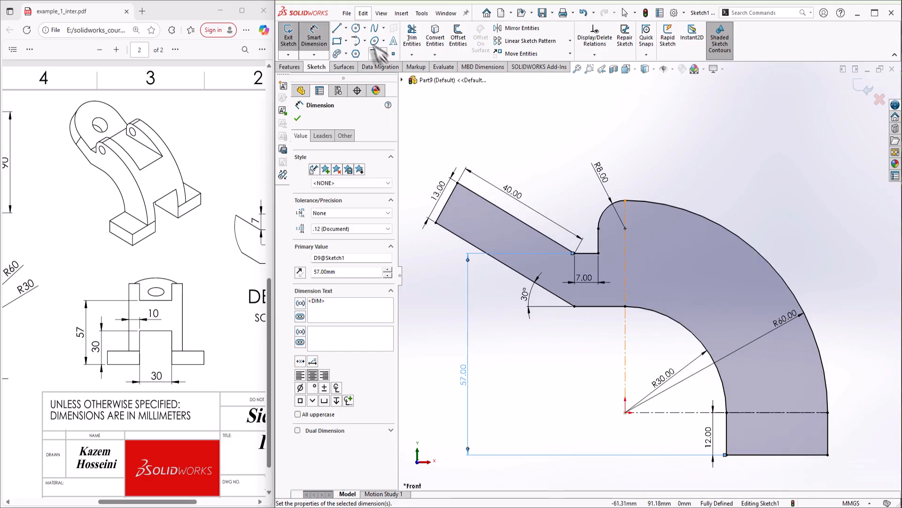
Draw a hole circle inside the rounded boss and dimension it Ø8
click(355, 30)
click(644, 236)
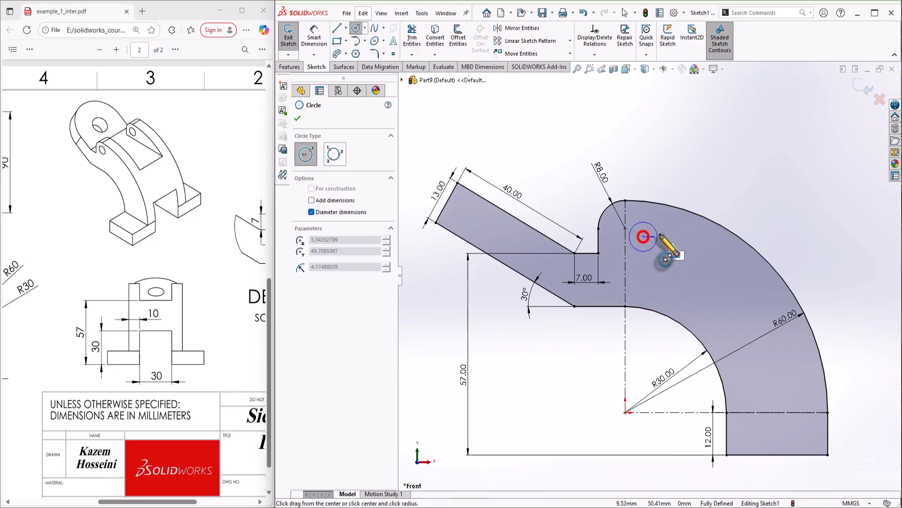
click(660, 234)
click(315, 31)
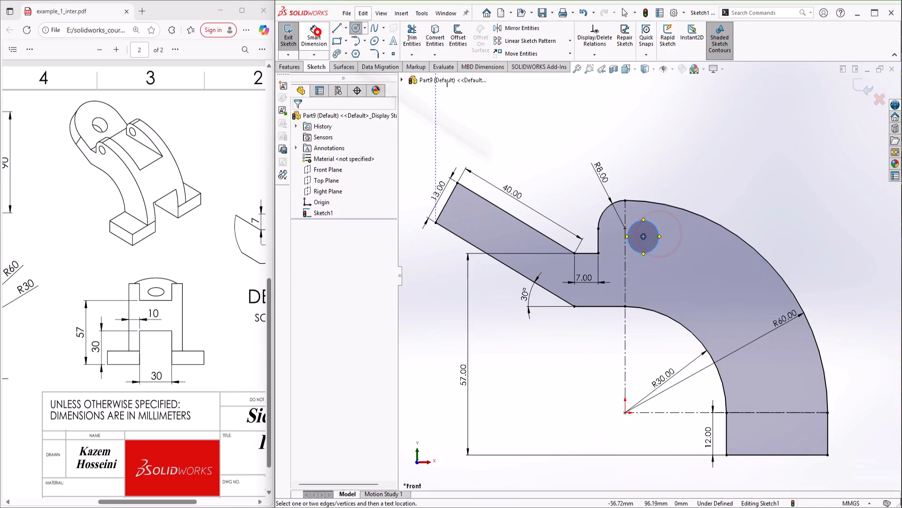
click(660, 242)
click(699, 175)
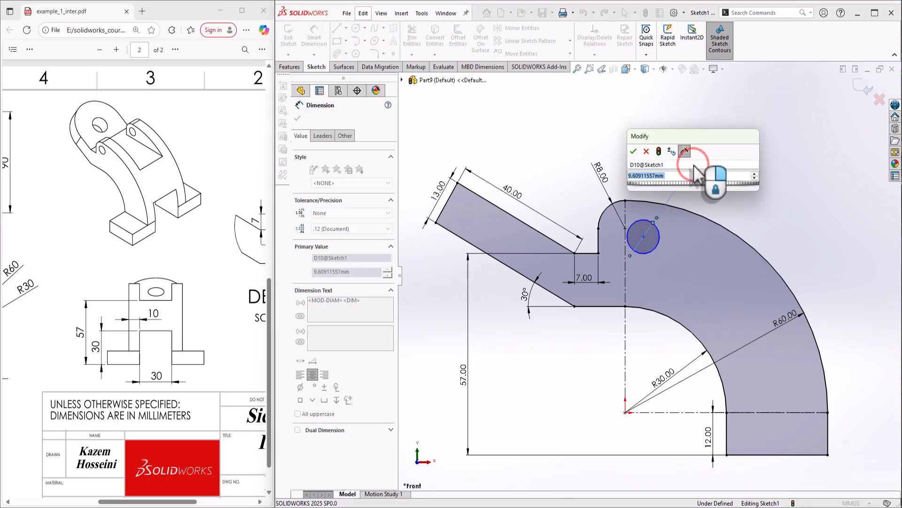
key(Return)
Locate the circle centre 7 mm above the step line
click(643, 237)
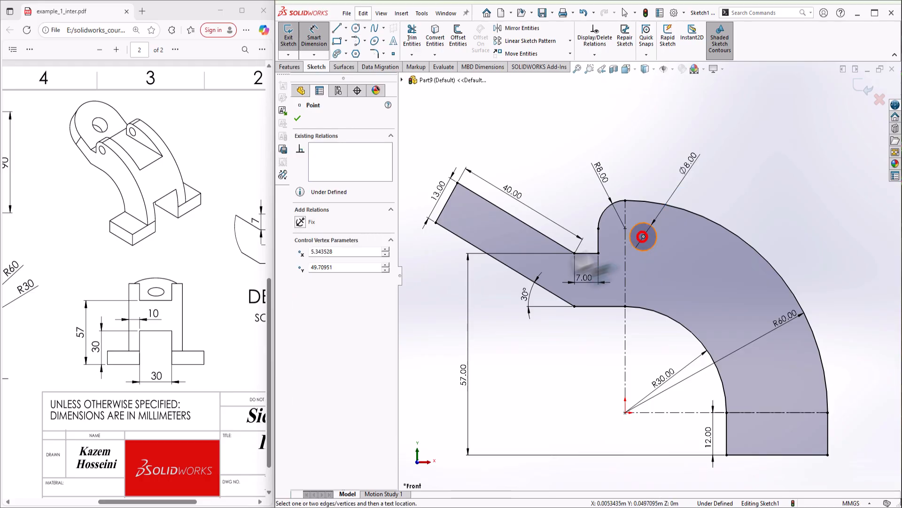
click(585, 254)
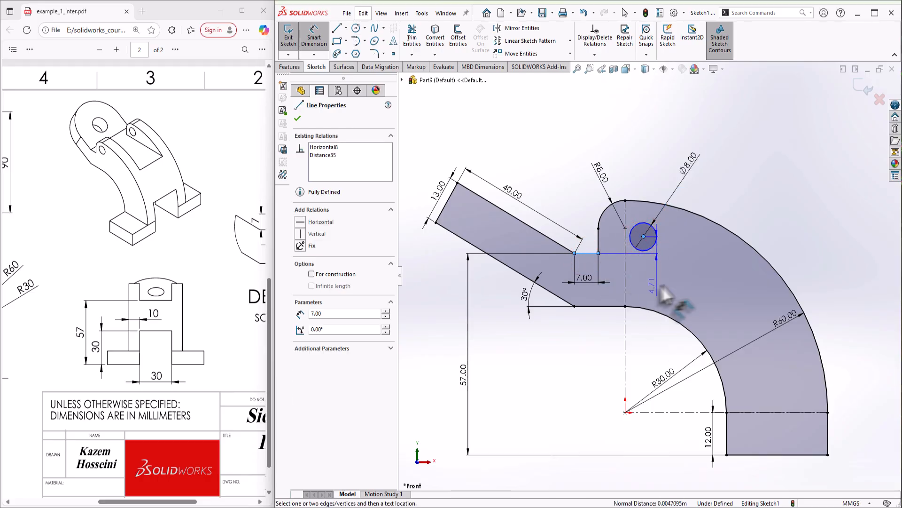
click(675, 281)
text(7)
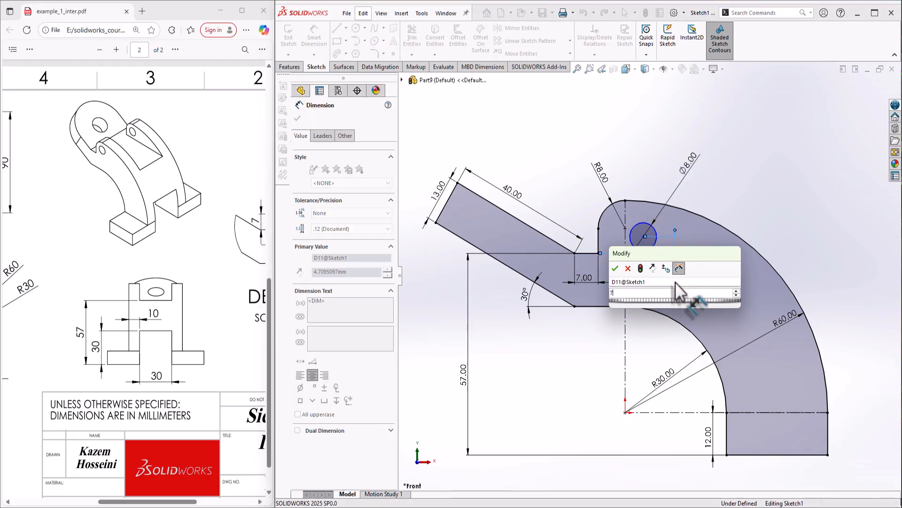
key(Return)
key(Escape)
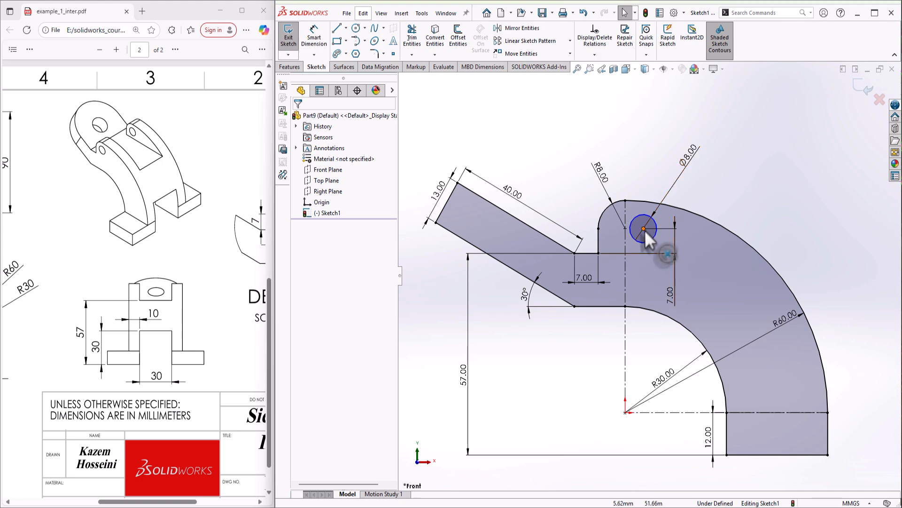
Try moving the circle centre onto the centreline point, which fails
drag(644, 229, 626, 228)
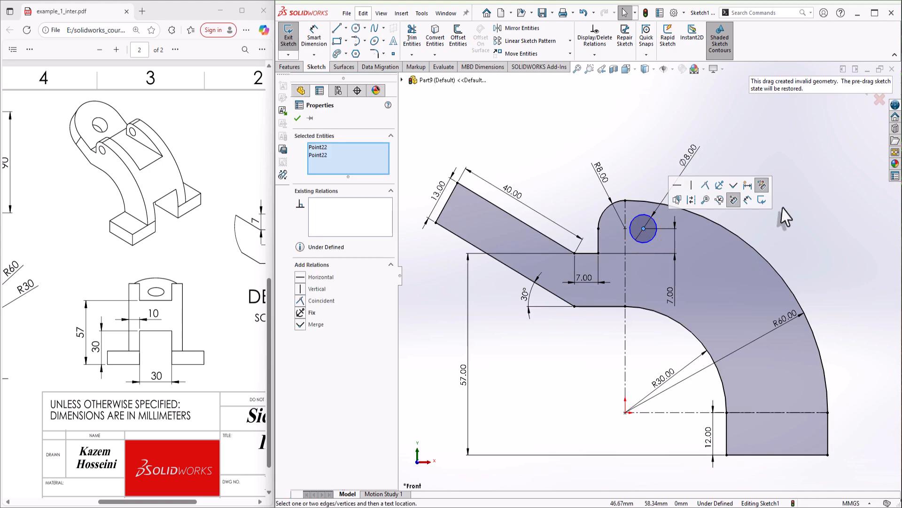
click(626, 229)
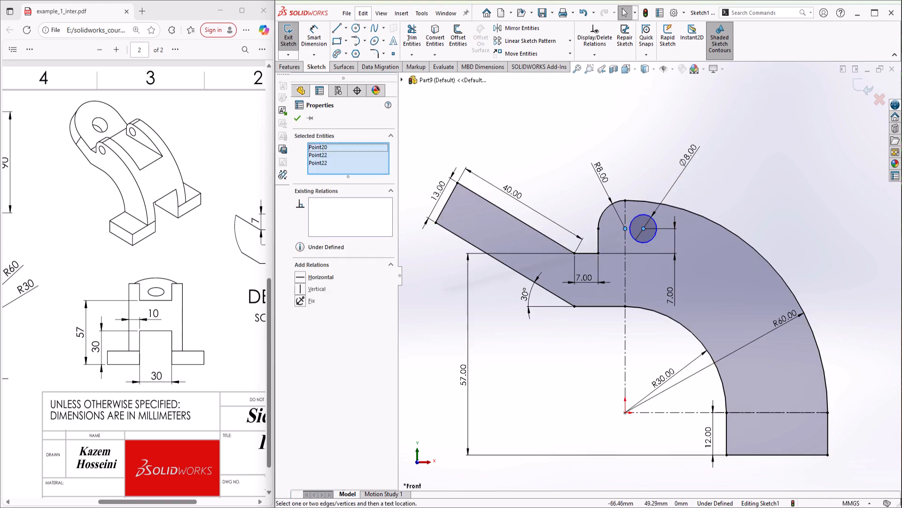
key(Escape)
scroll(675, 215, up, 3)
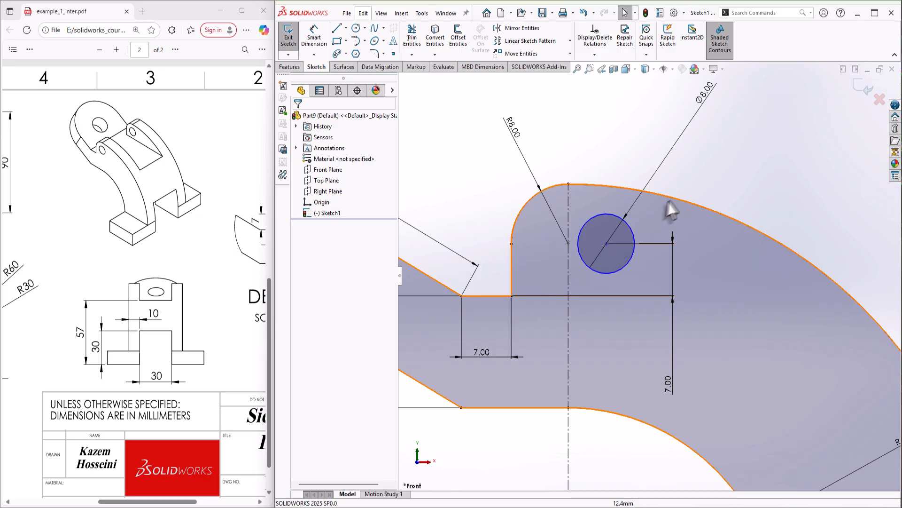
mouse_move(606, 243)
mouse_down()
mouse_move(568, 243)
mouse_move(593, 250)
mouse_move(562, 260)
mouse_move(608, 244)
mouse_up()
click(728, 169)
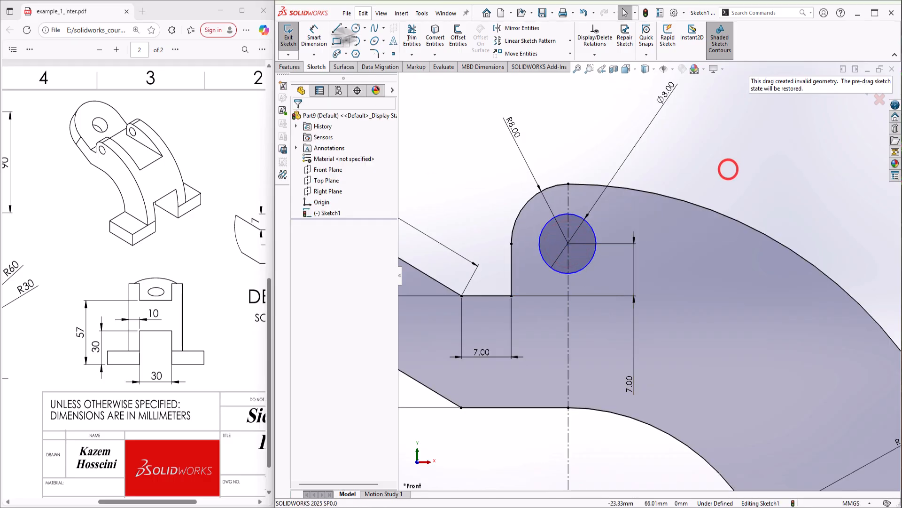
Dimension the circle 8 mm from the boss's vertical edge, fully defining the sketch
click(314, 36)
click(585, 263)
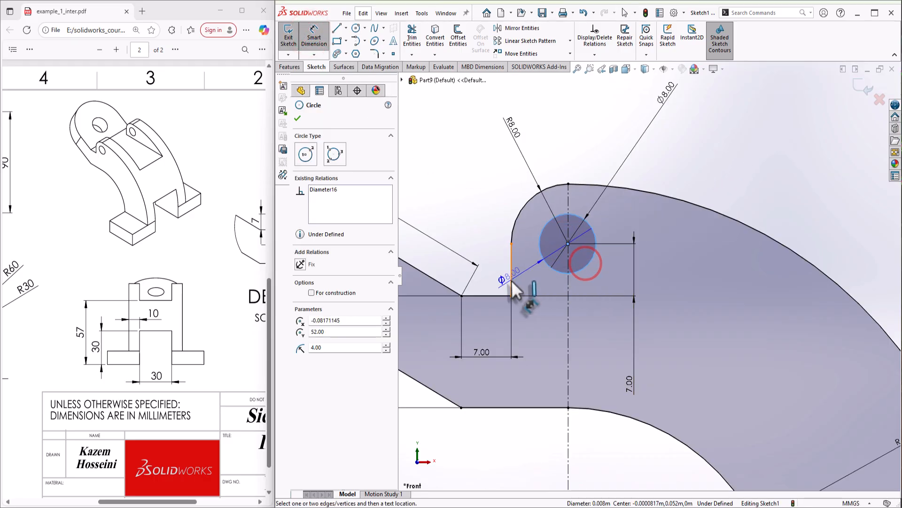
click(511, 282)
click(540, 290)
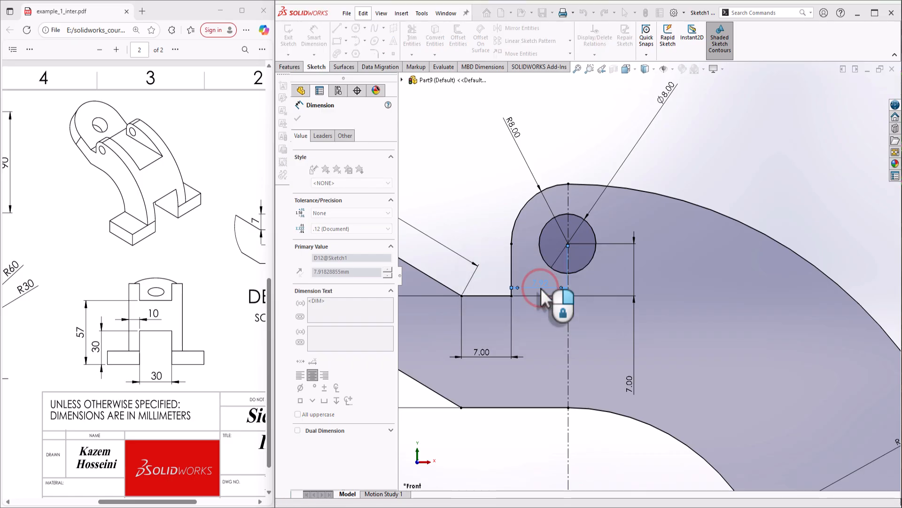
text(8)
key(Return)
scroll(540, 289, up, 3)
click(777, 218)
scroll(693, 266, up, 3)
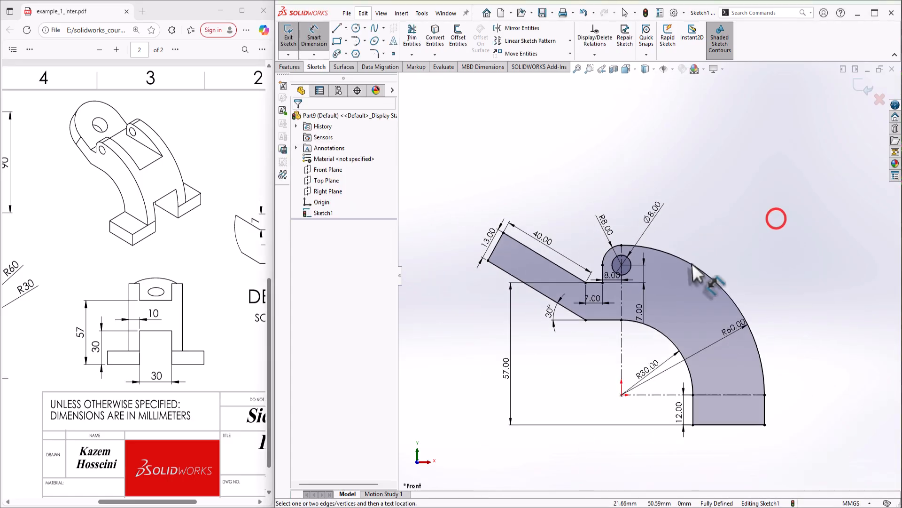
scroll(673, 329, down, 2)
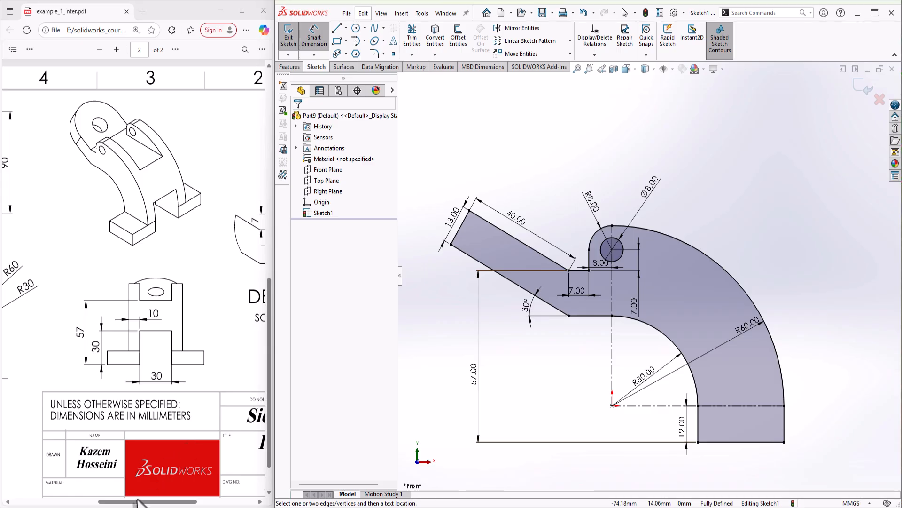
Review view A in the reference PDF, then bring up the Features commands
drag(139, 501, 66, 501)
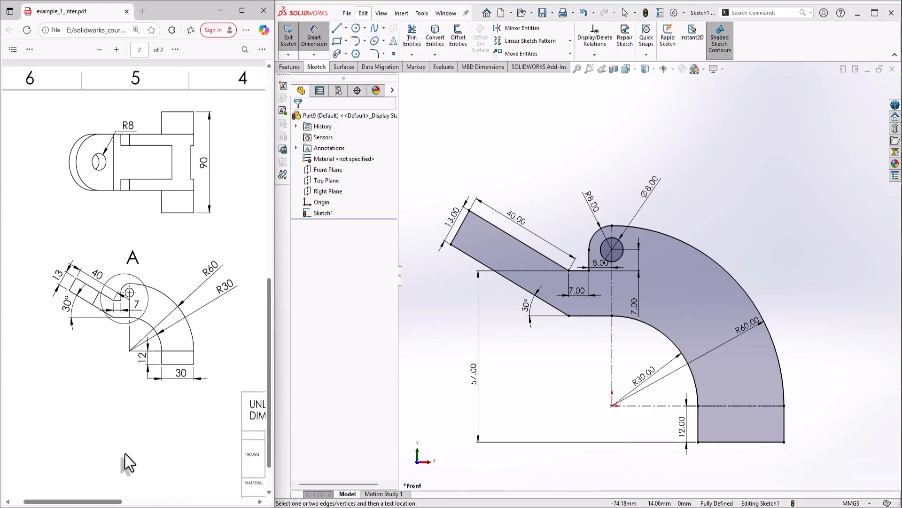
mouse_move(111, 501)
mouse_down()
mouse_move(223, 502)
mouse_move(119, 502)
mouse_up()
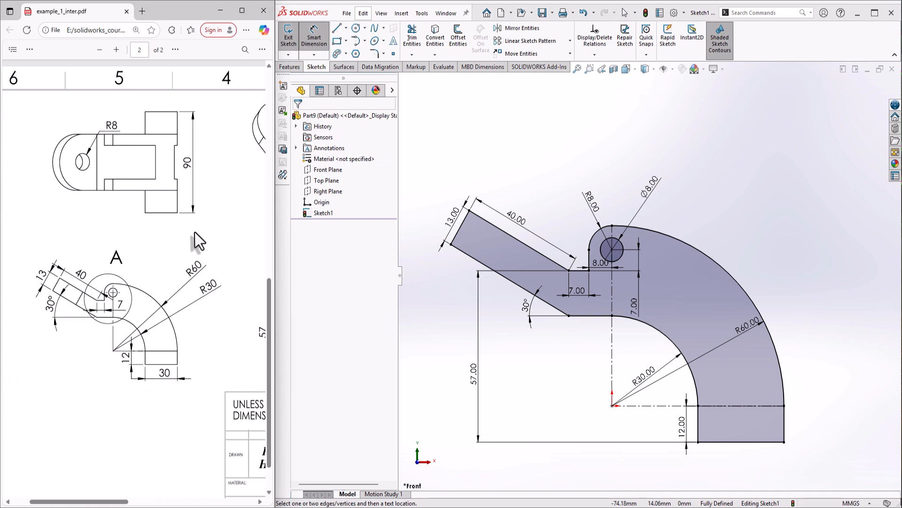
click(291, 67)
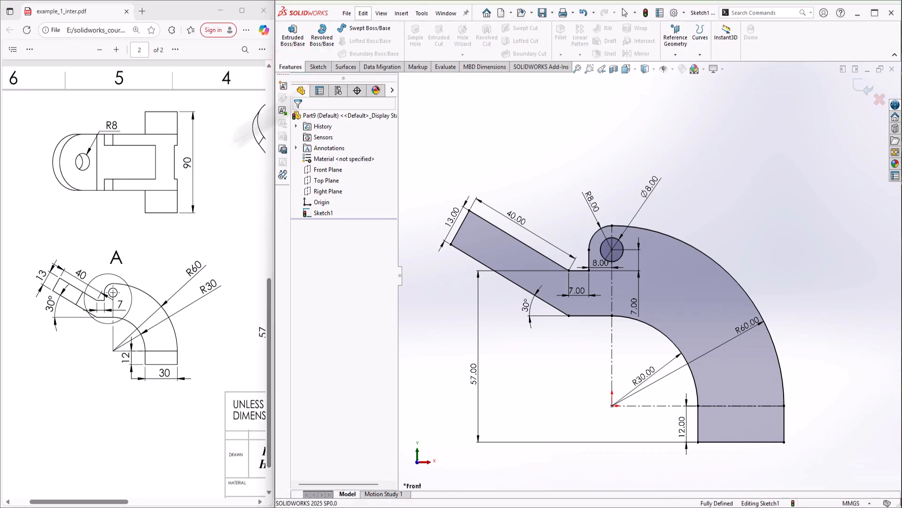
Extrude Sketch1 50 mm with a Mid Plane end condition as Boss-Extrude1
click(297, 43)
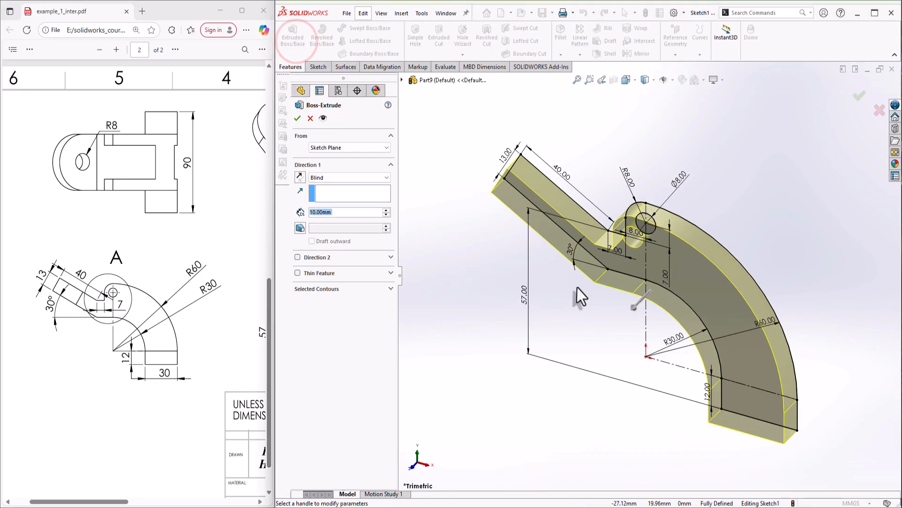
click(124, 501)
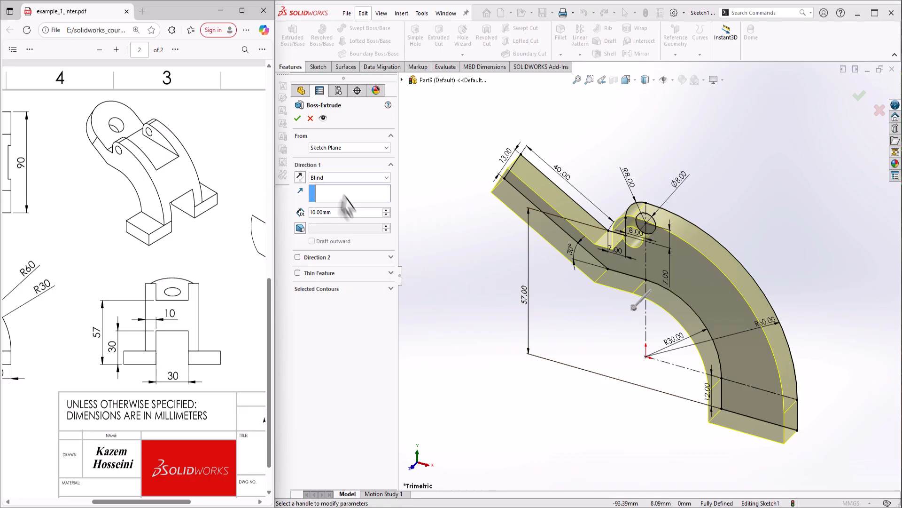
click(341, 212)
text(50)
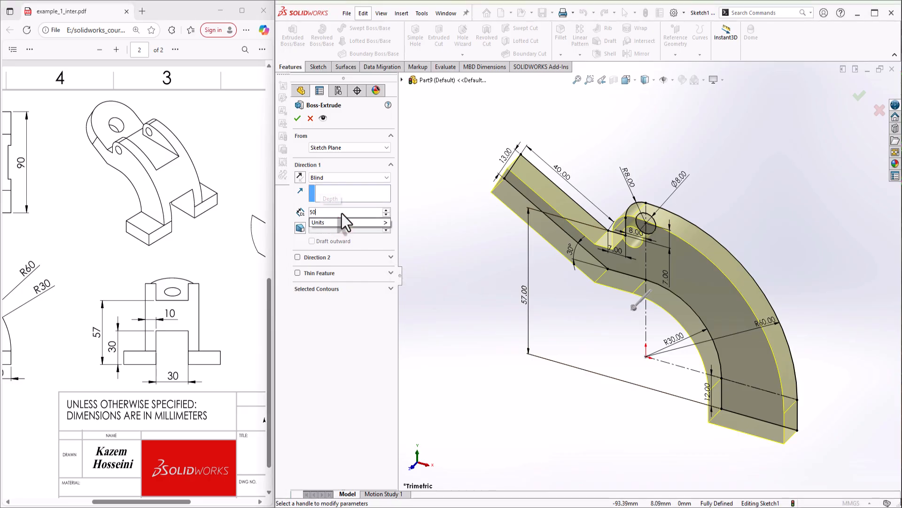
key(Return)
click(339, 177)
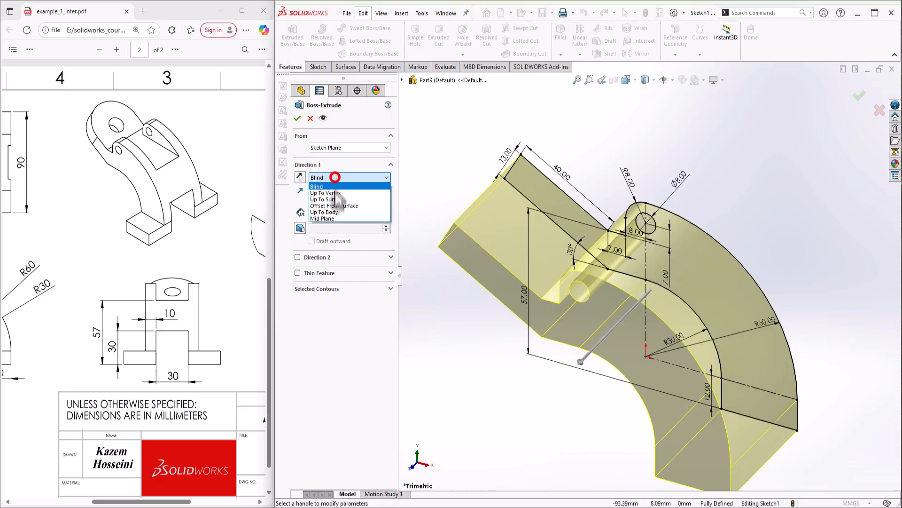
click(329, 213)
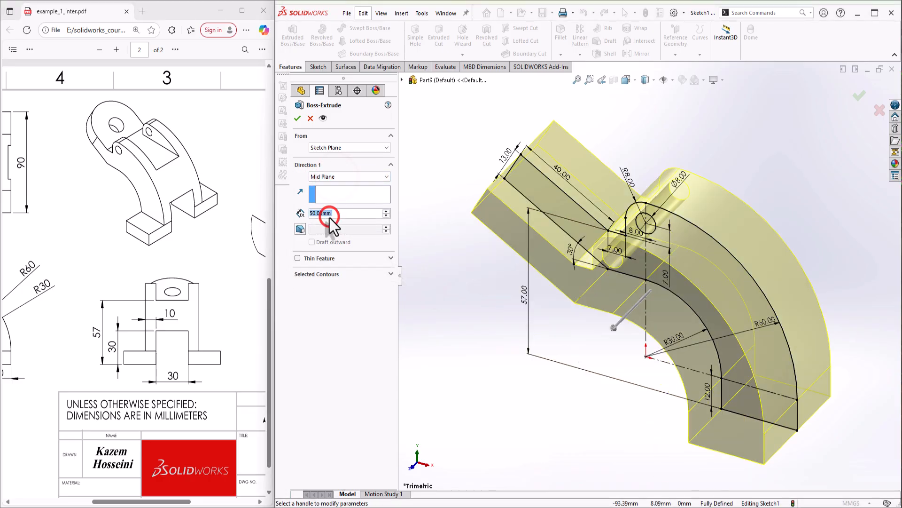
click(297, 118)
middle_drag(693, 363, 718, 334)
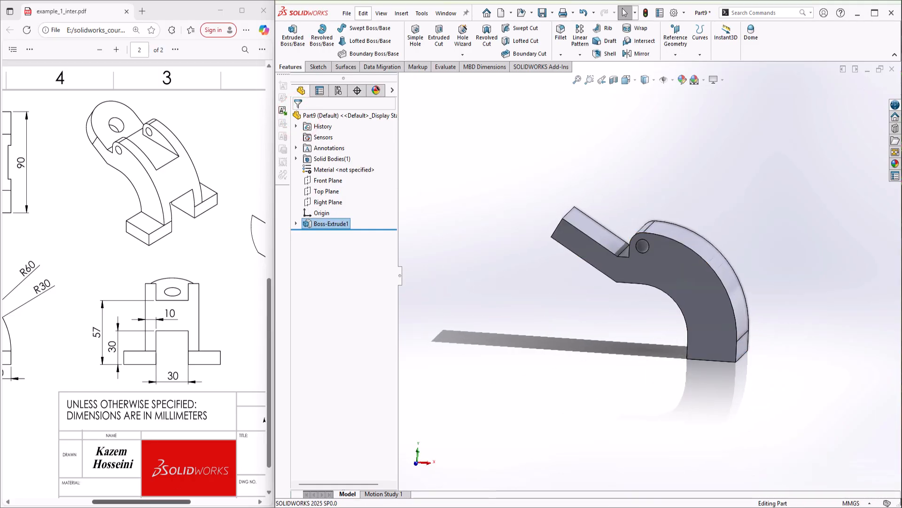
Sketch a rectangle on the front face over the arm's lower end and preview its extrusion
drag(132, 502, 66, 501)
right_click(721, 353)
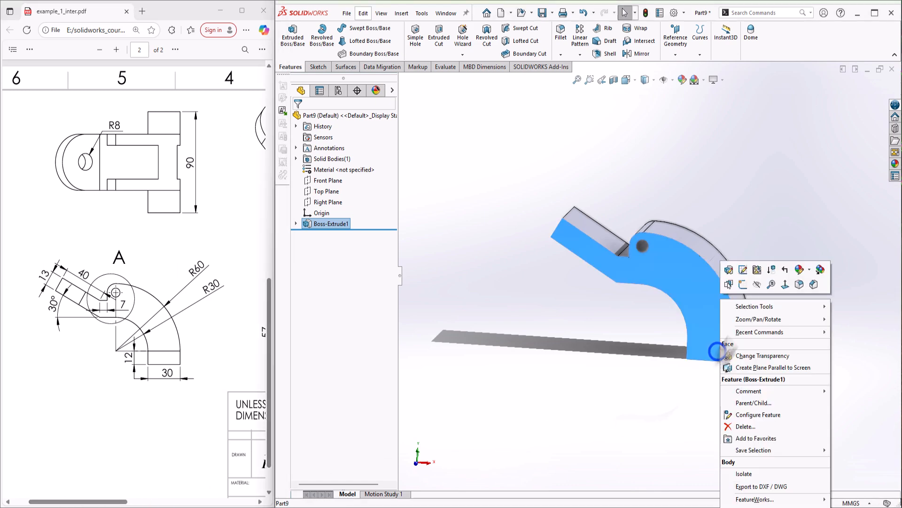
click(739, 278)
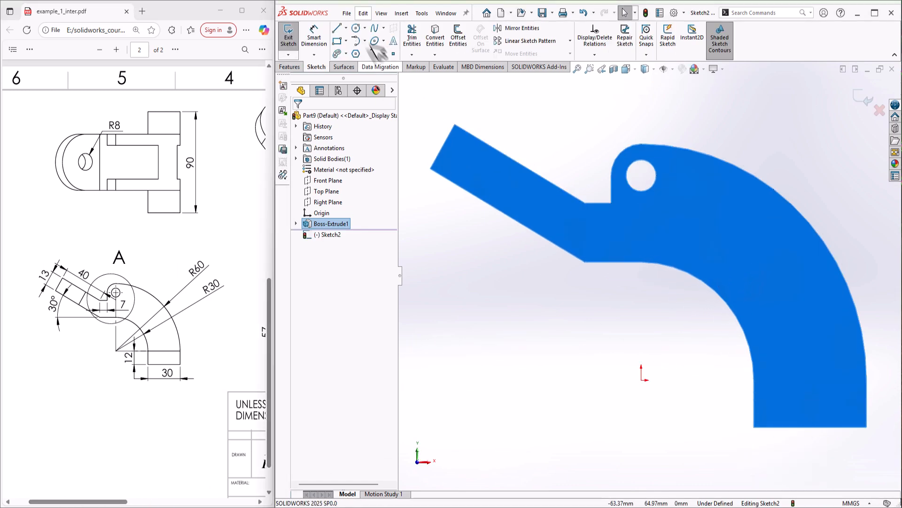
click(337, 42)
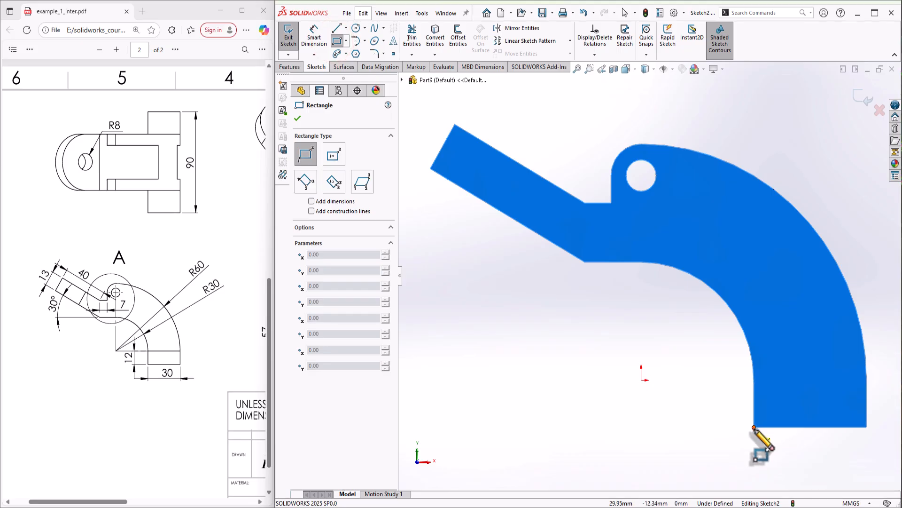
click(754, 427)
click(867, 380)
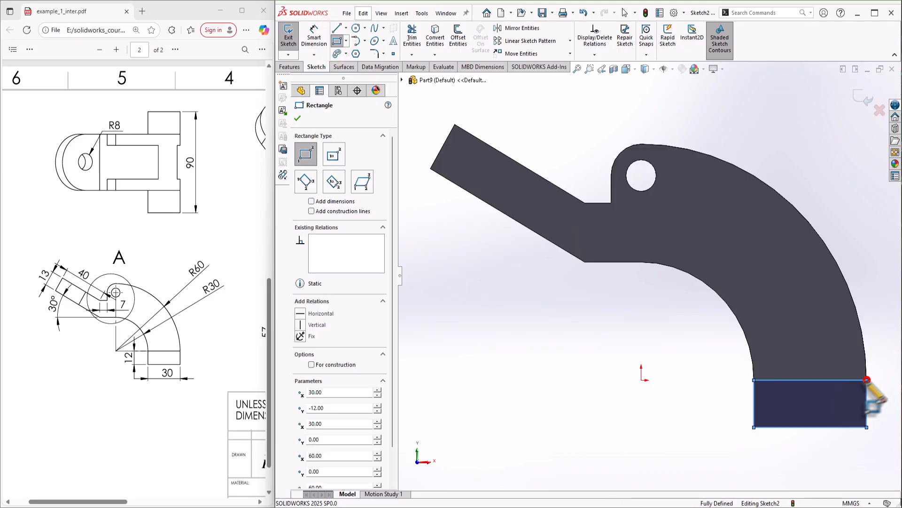
key(f)
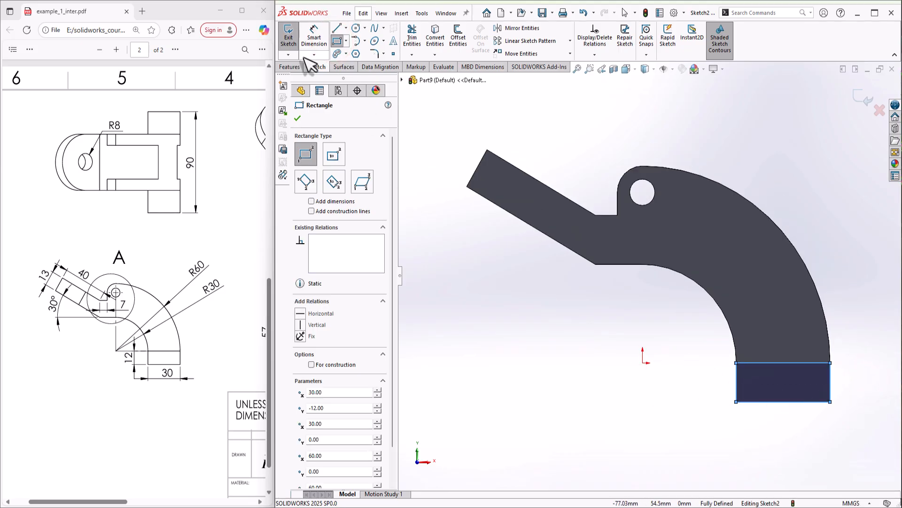
click(290, 66)
click(292, 38)
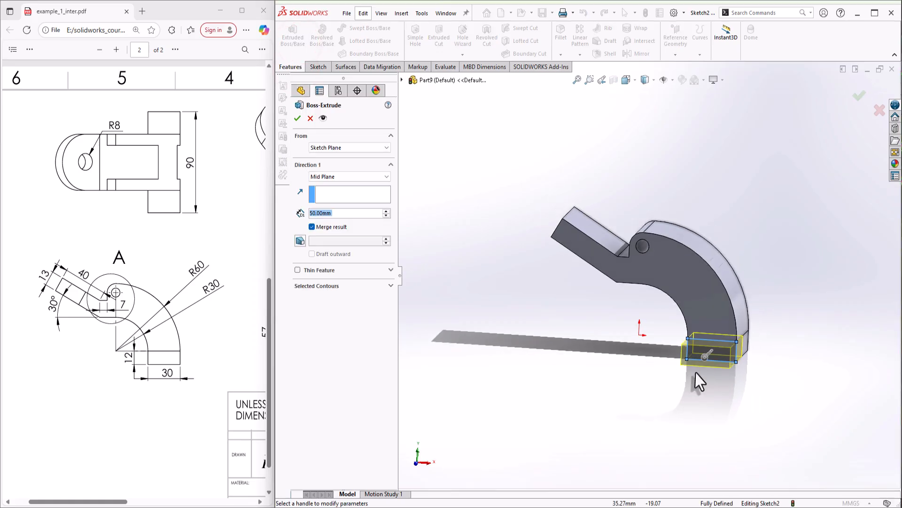
Extrude the rectangle one direction (Blind) 20 mm as Boss-Extrude2
middle_drag(699, 382, 647, 385)
click(314, 176)
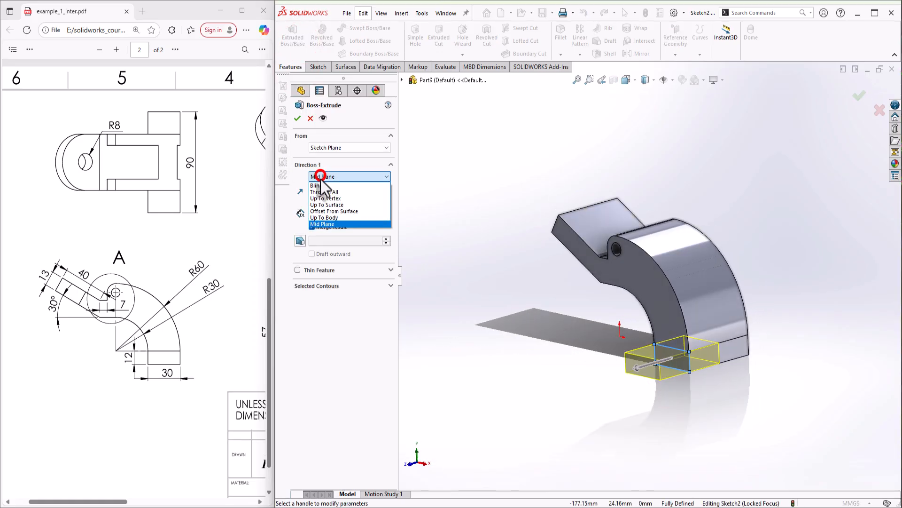
click(313, 178)
click(313, 177)
click(318, 183)
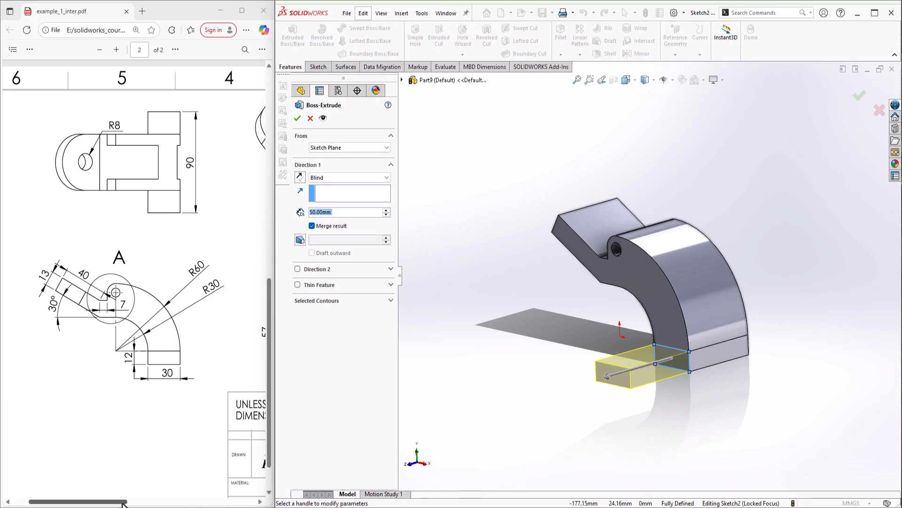
drag(123, 502, 176, 502)
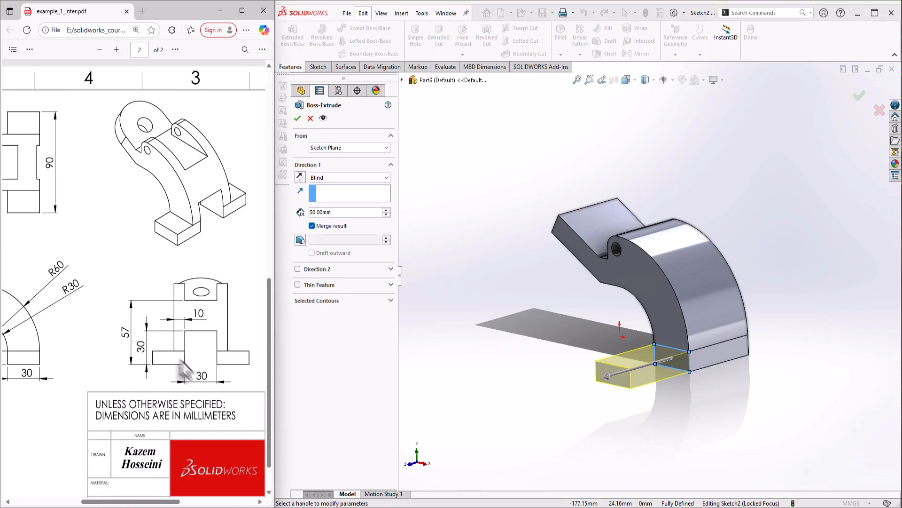
click(341, 215)
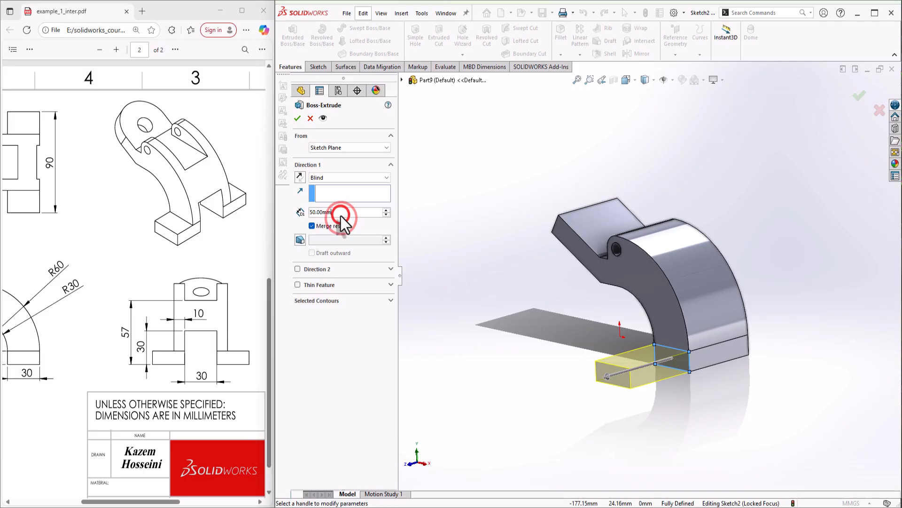
double_click(342, 213)
text(20)
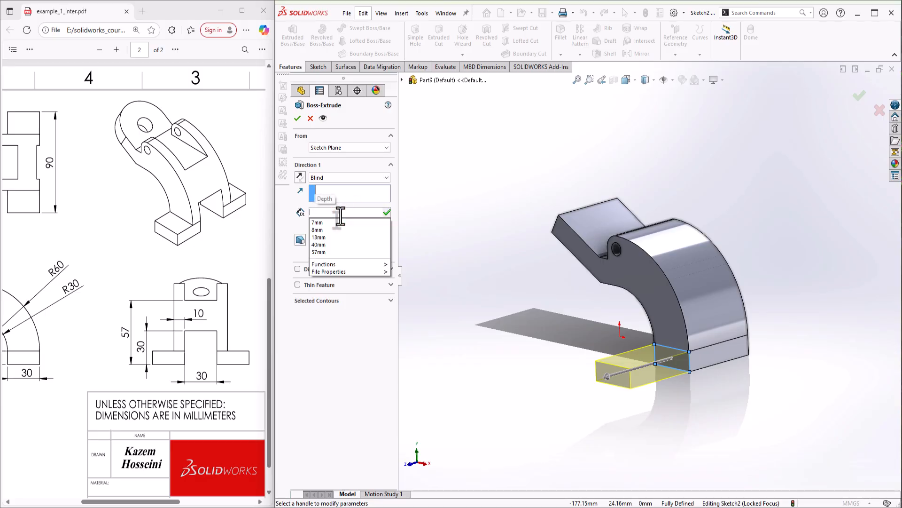
key(Return)
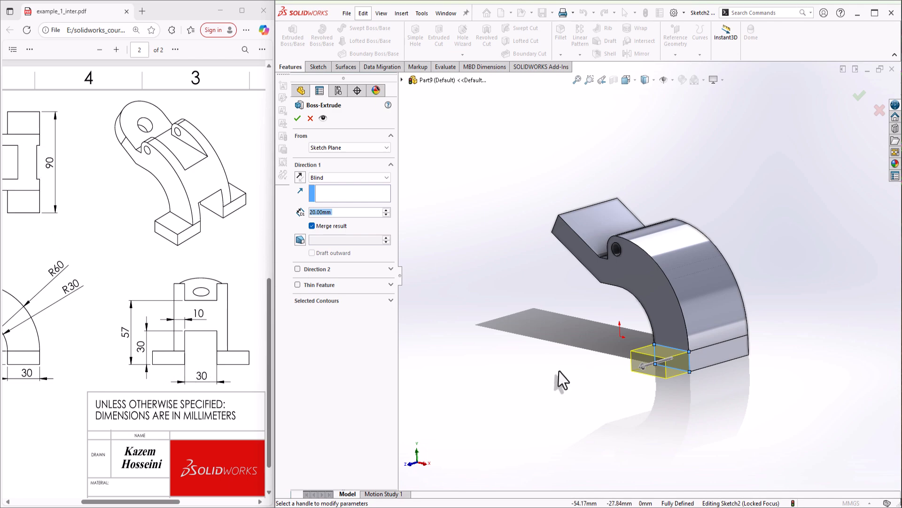
click(296, 117)
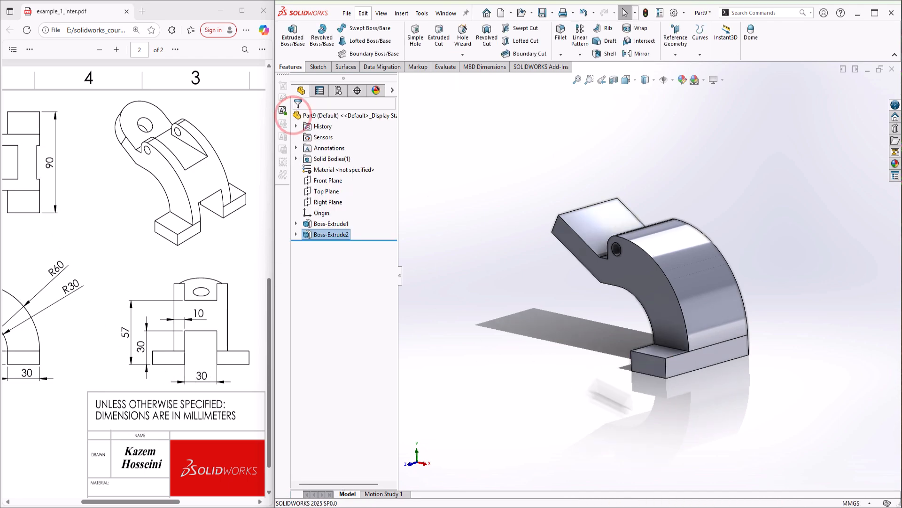
Mirror the 20 mm base block across the Front Plane
click(580, 54)
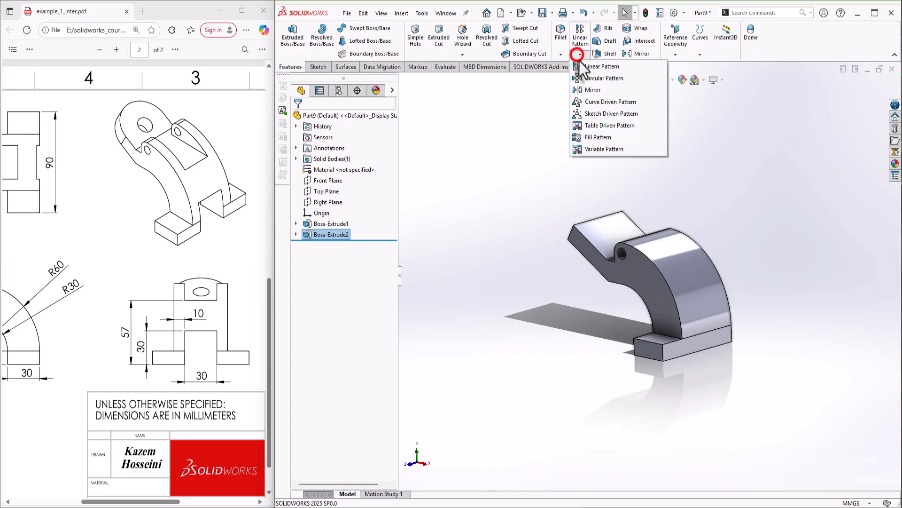
click(593, 90)
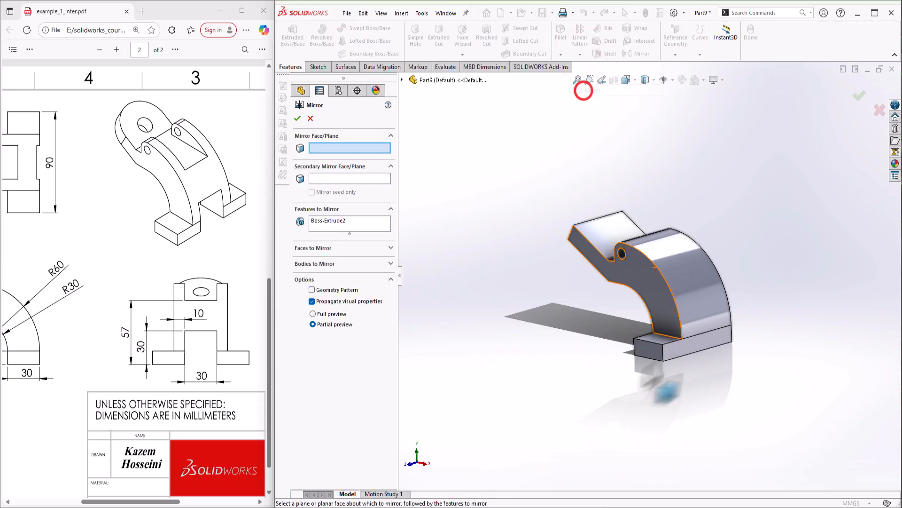
click(402, 80)
click(436, 144)
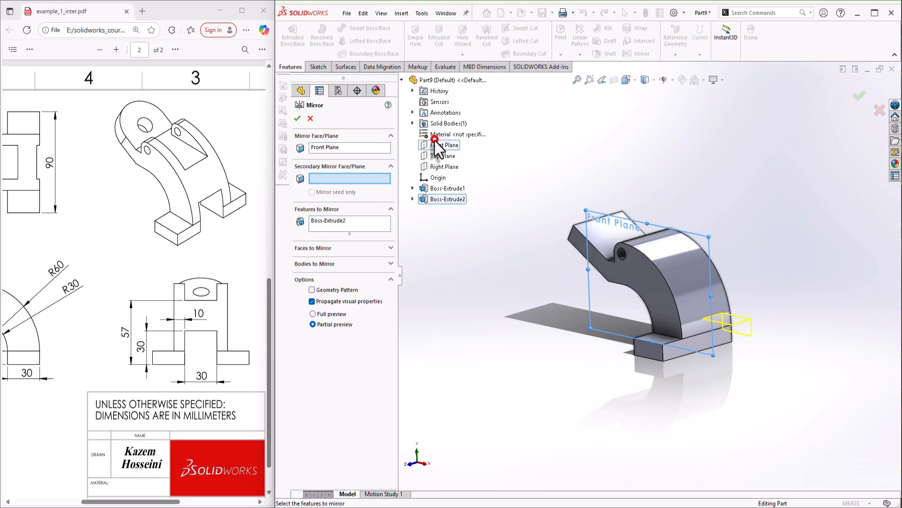
click(298, 117)
middle_drag(693, 367, 648, 310)
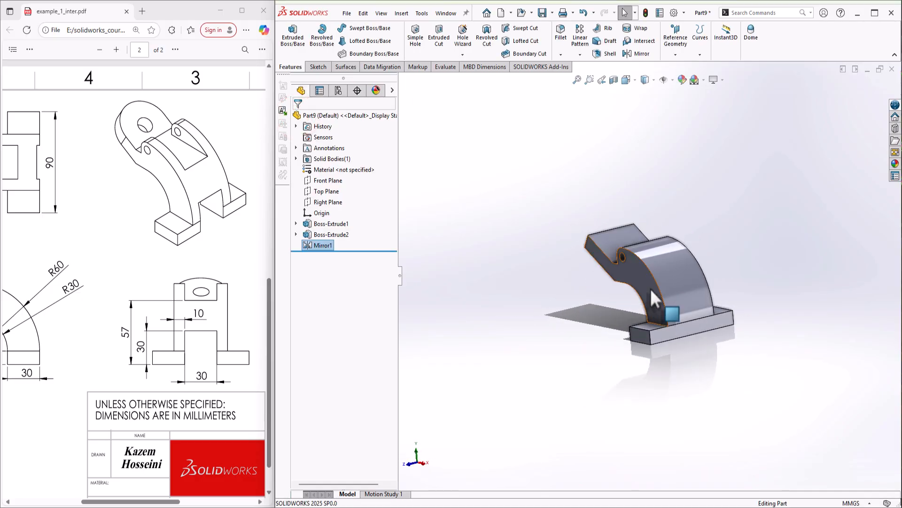
scroll(653, 294, down, 1)
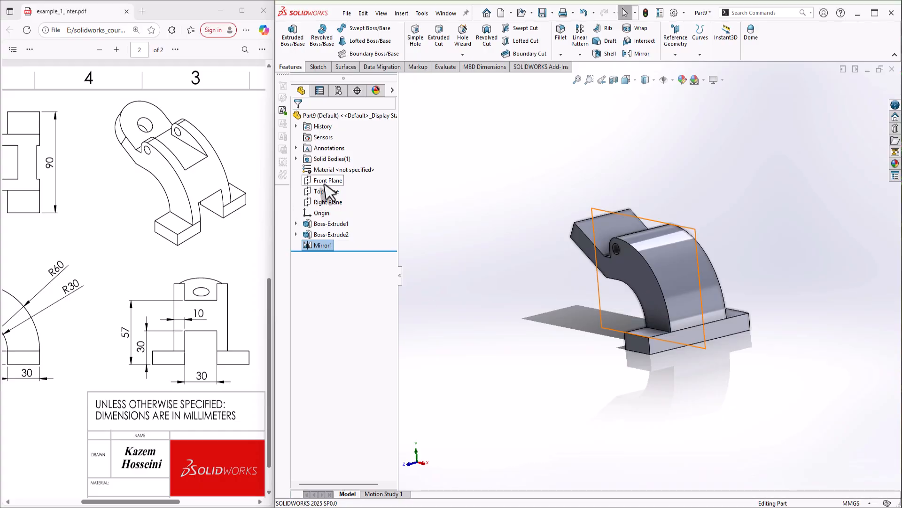
Start a sketch on the Right Plane with a rectangle from the base and another at the top
click(322, 202)
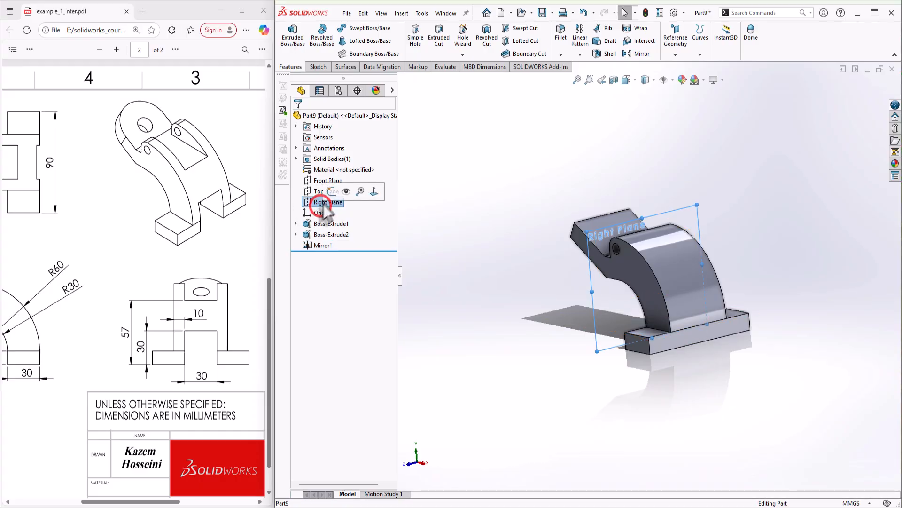
click(331, 193)
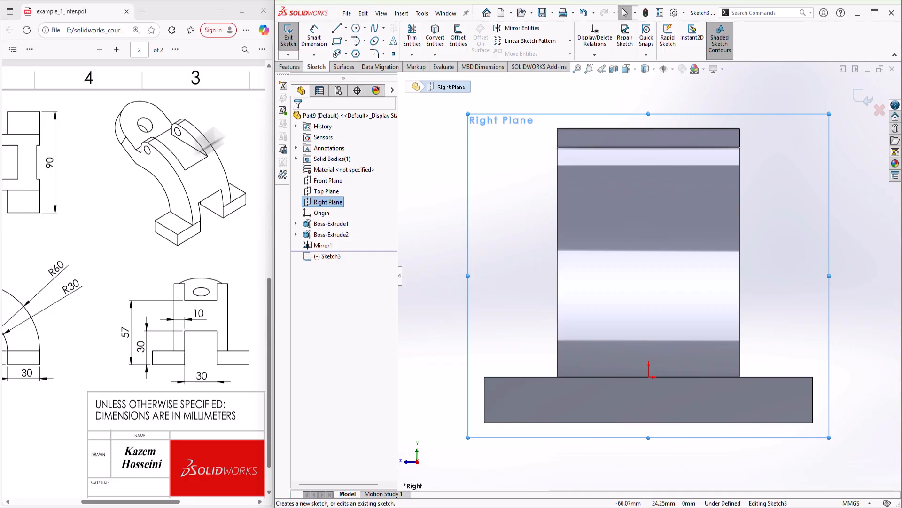
click(336, 41)
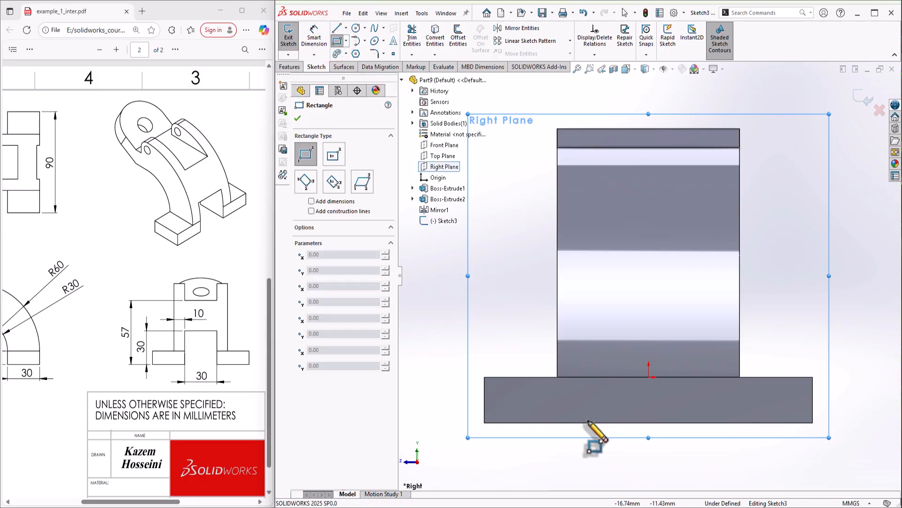
click(587, 423)
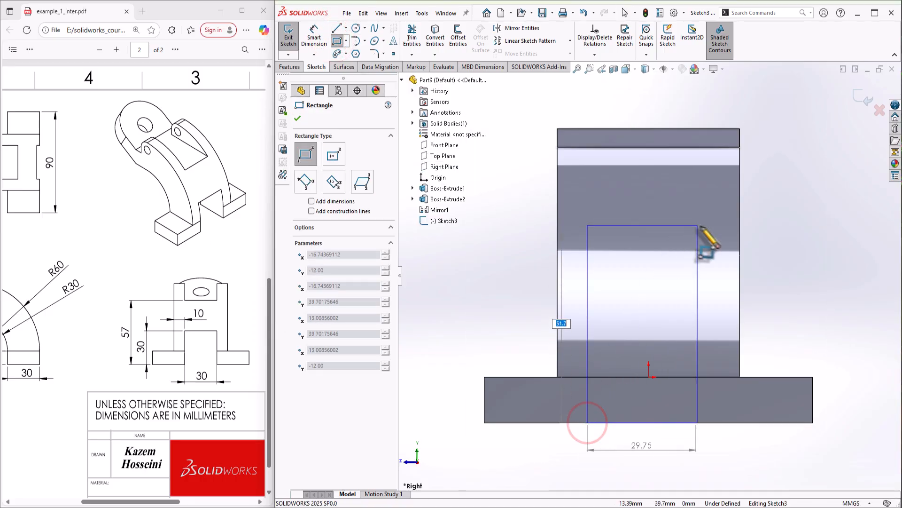
click(715, 242)
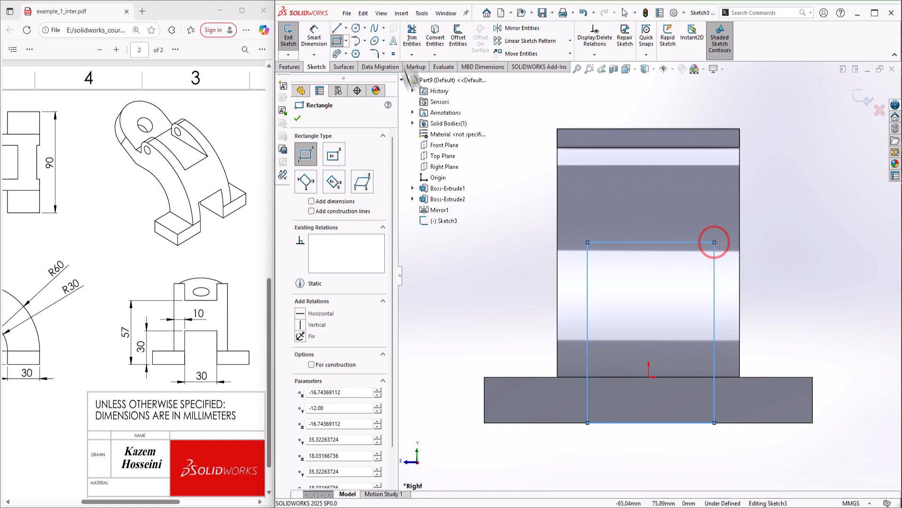
click(350, 27)
click(352, 30)
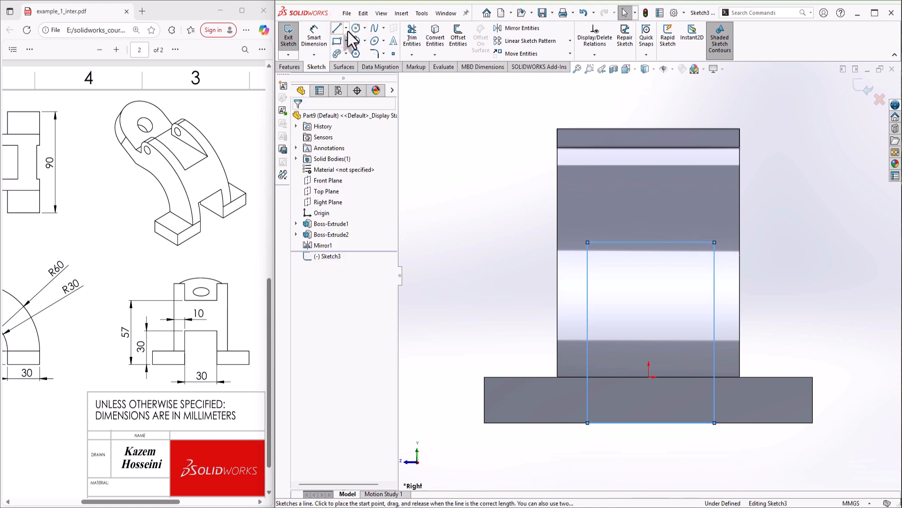
click(339, 41)
click(608, 193)
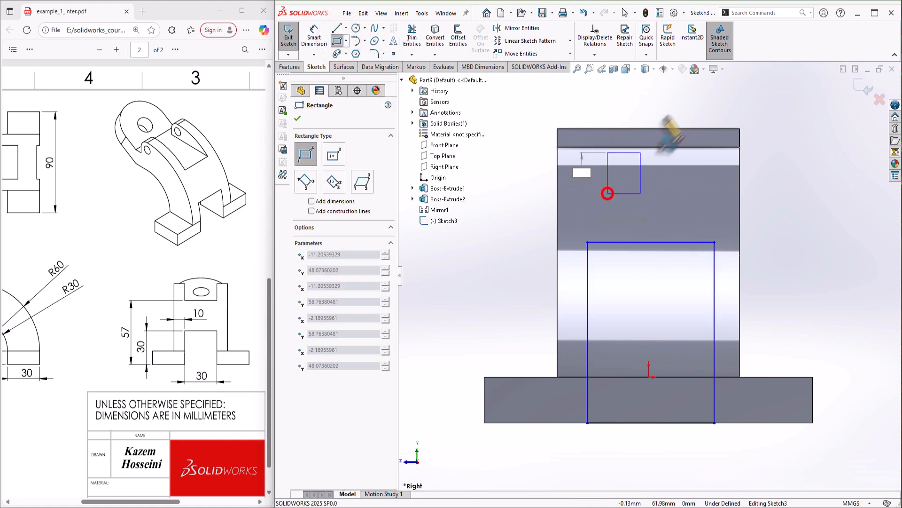
click(705, 89)
key(Escape)
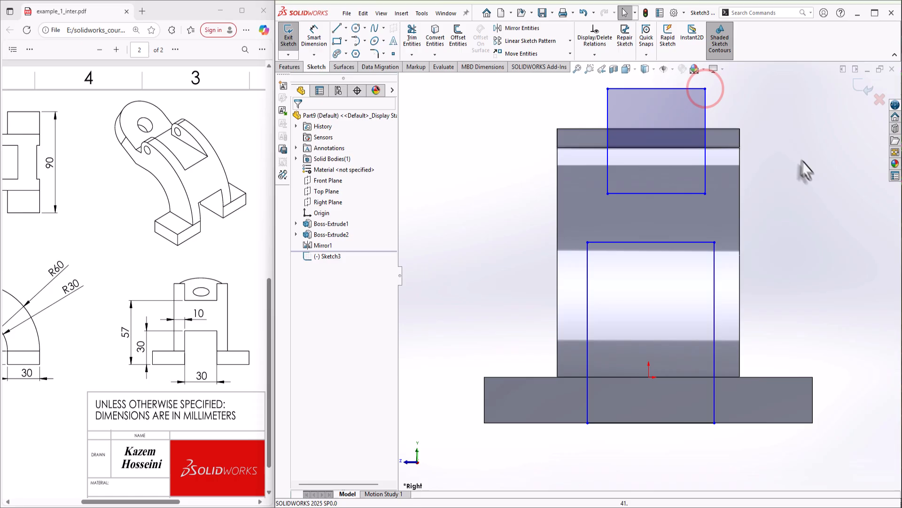
Make the two rectangles' left edges collinear and their right edges collinear
click(608, 159)
ctrl+click(587, 260)
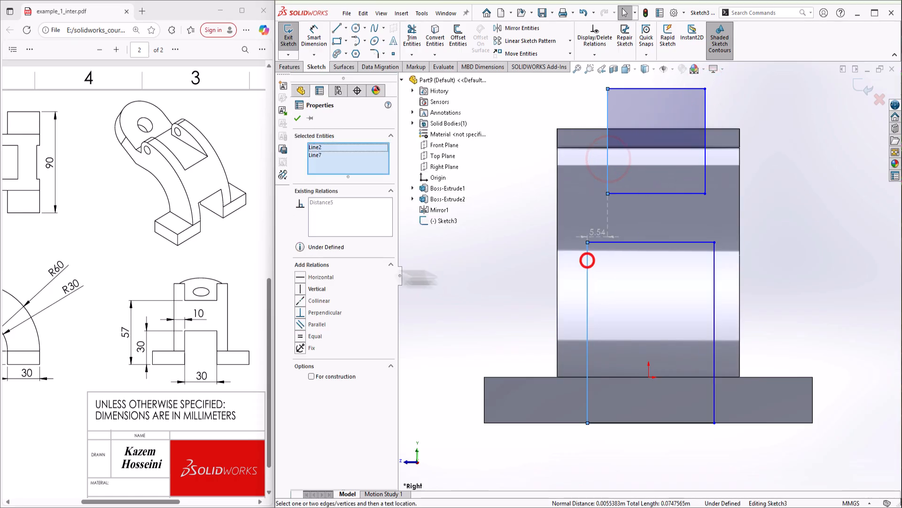
click(300, 301)
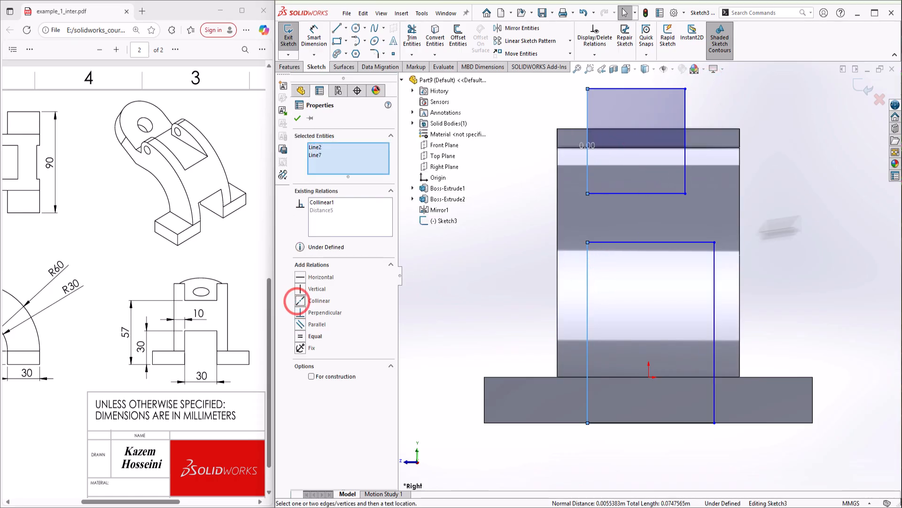
click(832, 208)
click(685, 173)
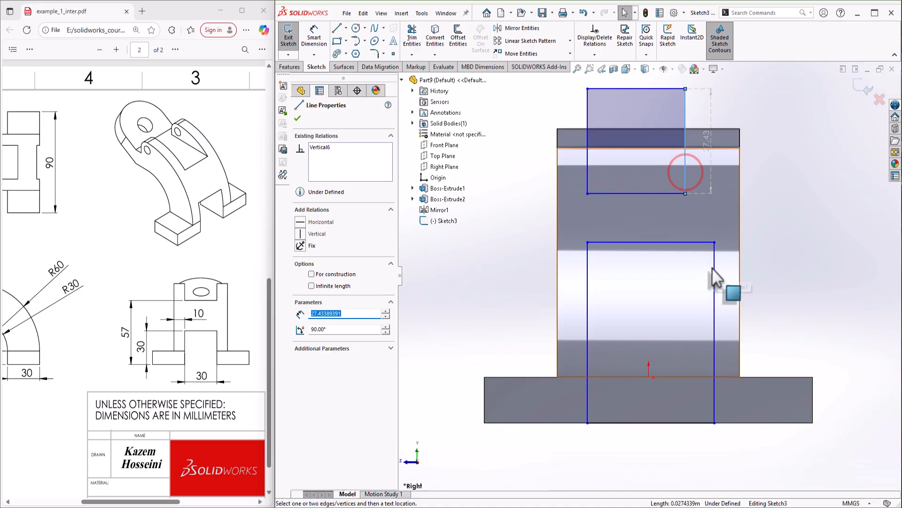
ctrl+click(713, 267)
click(306, 302)
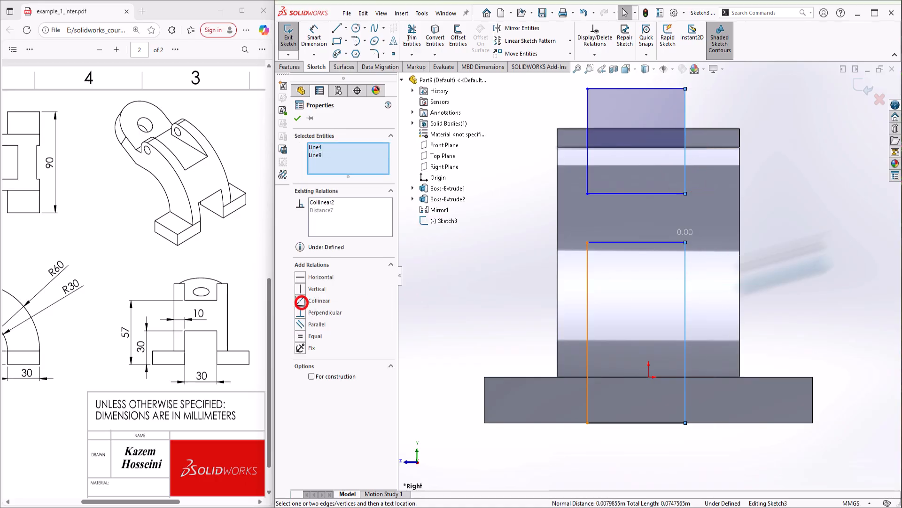
click(857, 218)
Align the lower rectangle's top-edge midpoint vertically with the origin
click(643, 243)
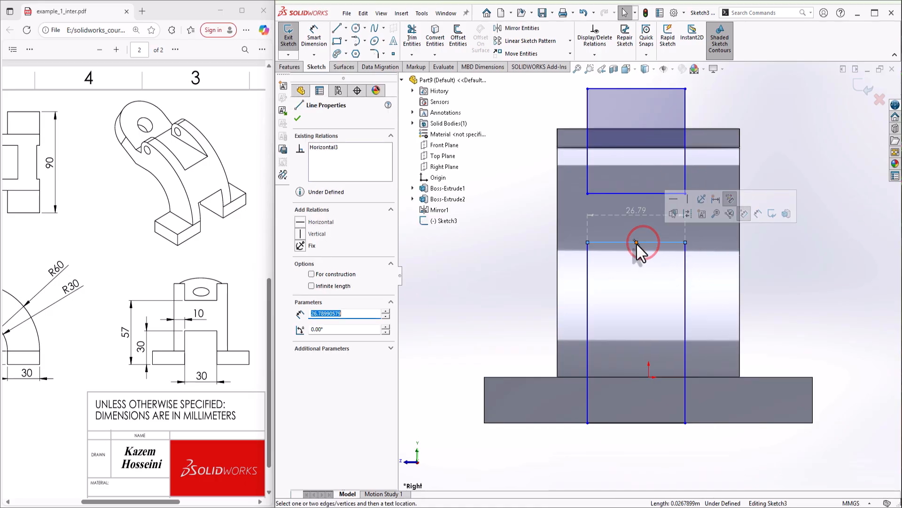
click(636, 242)
ctrl+click(648, 377)
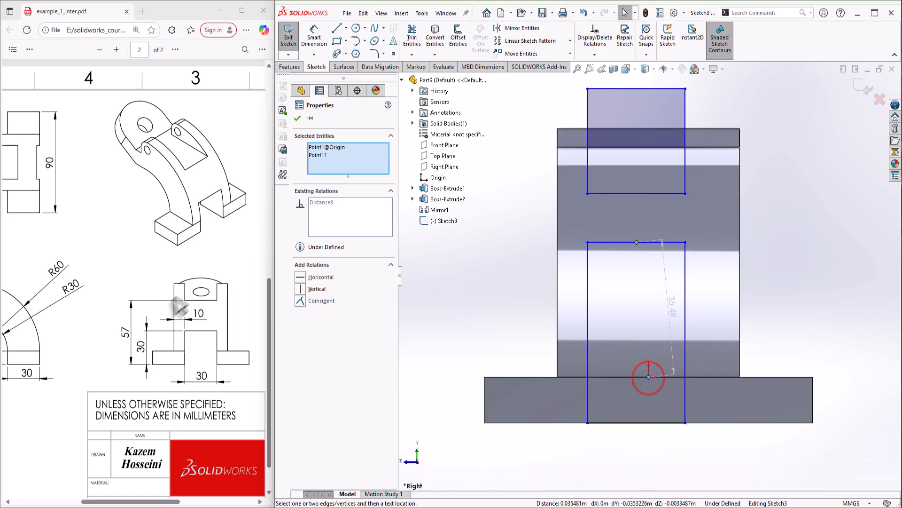
click(301, 289)
click(845, 250)
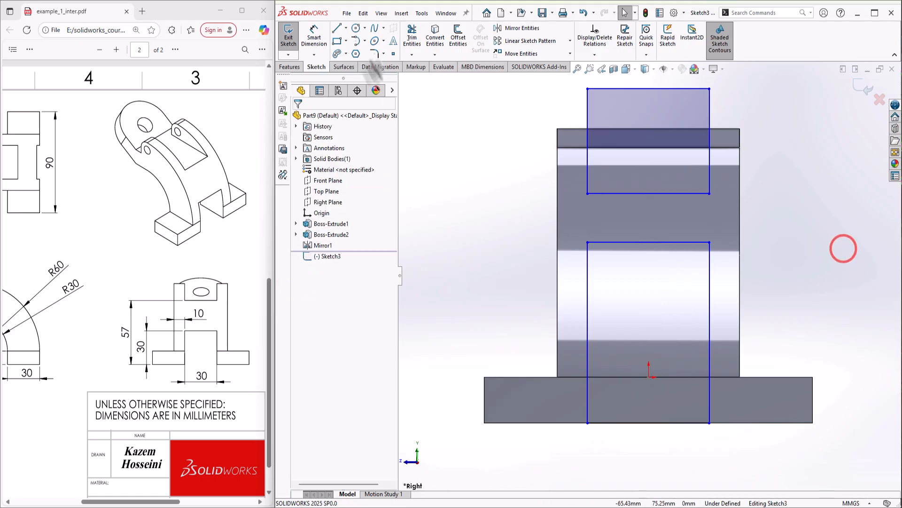
click(312, 29)
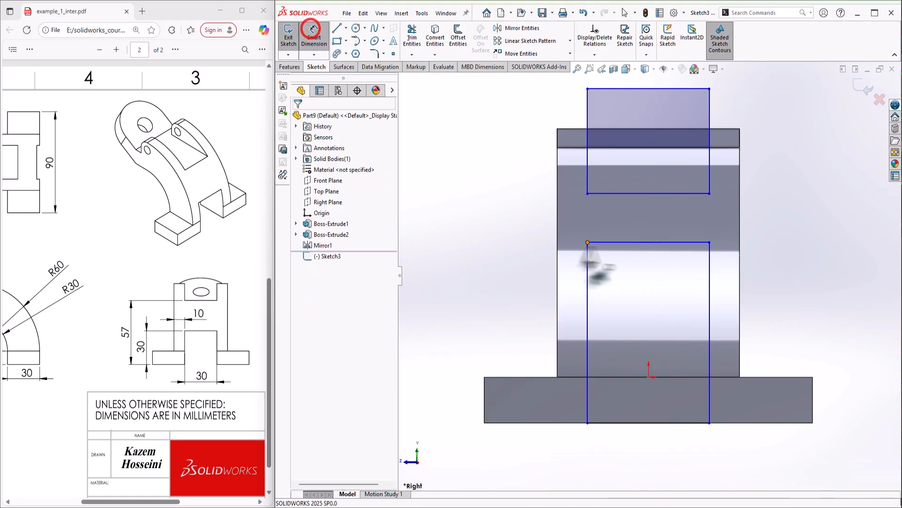
Dimension the lower rectangle 30 mm wide and 30 mm tall
click(645, 242)
click(643, 270)
text(30)
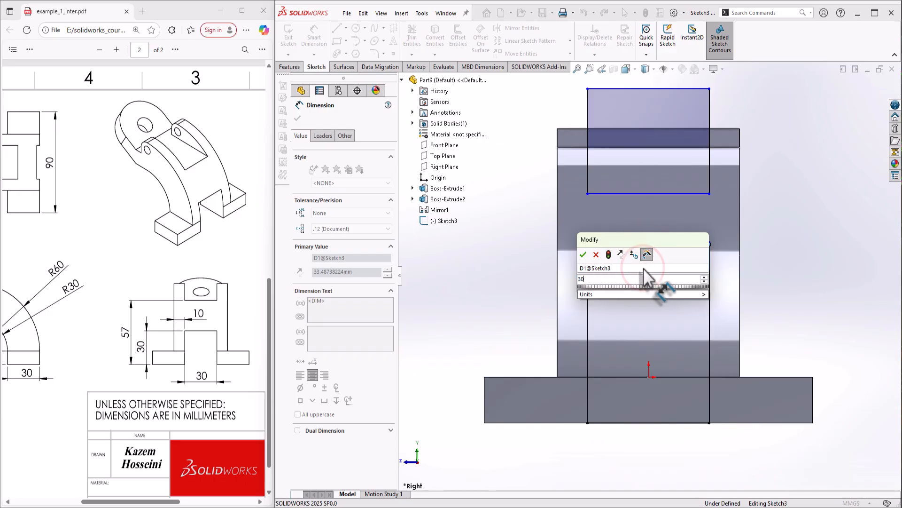
key(Return)
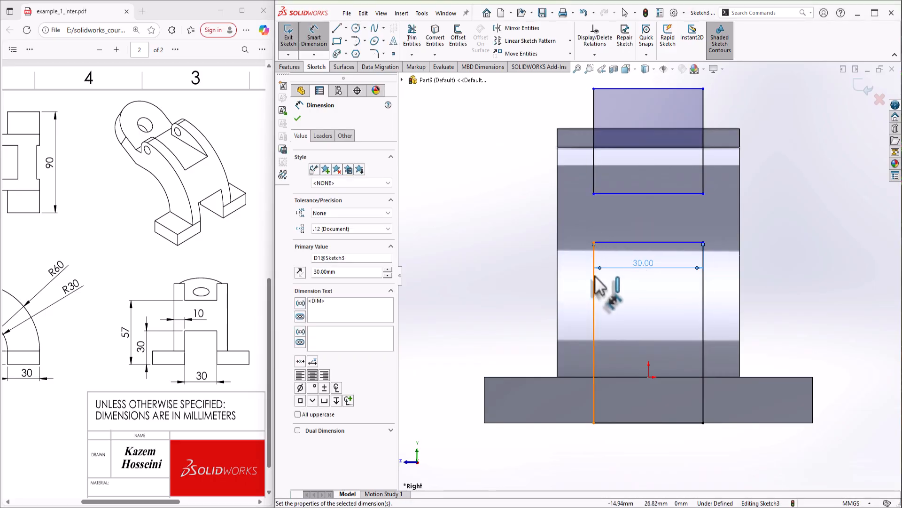
click(593, 298)
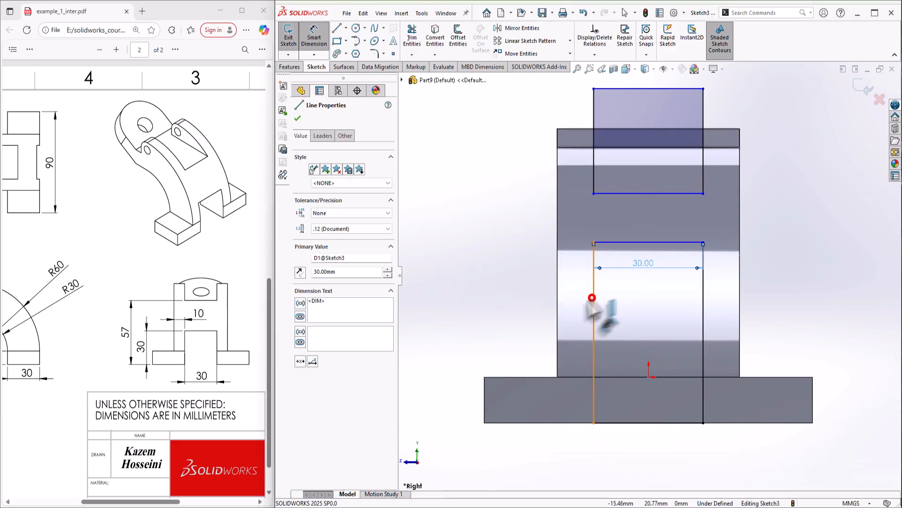
click(585, 307)
text(30)
key(Return)
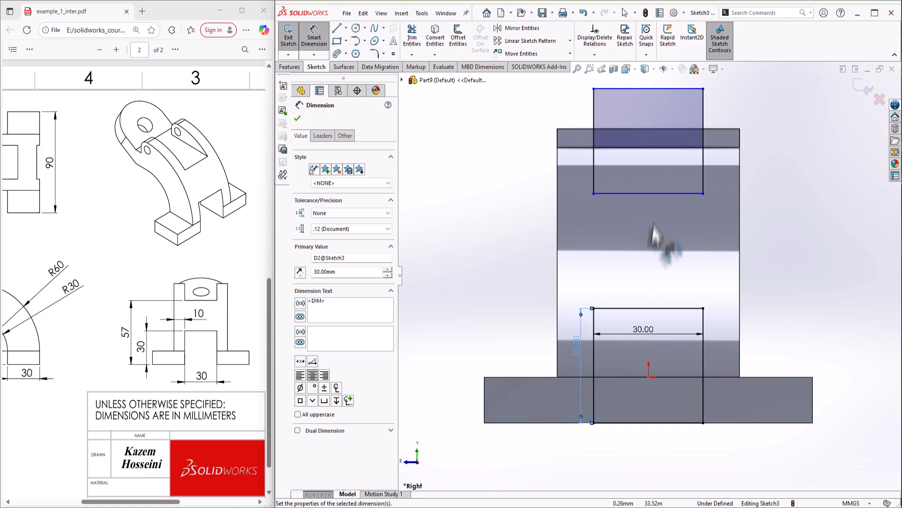
Dimension the upper rectangle's bottom edge 27+30 = 57 mm above the part's base
click(634, 193)
click(614, 423)
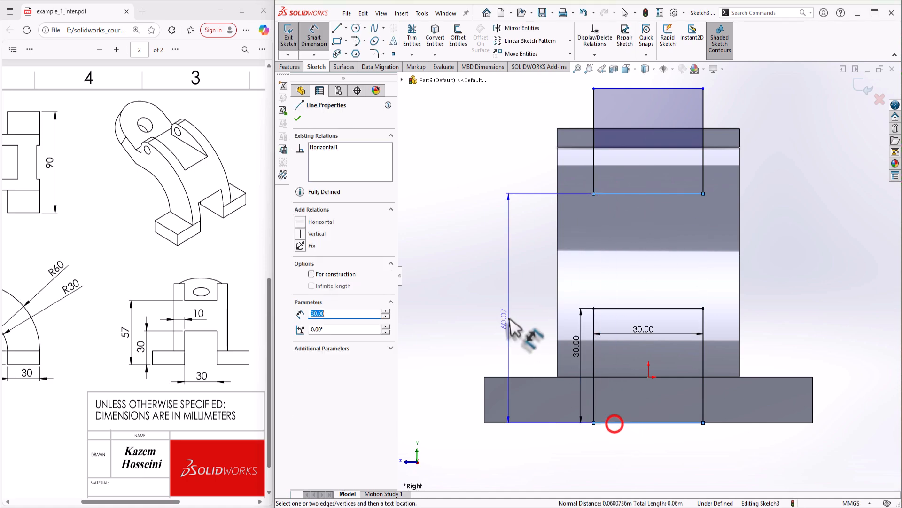
click(510, 325)
text(27)
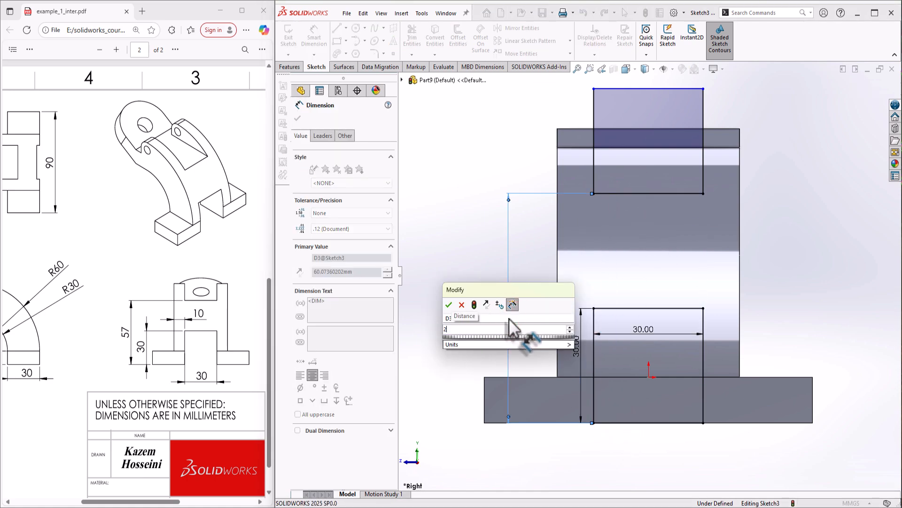
key(Return)
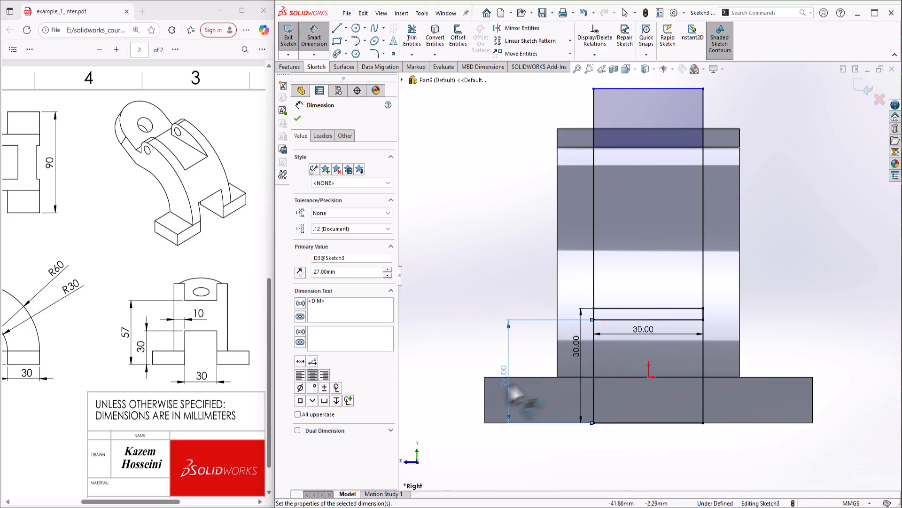
double_click(506, 368)
click(485, 379)
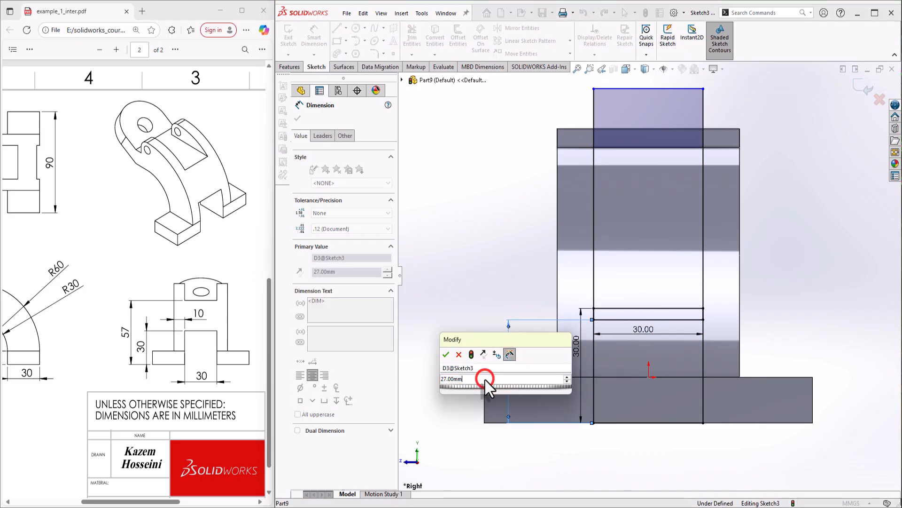
text(+30)
key(Return)
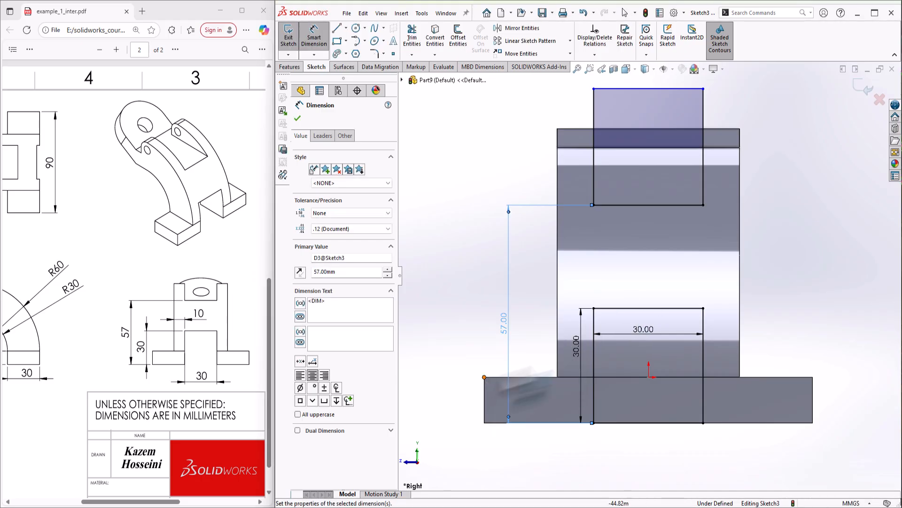
key(Escape)
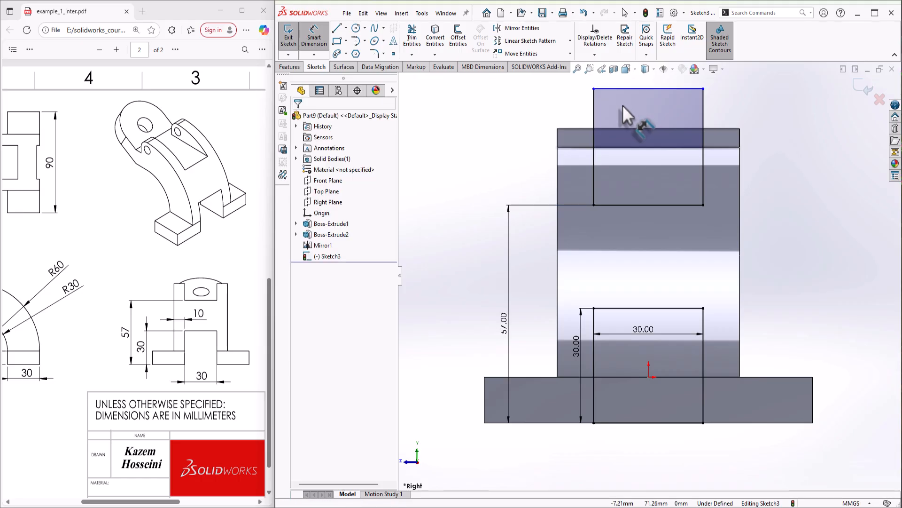
Start an Extruded Cut of Sketch3 with Direction 1 set to Up To Vertex
scroll(648, 273, up, 2)
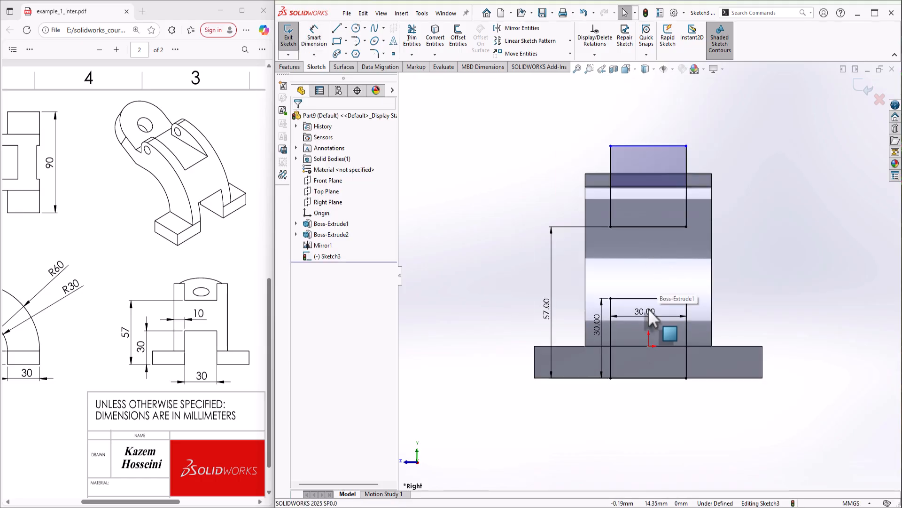
mouse_move(644, 313)
middle_down()
mouse_move(744, 344)
mouse_move(794, 346)
middle_up()
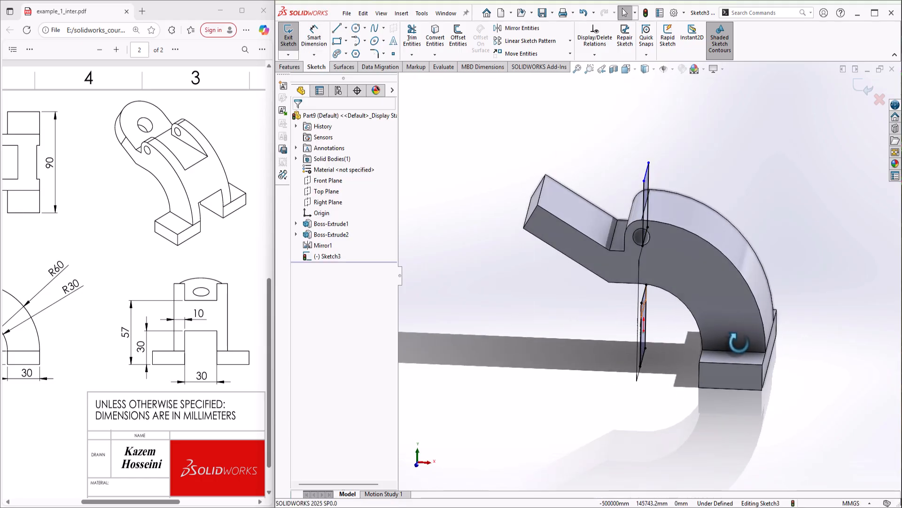
click(290, 67)
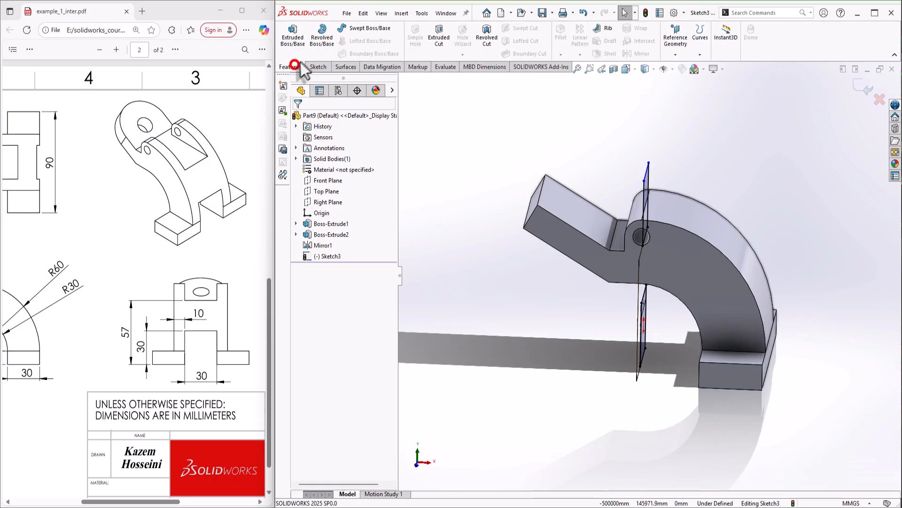
click(444, 38)
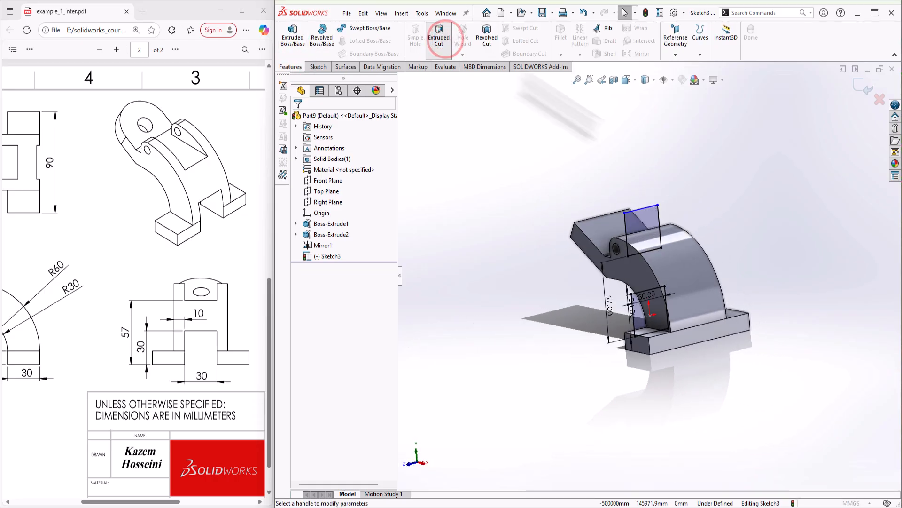
scroll(645, 222, down, 2)
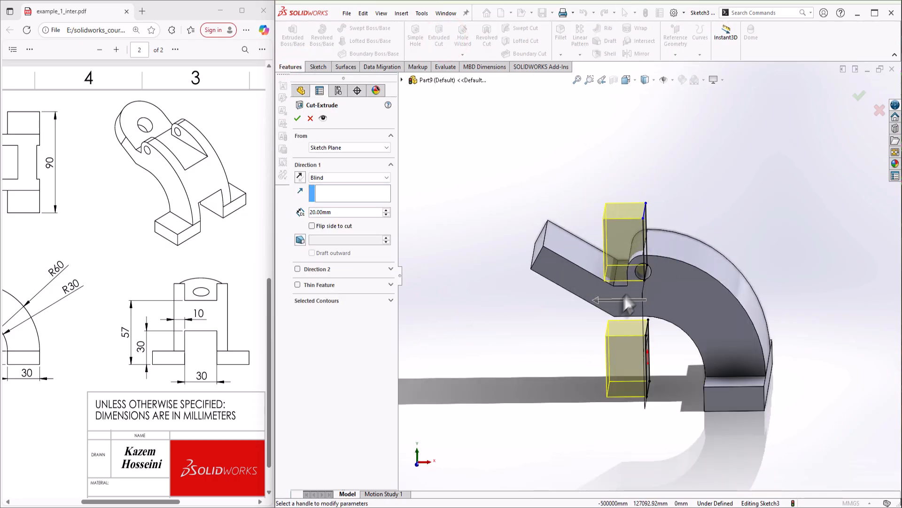
drag(619, 296, 613, 285)
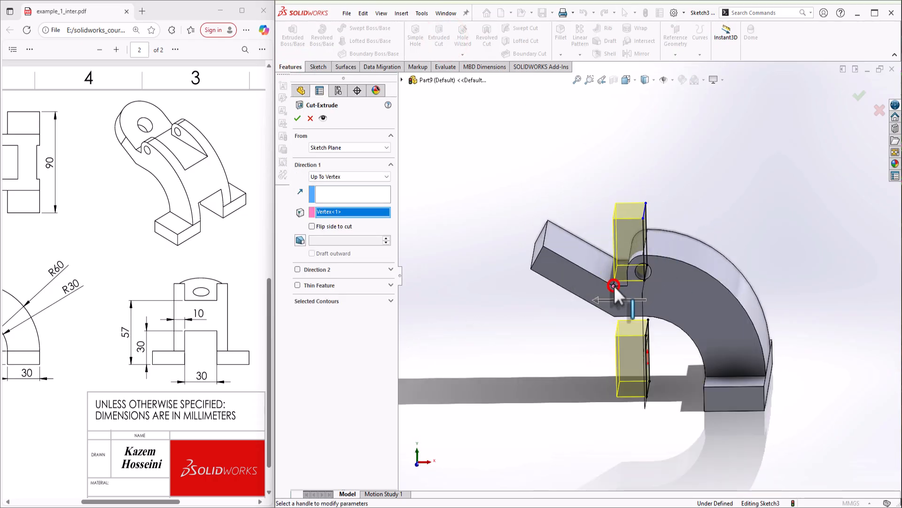
click(335, 175)
click(335, 176)
Add Direction 2 as Through All and confirm Cut-Extrude1
click(297, 270)
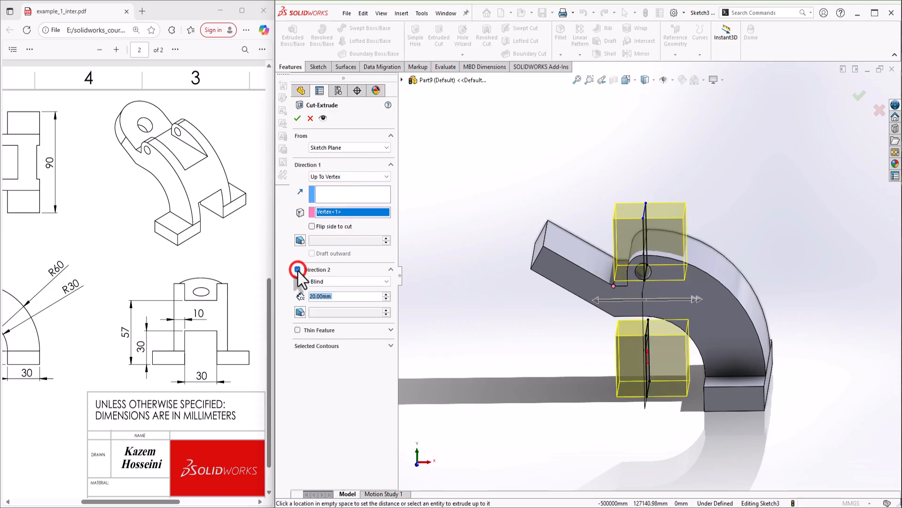
click(352, 281)
click(337, 297)
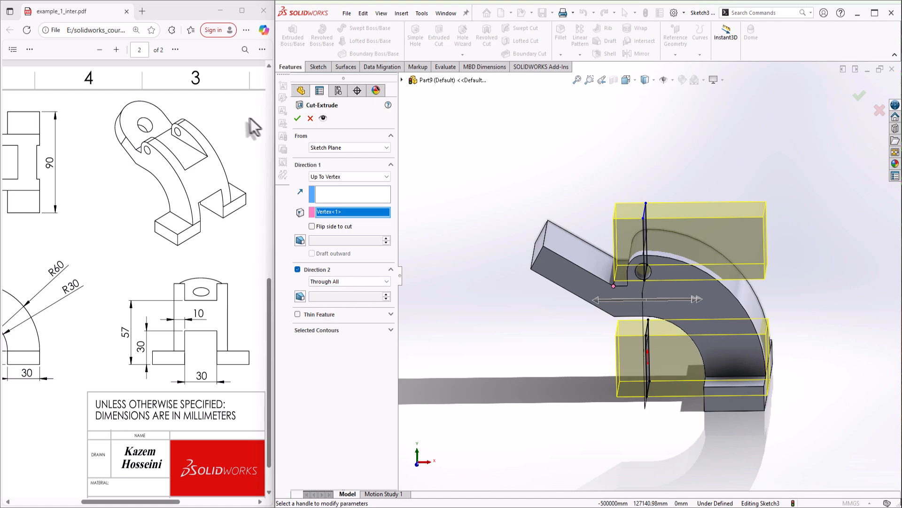
click(293, 117)
middle_drag(814, 443, 742, 380)
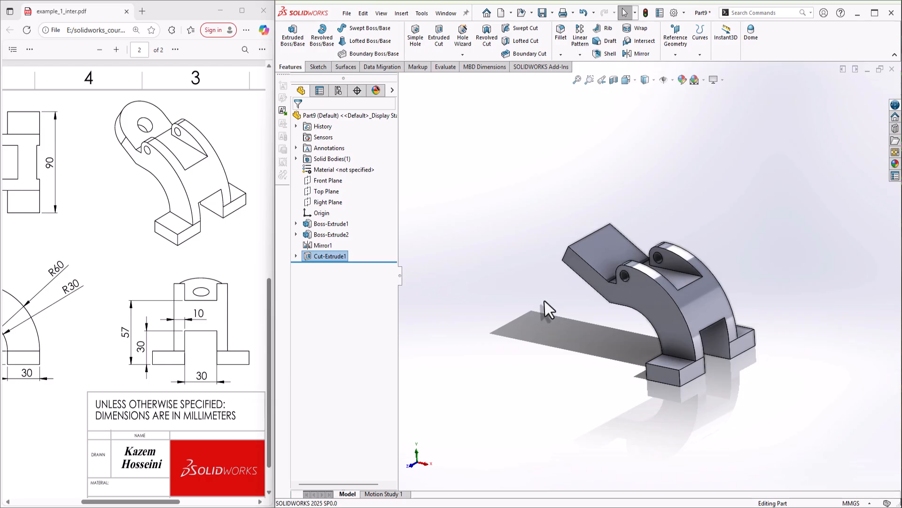
Start a full round fillet and pick the arm's first side face
scroll(576, 243, down, 2)
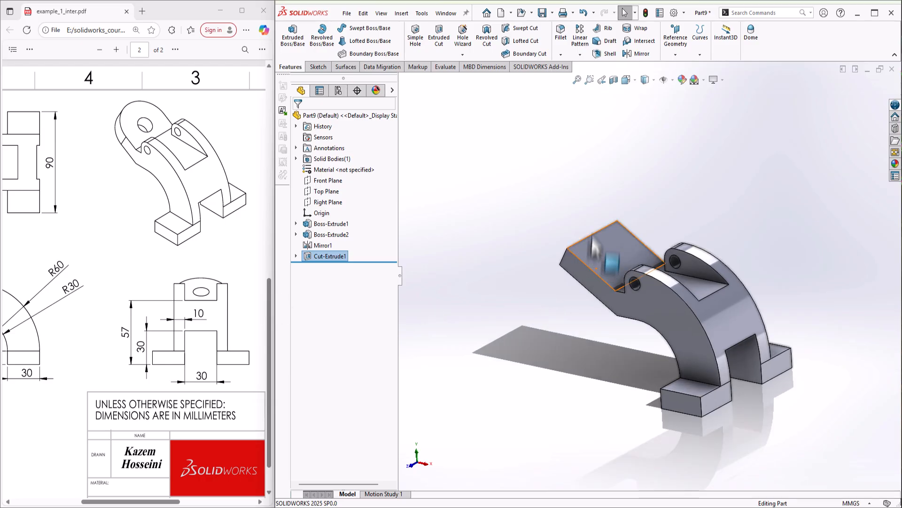
click(603, 242)
click(561, 55)
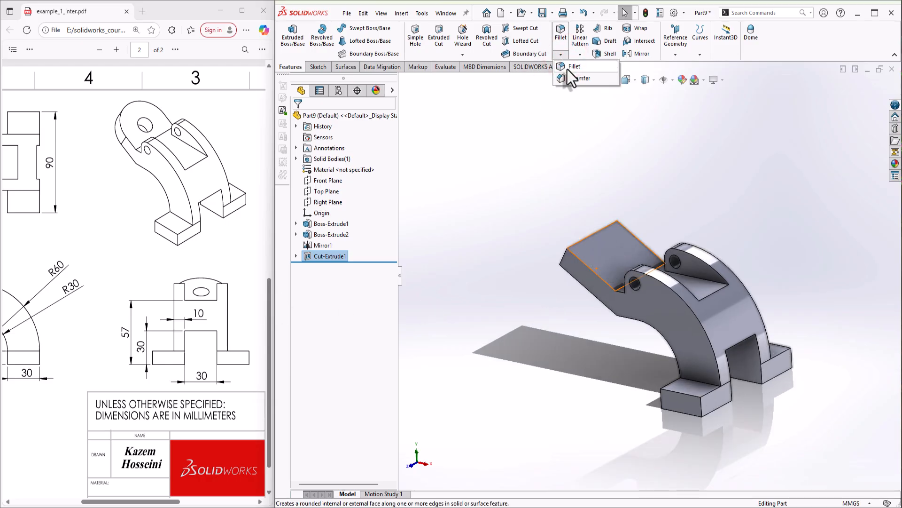
click(568, 69)
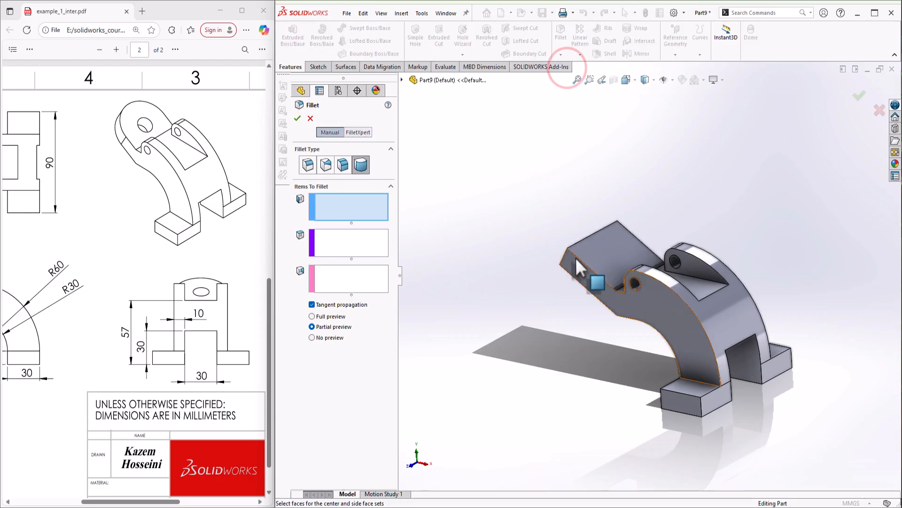
click(589, 274)
click(590, 253)
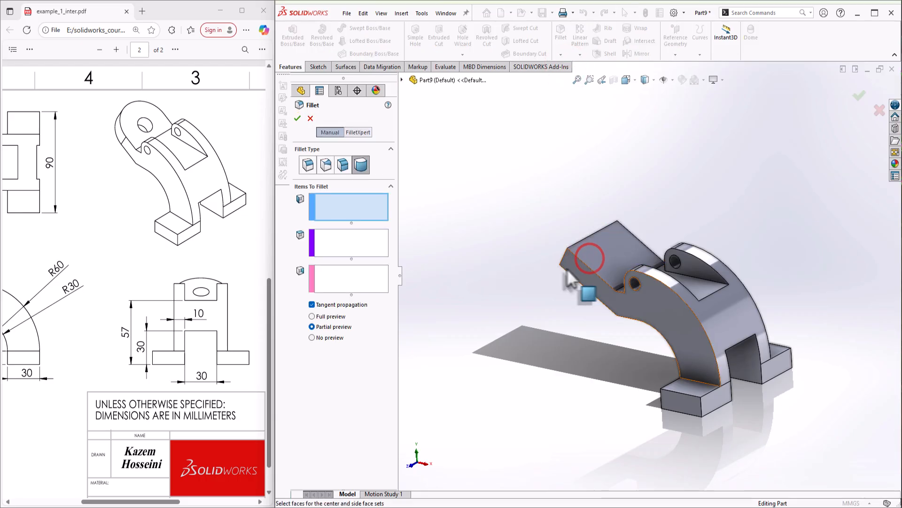
click(570, 268)
Pick the arm's end face as center and the opposite side face, then accept Fillet1
middle_drag(595, 271, 695, 301)
click(346, 243)
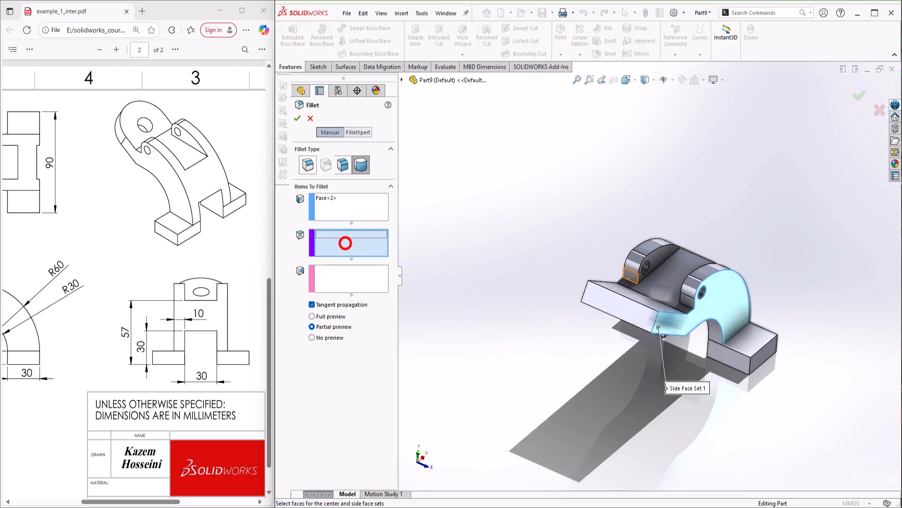
click(636, 311)
middle_drag(637, 311, 723, 366)
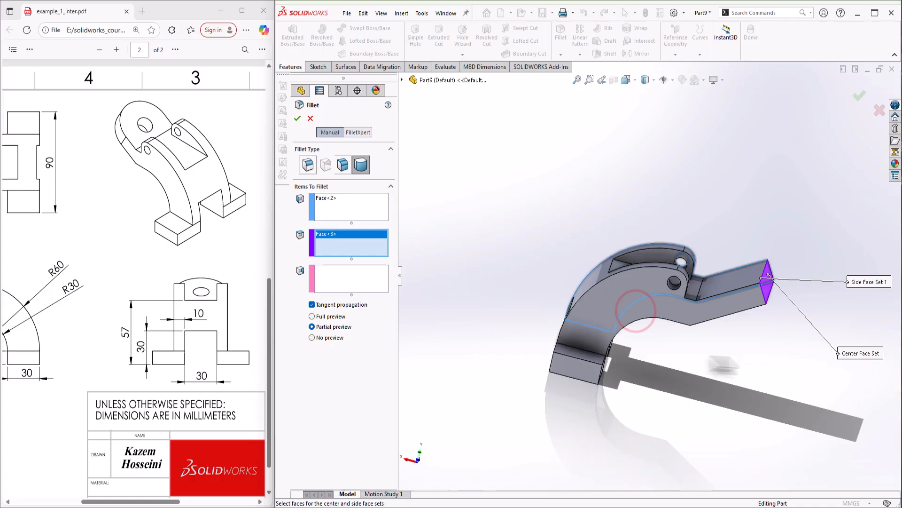
click(342, 276)
click(716, 301)
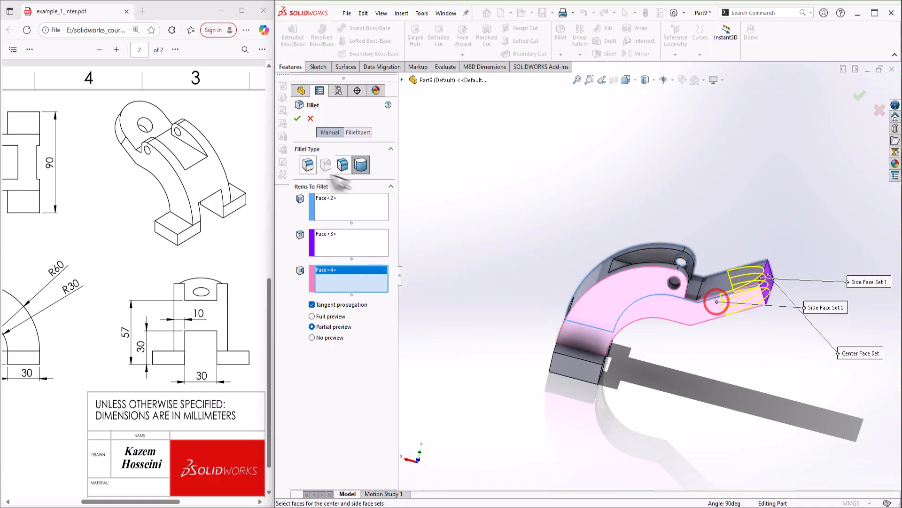
click(301, 121)
scroll(611, 245, up, 1)
middle_drag(774, 301, 574, 266)
scroll(700, 280, down, 1)
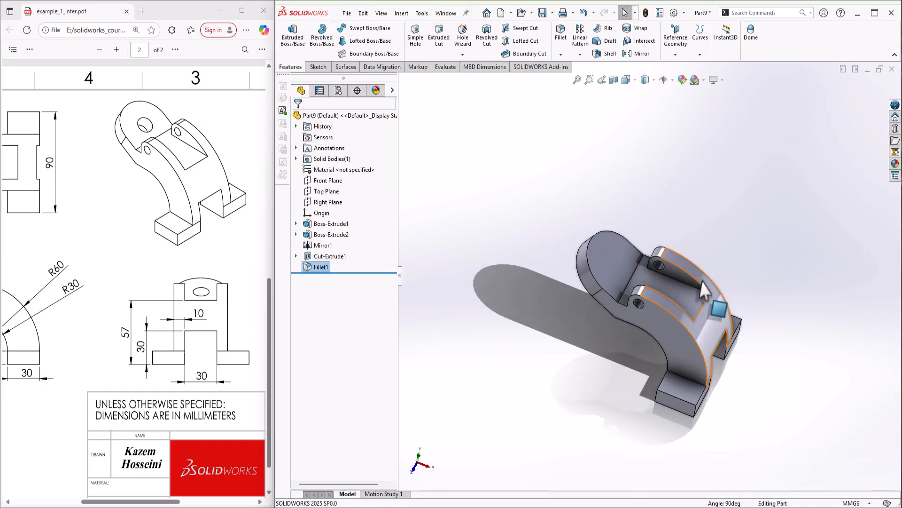
middle_drag(704, 290, 625, 201)
Create Sketch4 on the rounded end face with a point at the arc's centre, then exit
right_click(582, 271)
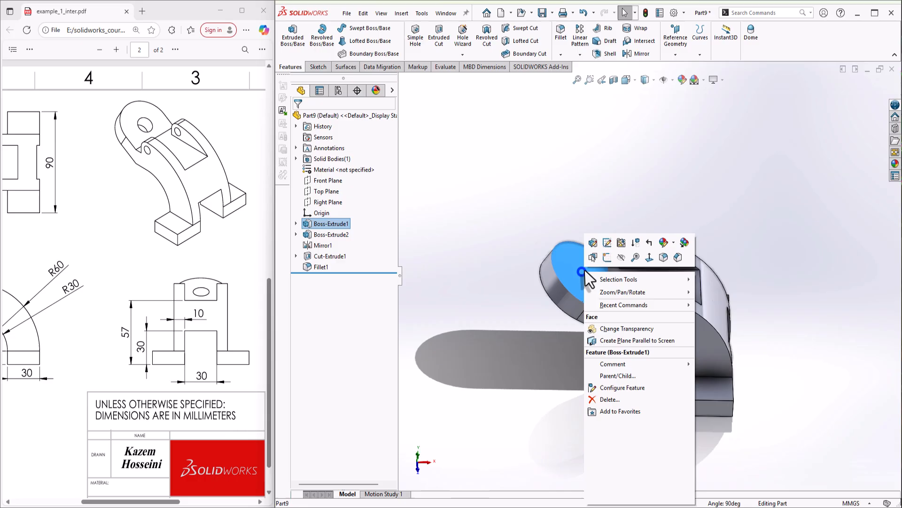
click(607, 257)
click(438, 129)
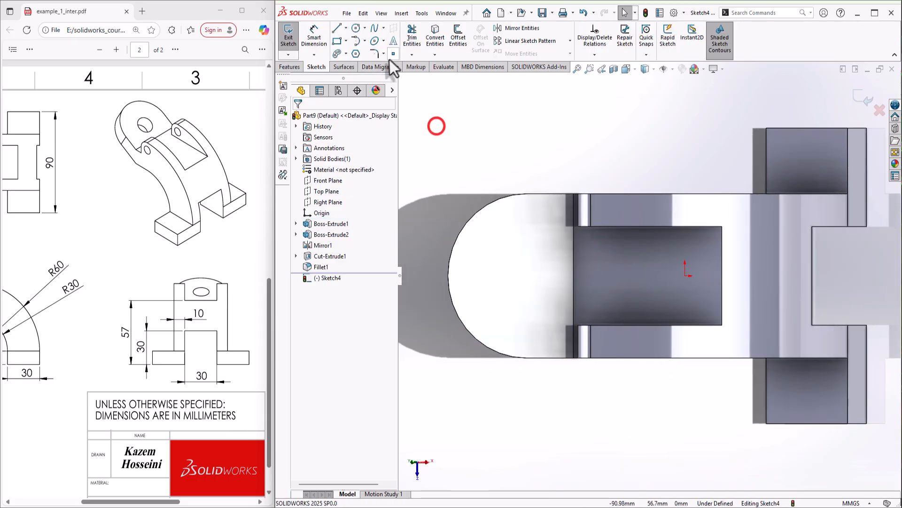
click(393, 54)
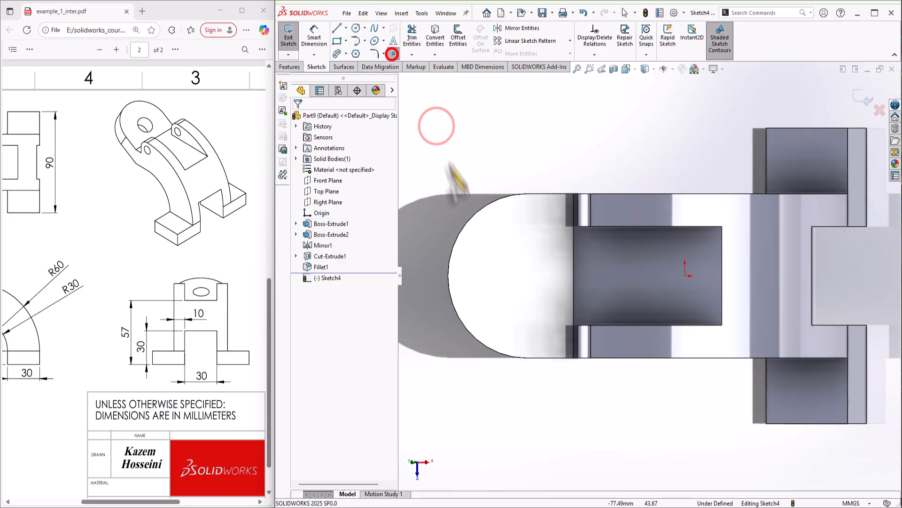
click(527, 276)
right_click(569, 288)
click(599, 296)
middle_drag(614, 306, 630, 293)
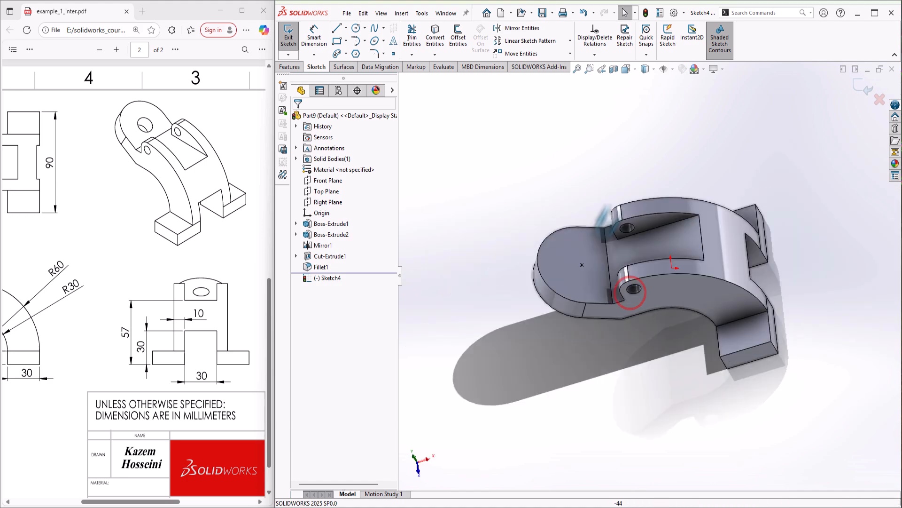
middle_drag(604, 217, 757, 230)
click(864, 89)
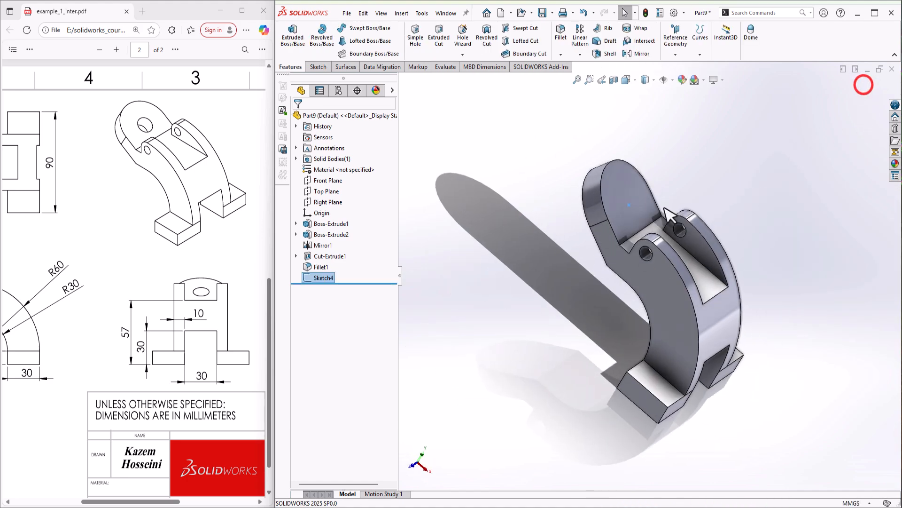
Add a 16 mm diameter, 20 mm deep blind simple hole on the rounded end face
click(416, 41)
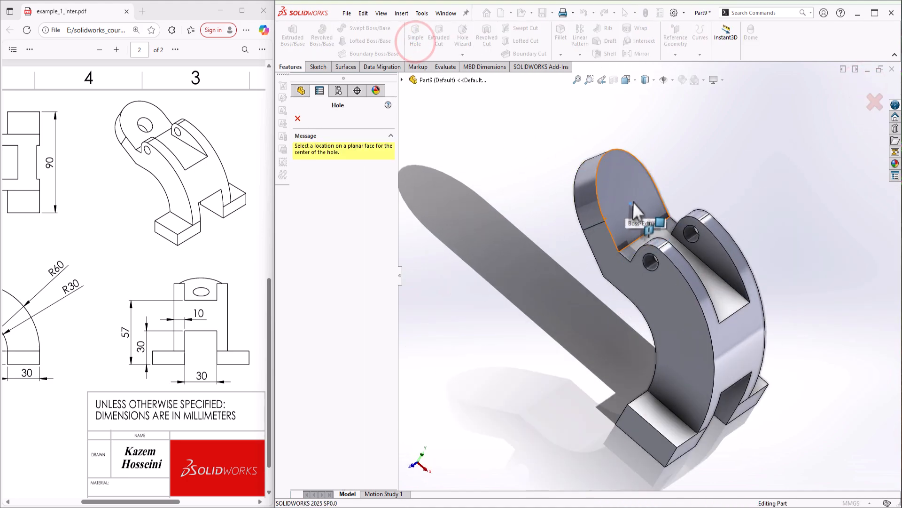
click(630, 204)
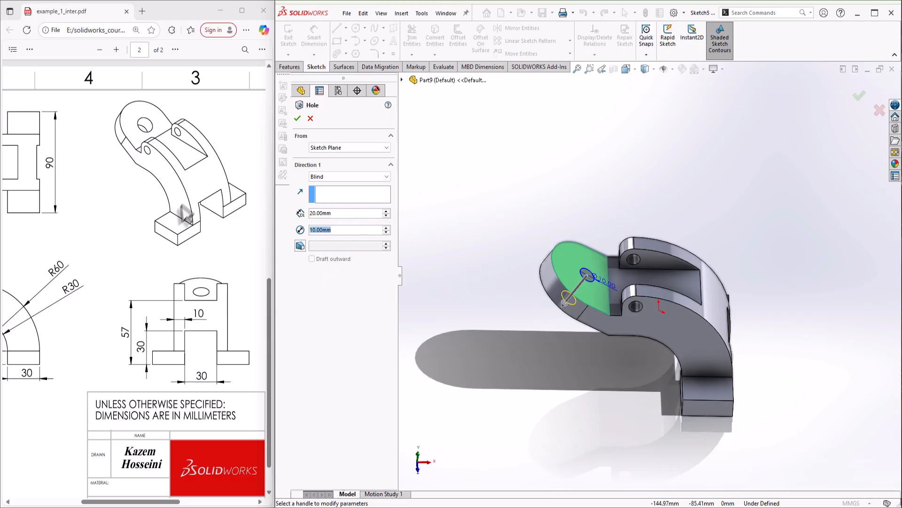
drag(135, 502, 86, 502)
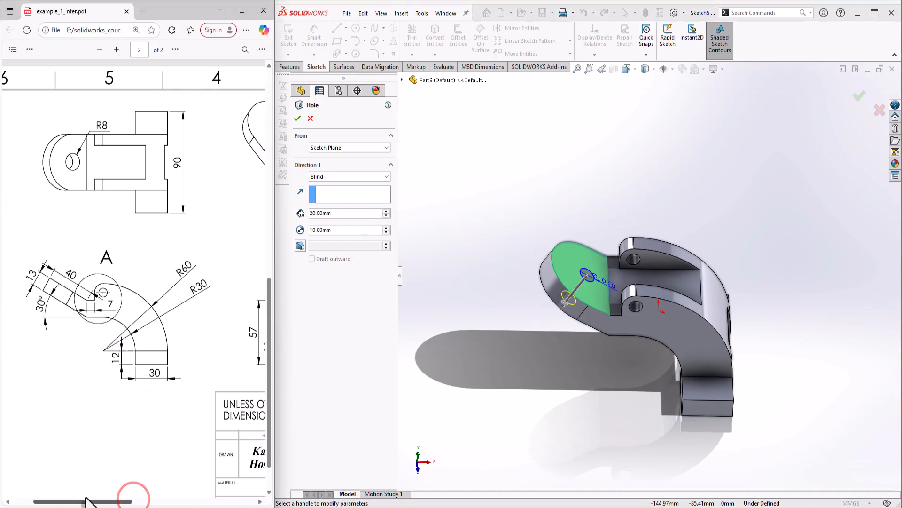
click(334, 230)
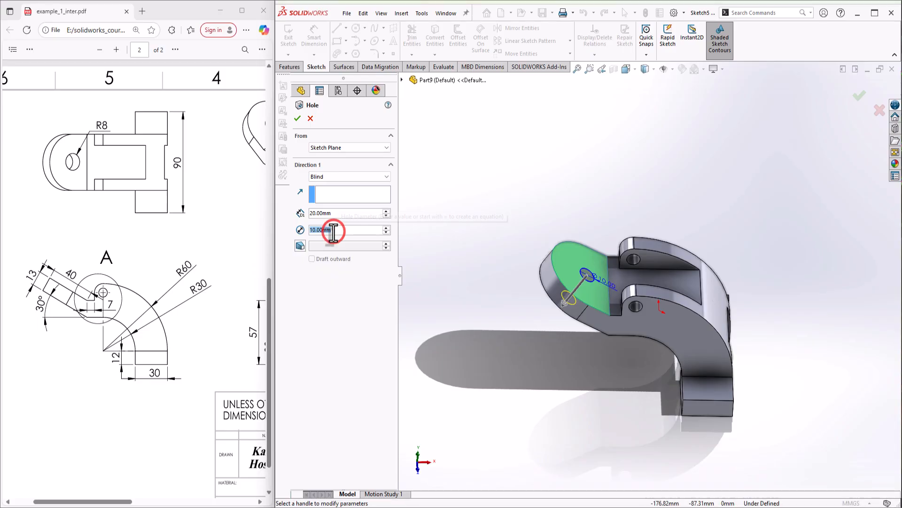
text(16)
key(Return)
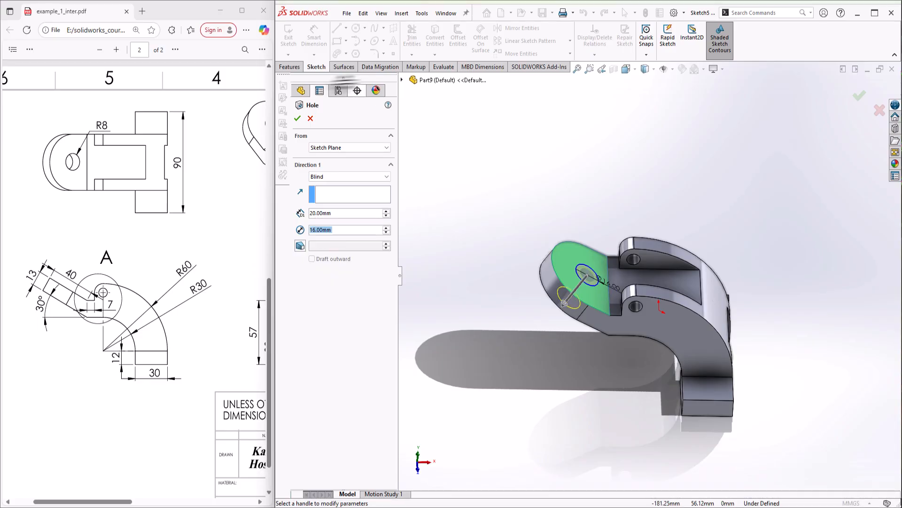
click(297, 116)
middle_drag(766, 309, 706, 321)
scroll(700, 321, down, 2)
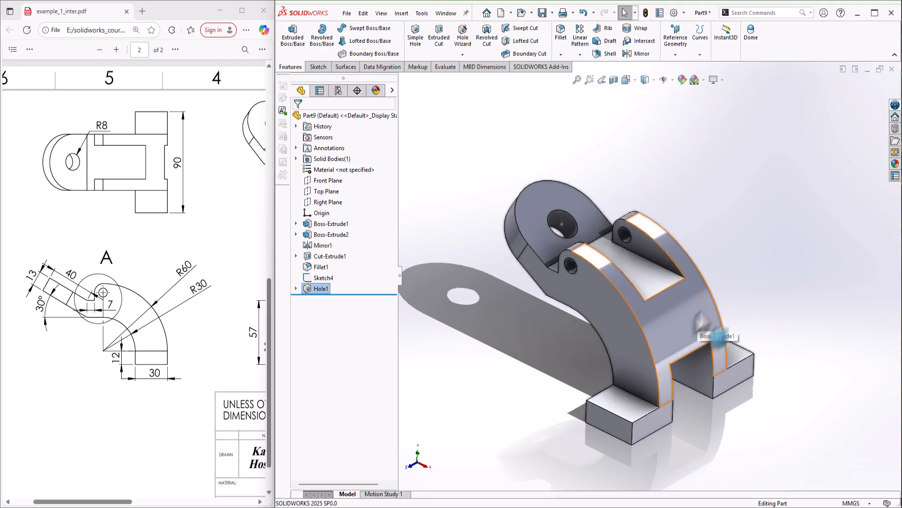
click(756, 235)
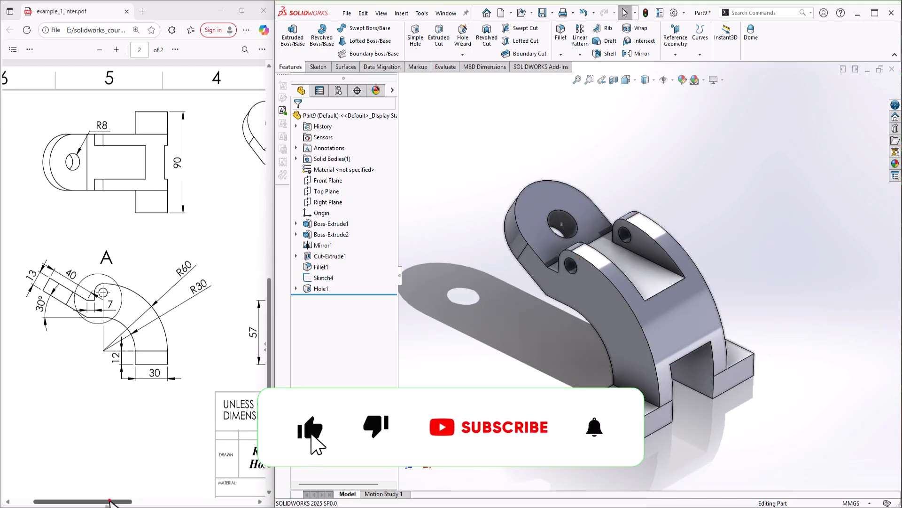
drag(110, 501, 165, 501)
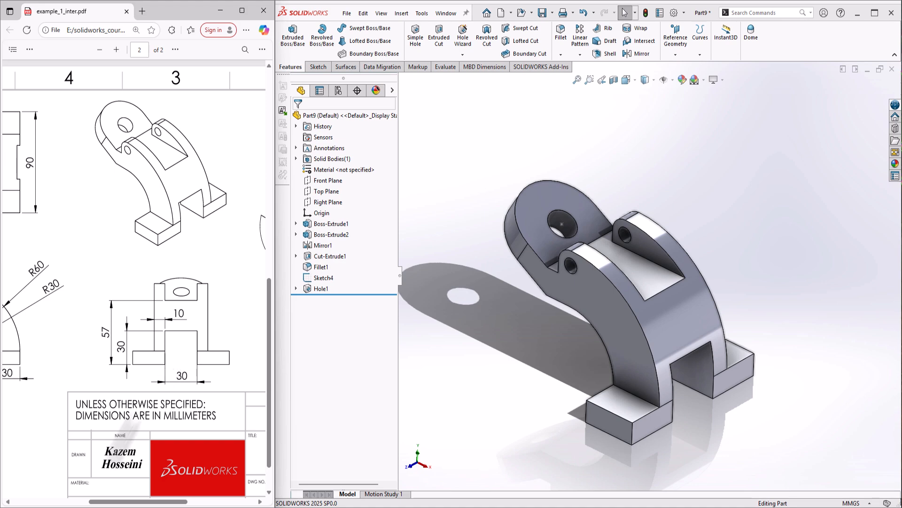
mouse_move(122, 503)
mouse_down()
mouse_move(180, 499)
mouse_move(135, 501)
mouse_up()
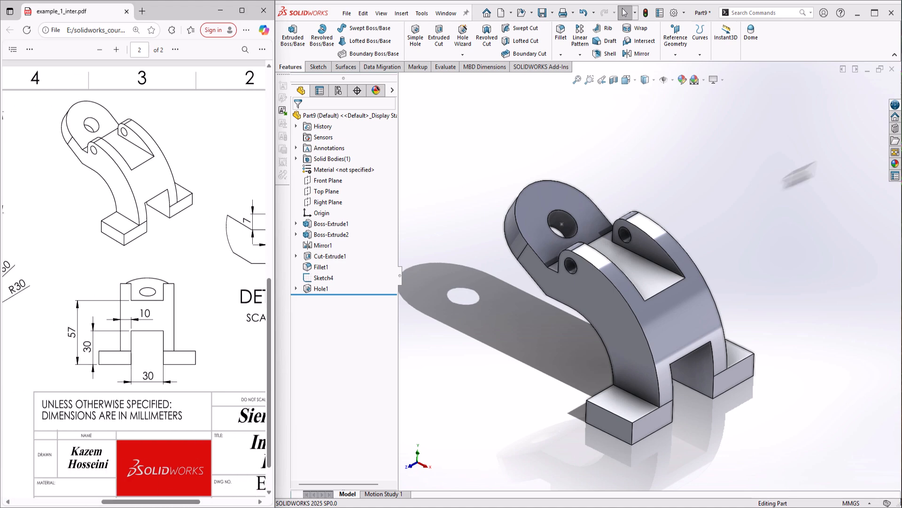
Browse the appearance library to Metal > Steel and drop a steel appearance onto the part
click(895, 165)
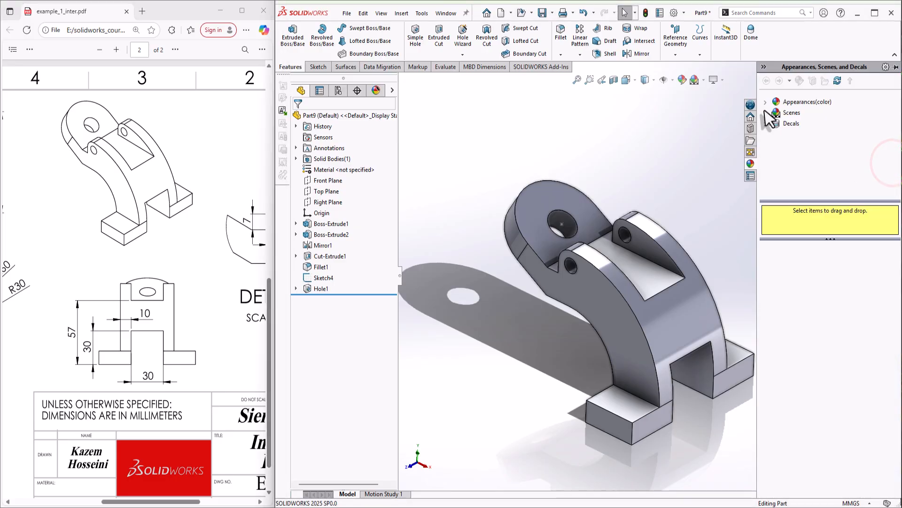
click(765, 108)
click(765, 102)
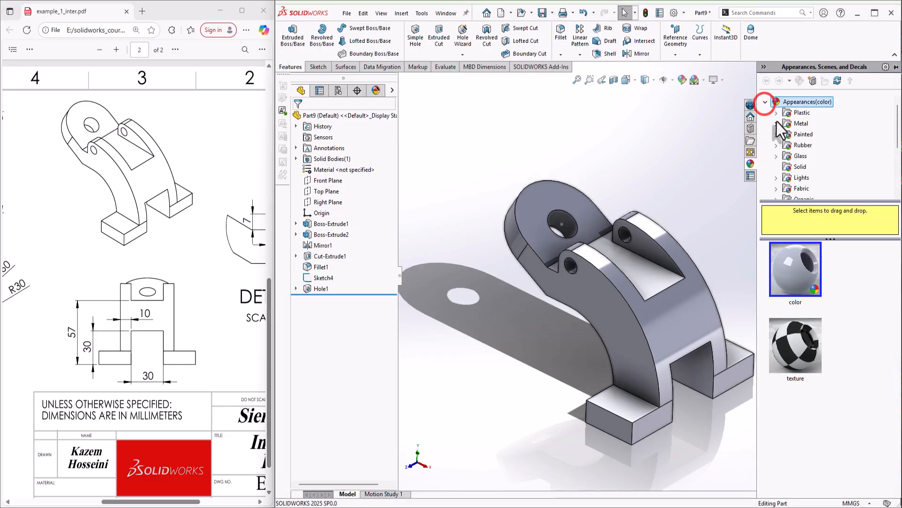
click(777, 113)
click(815, 113)
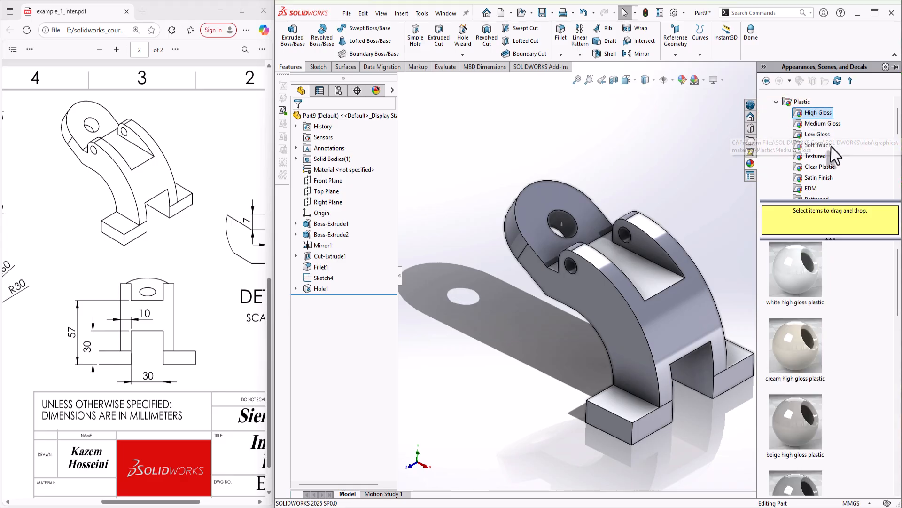
click(777, 101)
click(776, 112)
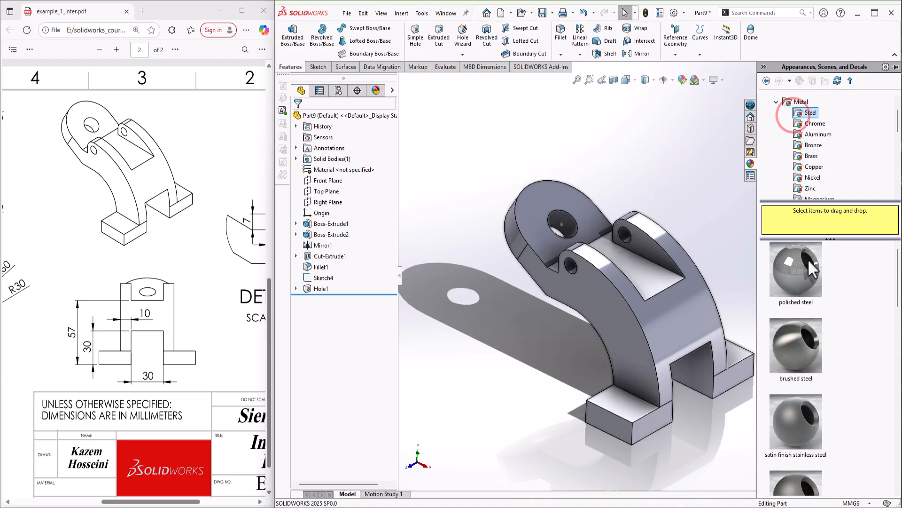
scroll(802, 357, down, 3)
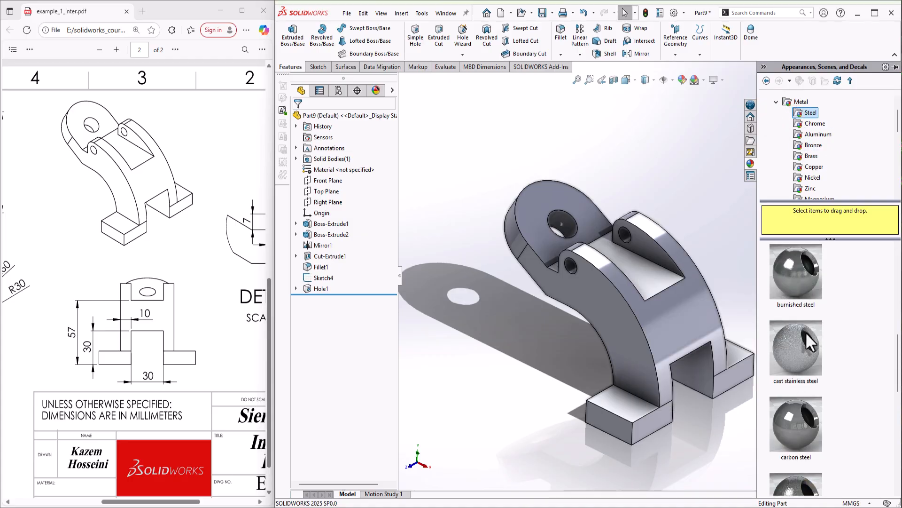
scroll(807, 343, down, 3)
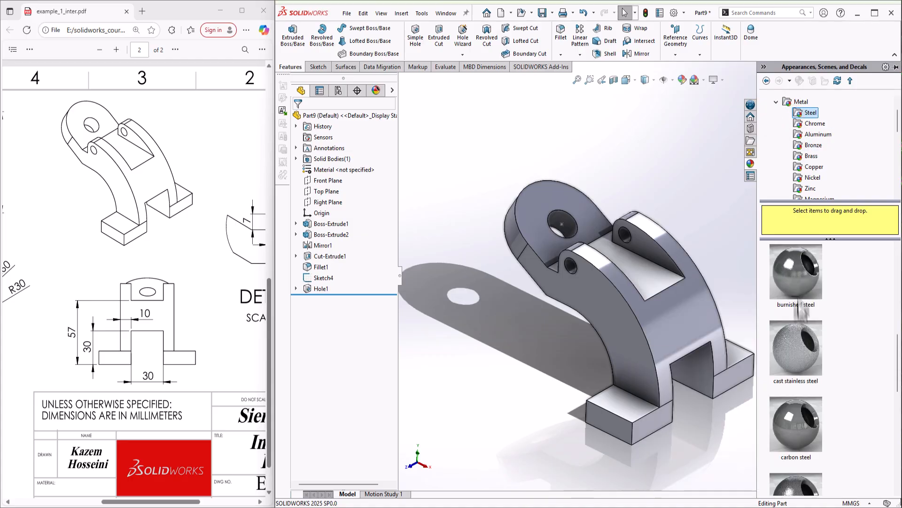
drag(798, 278, 661, 287)
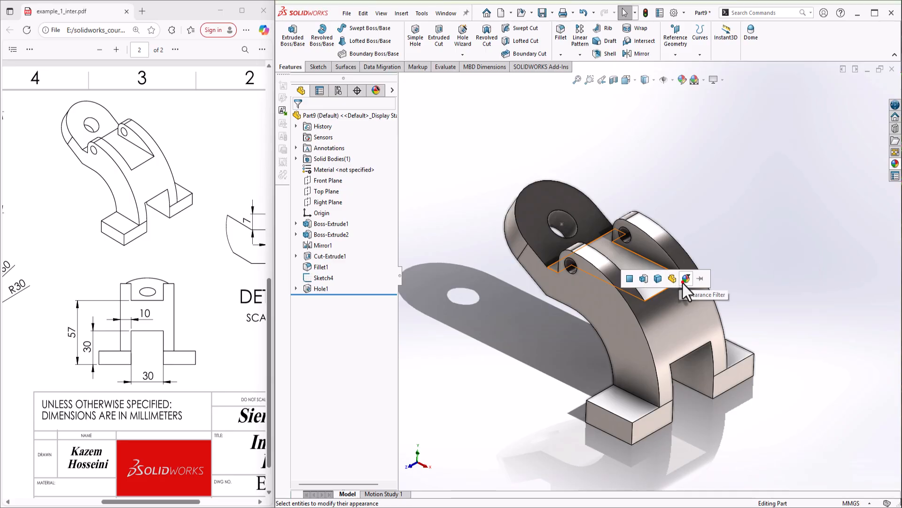
Apply the burnished steel to the whole part and try recolouring it yellow
click(376, 89)
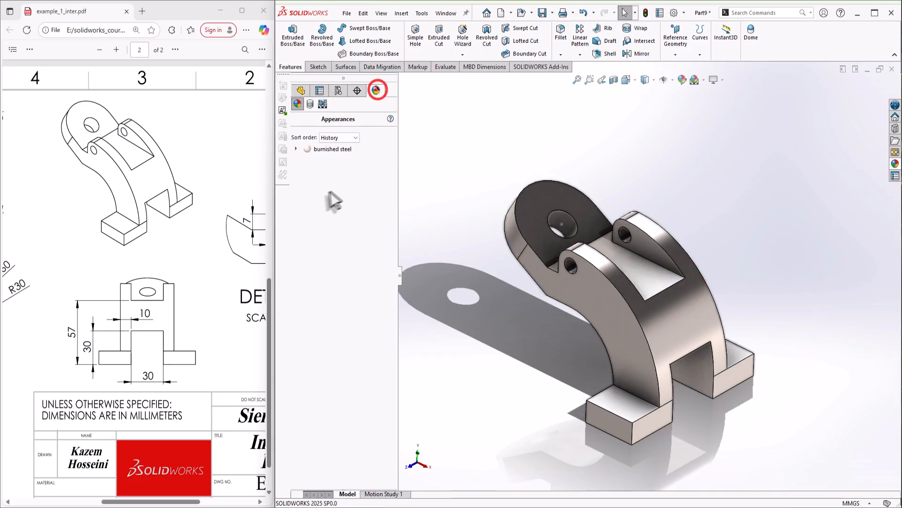
right_click(308, 148)
click(331, 169)
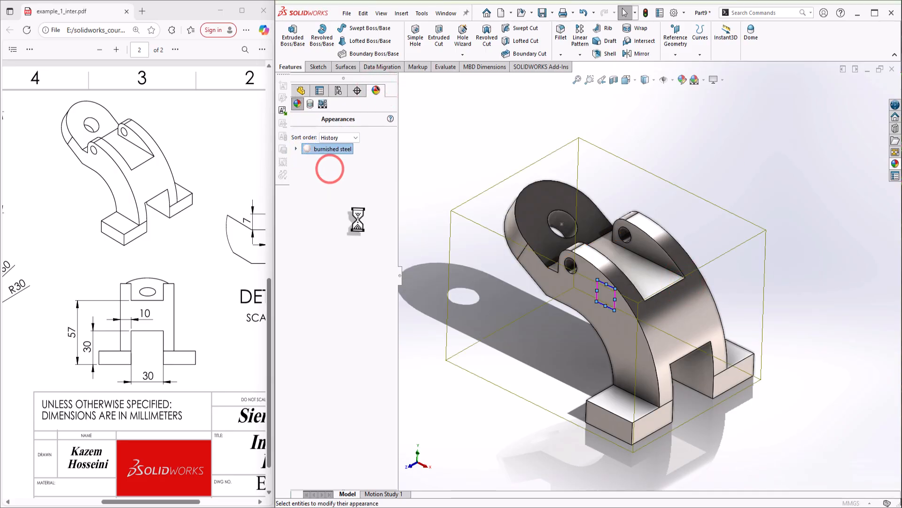
click(334, 332)
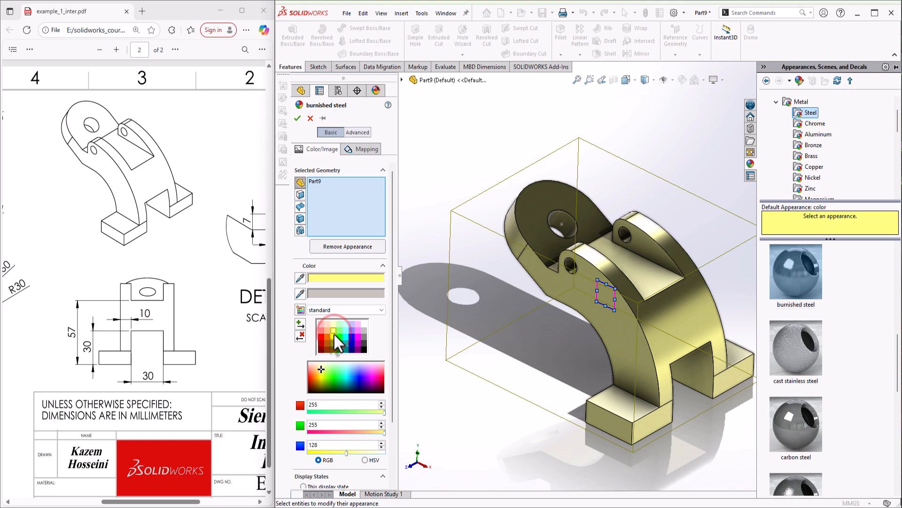
click(334, 338)
scroll(717, 288, down, 1)
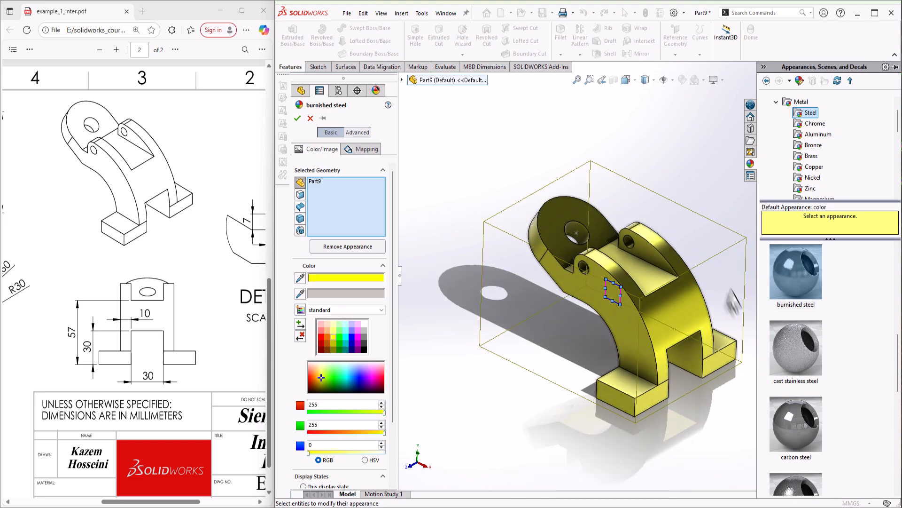
scroll(727, 293, up, 1)
scroll(810, 177, down, 4)
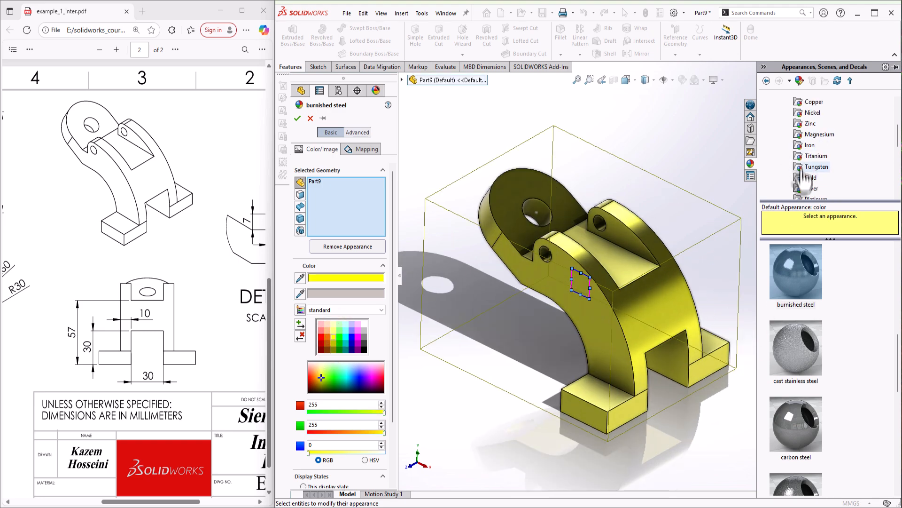
scroll(799, 162, up, 4)
Drop the blue EDM spark erosion plastic appearance onto the part
click(776, 102)
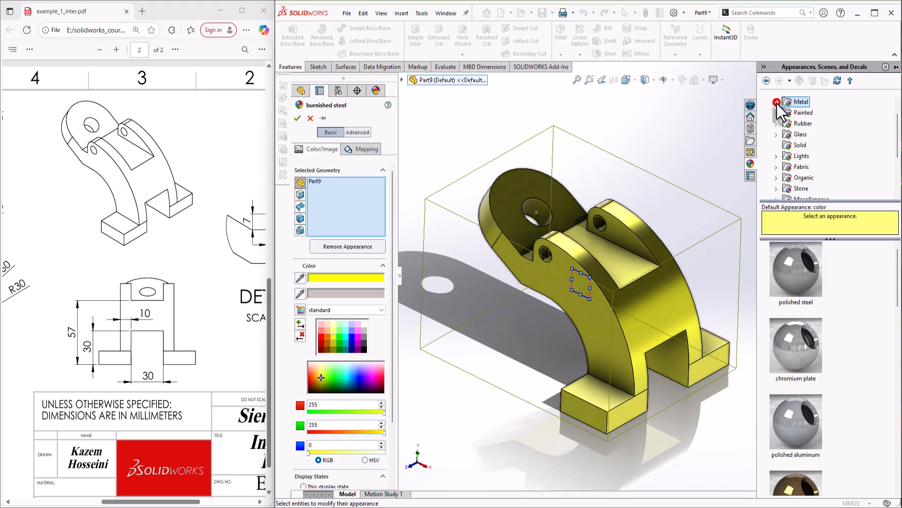
scroll(781, 122, up, 1)
click(776, 113)
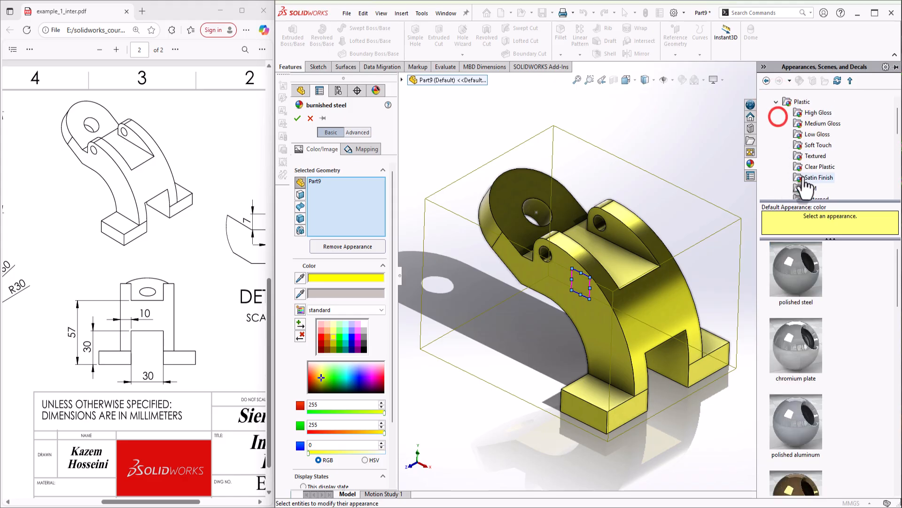
click(810, 188)
drag(821, 345, 810, 346)
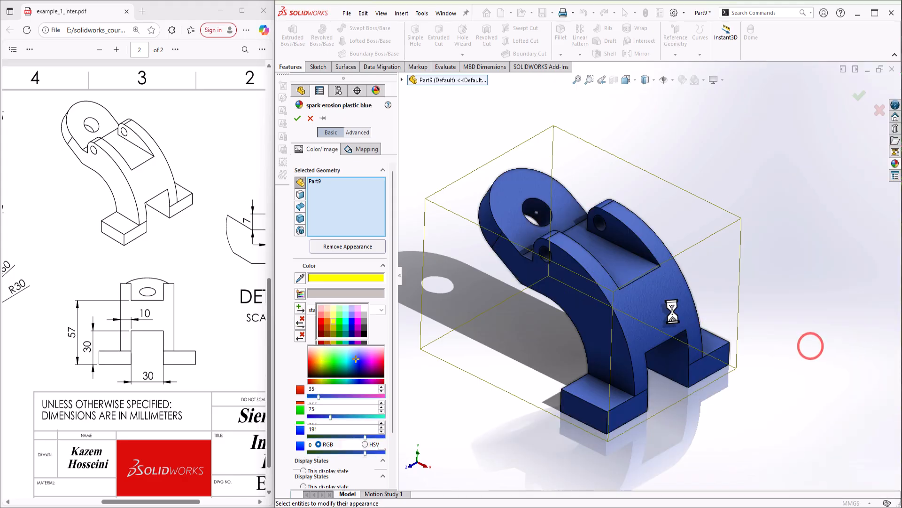
Recolour the plastic appearance to light pink (RGB 255/192/255) and apply it
click(321, 321)
click(359, 321)
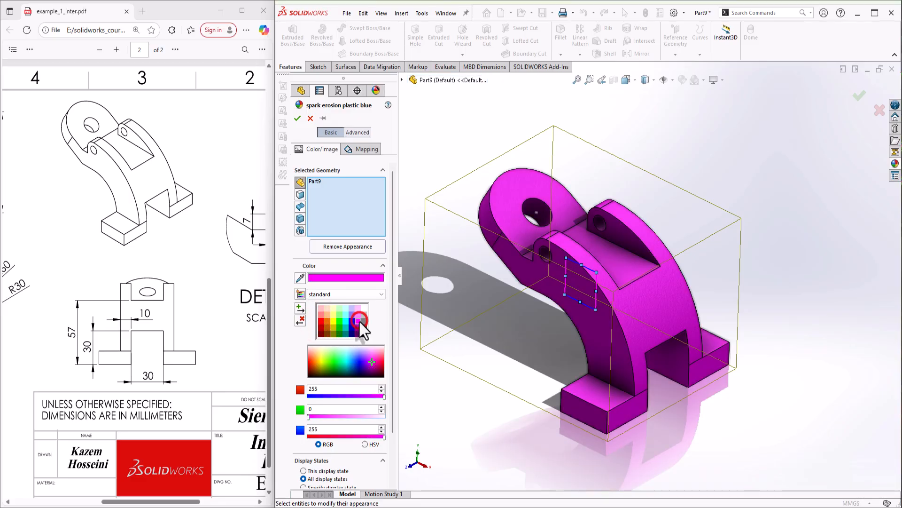
click(357, 315)
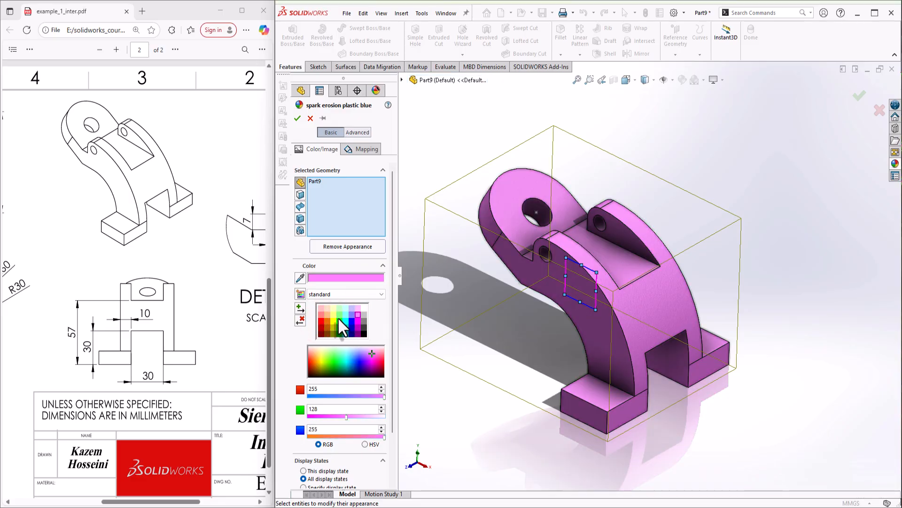
click(338, 317)
click(329, 314)
click(335, 316)
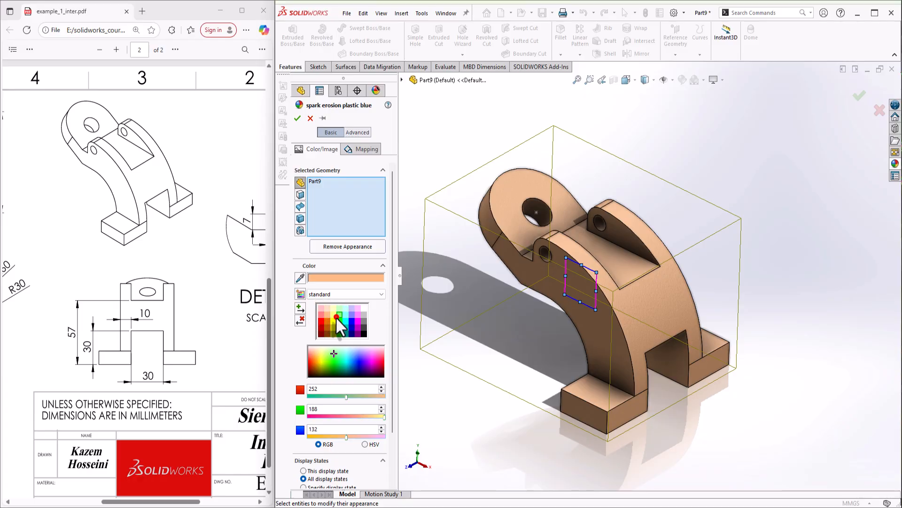
click(334, 313)
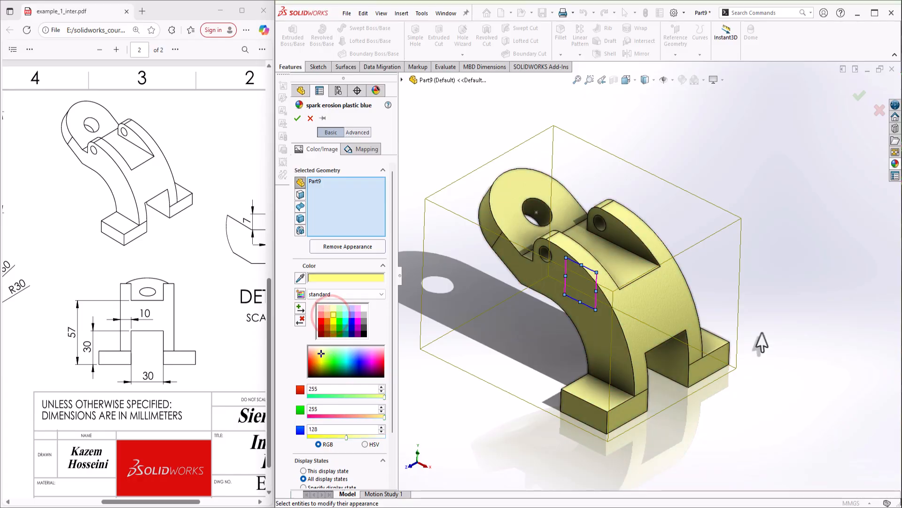
scroll(781, 342, down, 1)
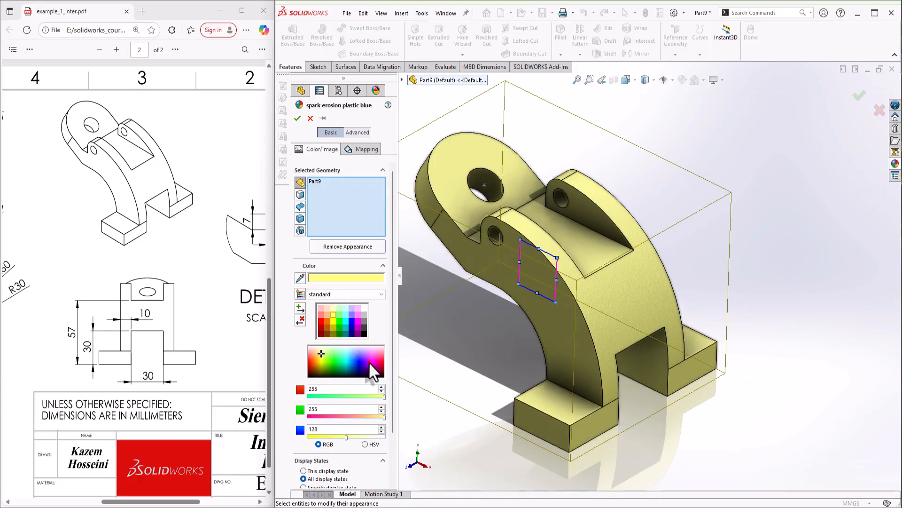
drag(370, 364, 365, 354)
click(357, 308)
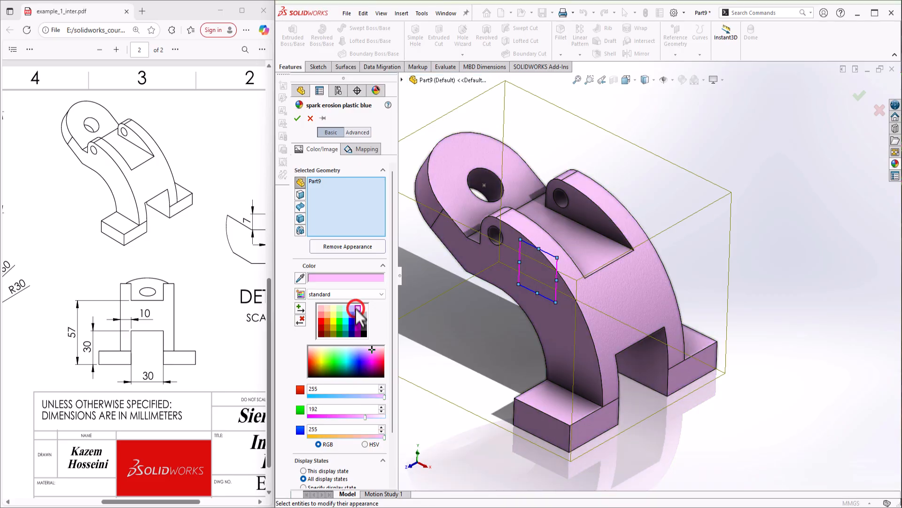
click(297, 118)
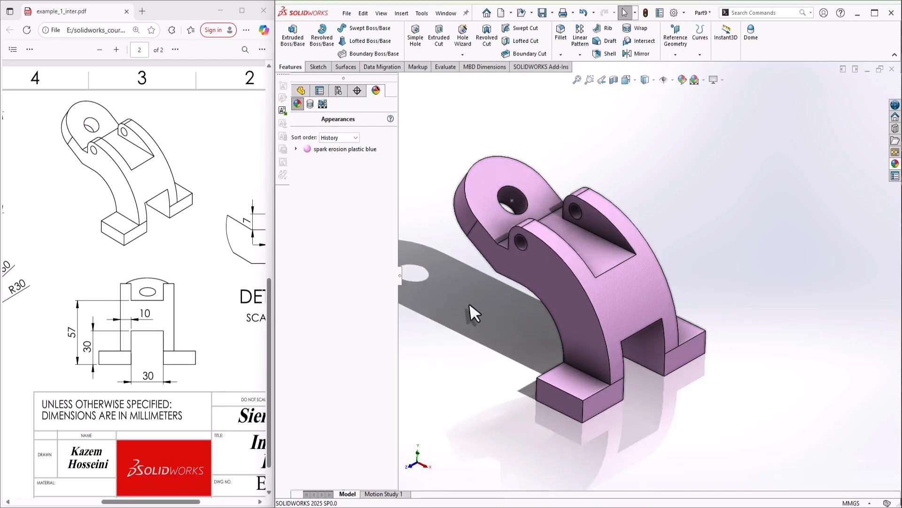
Switch the scene to a Plain White background
click(469, 304)
scroll(547, 291, down, 1)
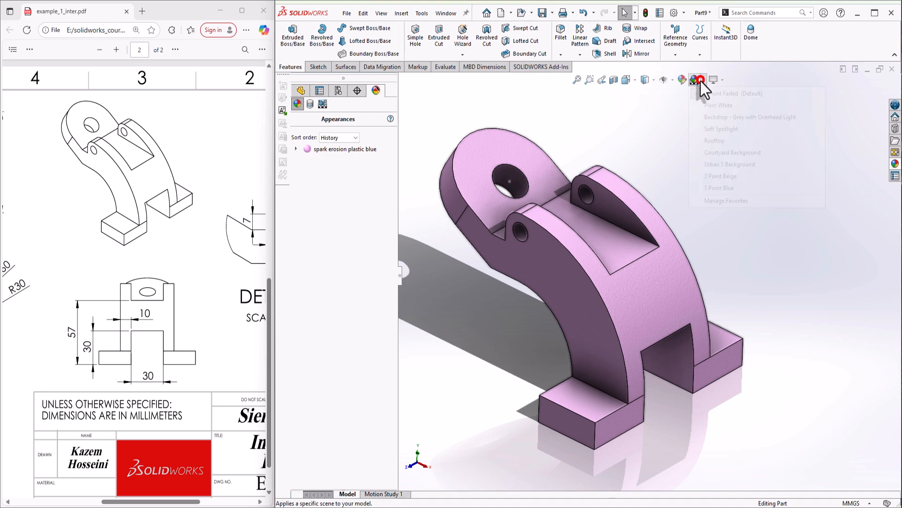
click(718, 105)
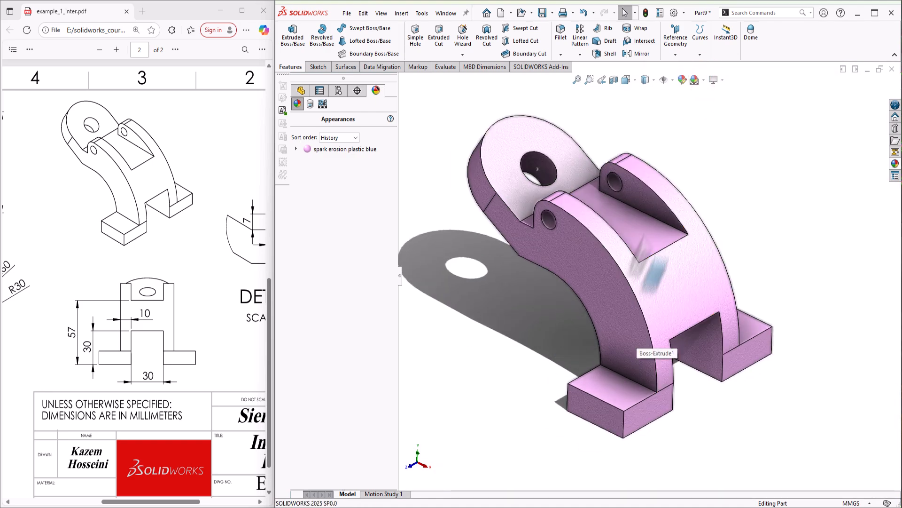
Save the part as example_2.SLDPRT in the solidwork_example folder
click(543, 14)
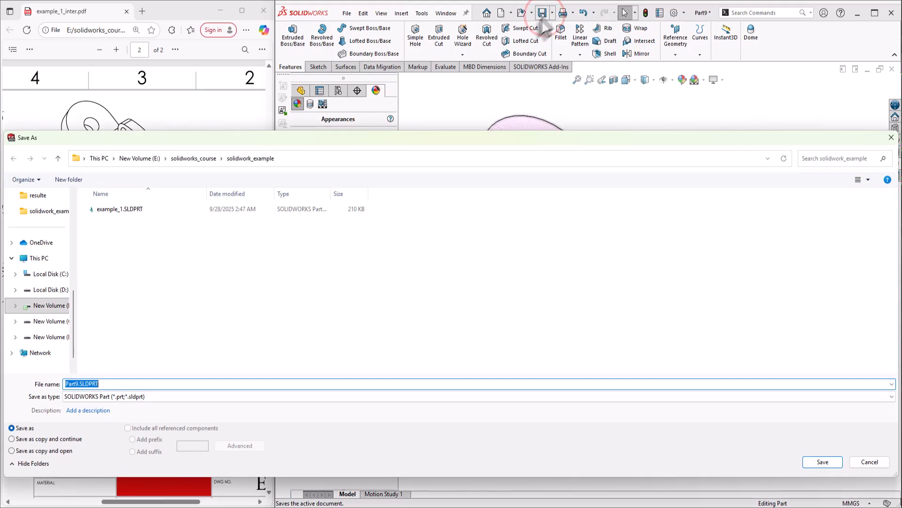
click(141, 209)
double_click(91, 383)
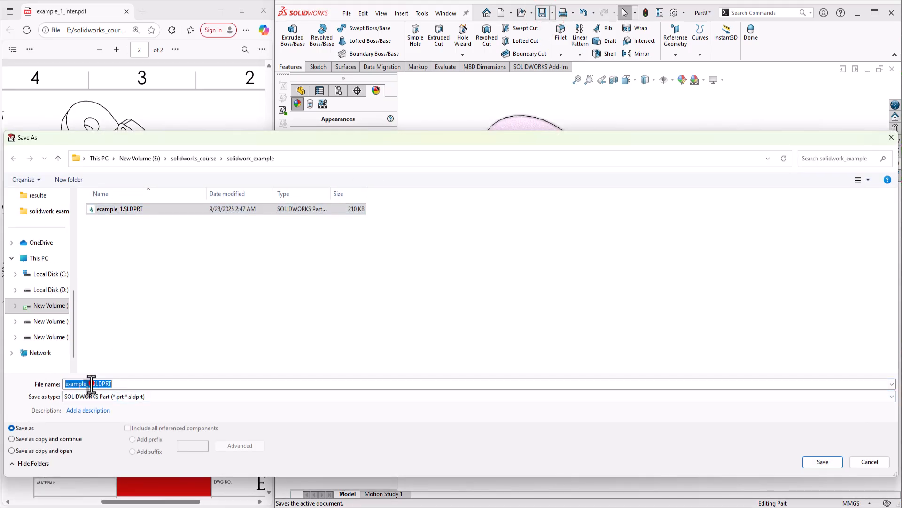
click(91, 383)
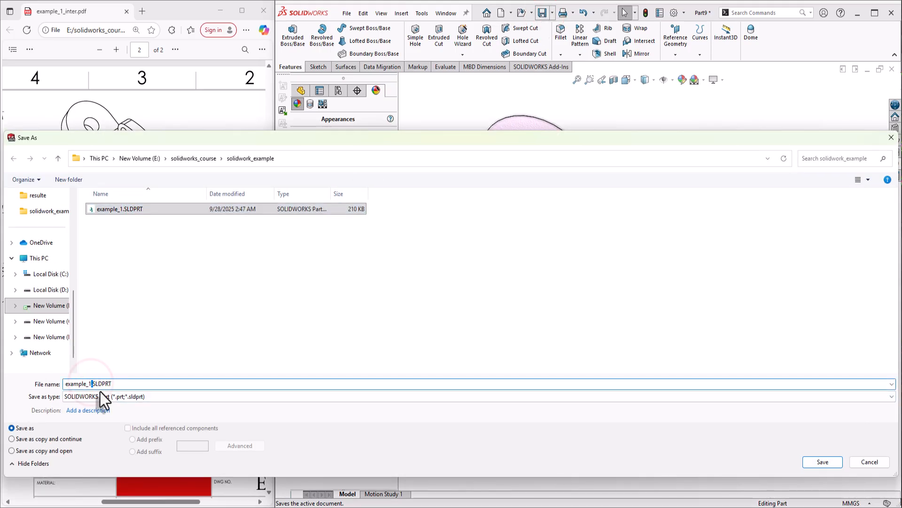
key(BackSpace)
key(BackSpace)
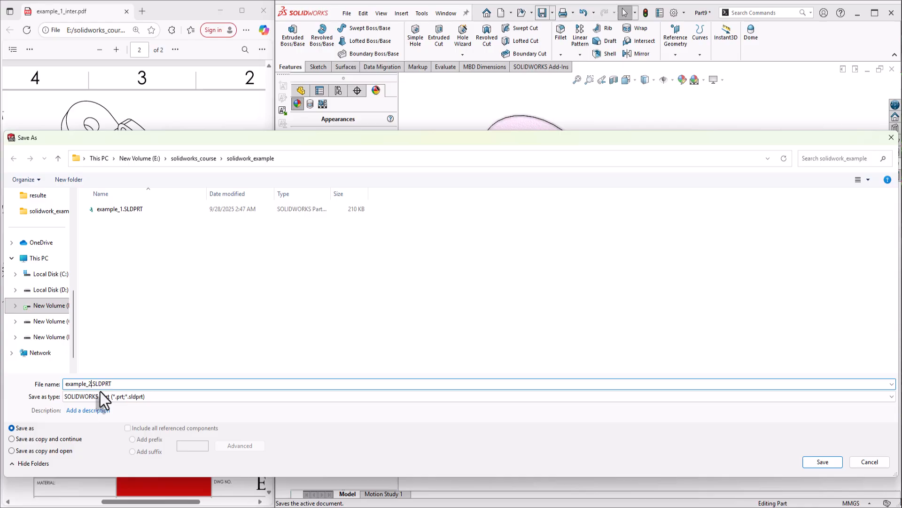
key(Return)
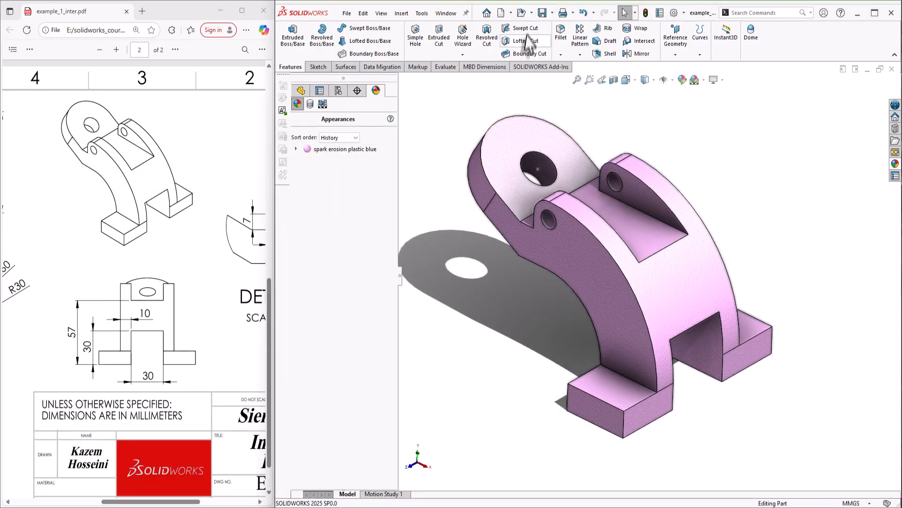
Make a drawing from the part using the a4 landscape sheet format
click(511, 13)
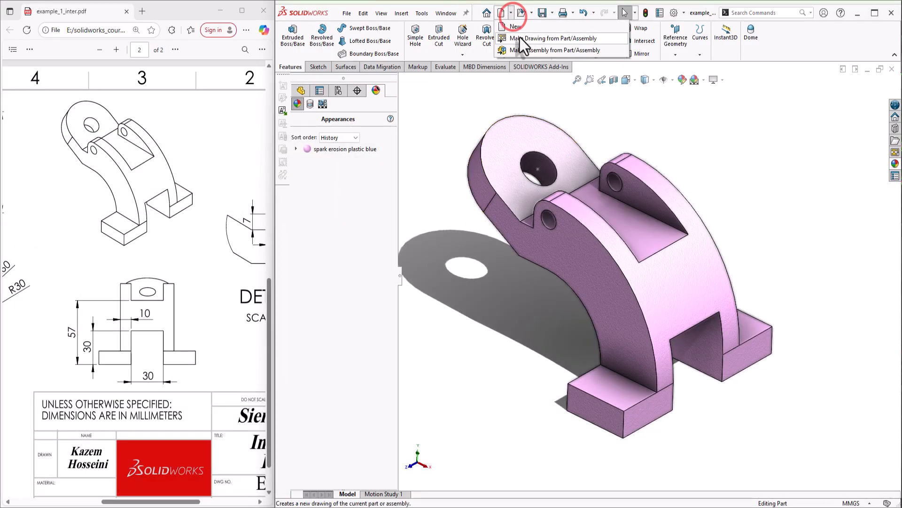
click(518, 34)
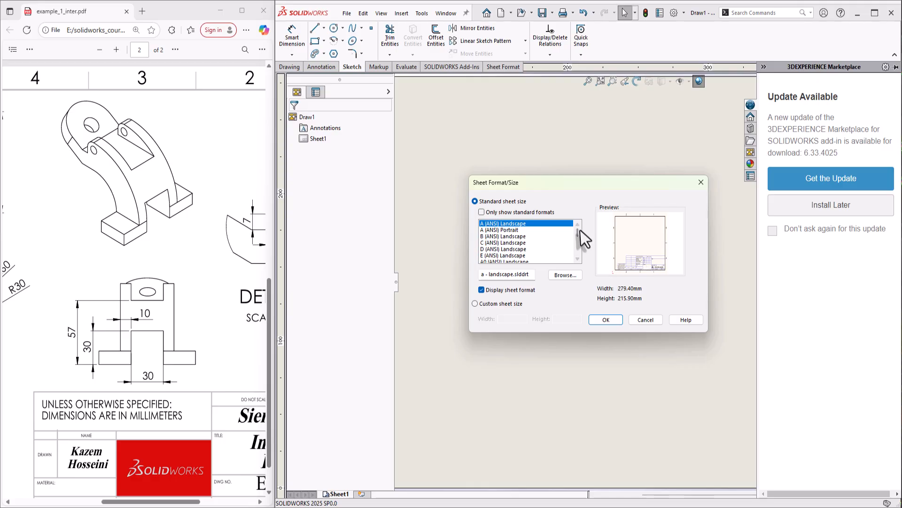
drag(577, 230, 578, 253)
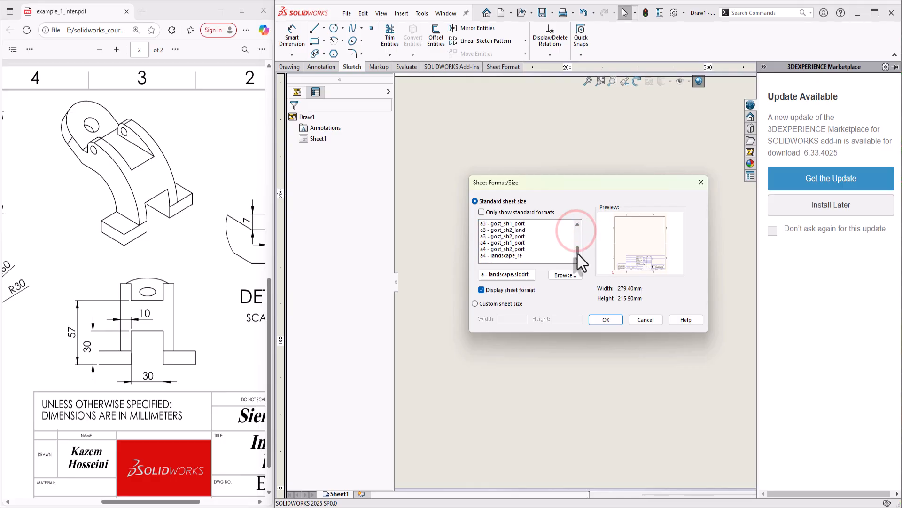
click(502, 256)
click(593, 319)
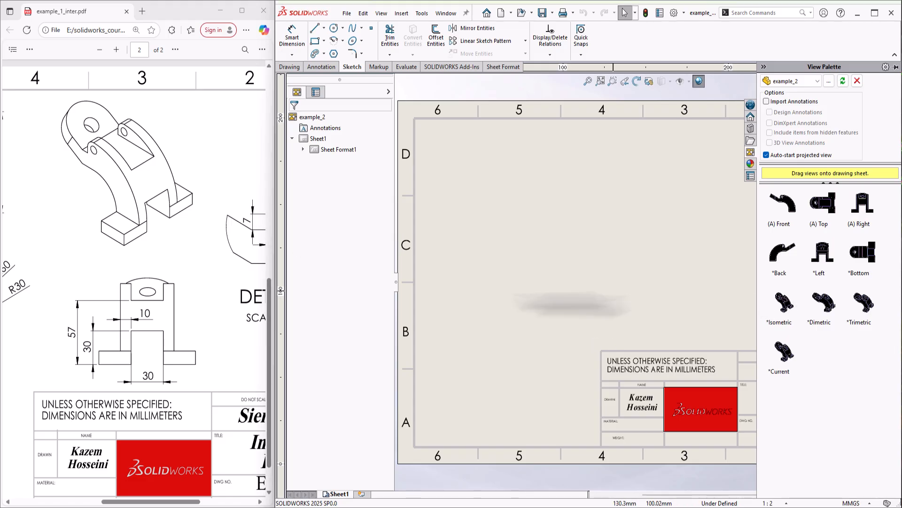
Drag the front view from the View Palette onto the sheet
drag(172, 501, 104, 501)
drag(785, 194, 535, 255)
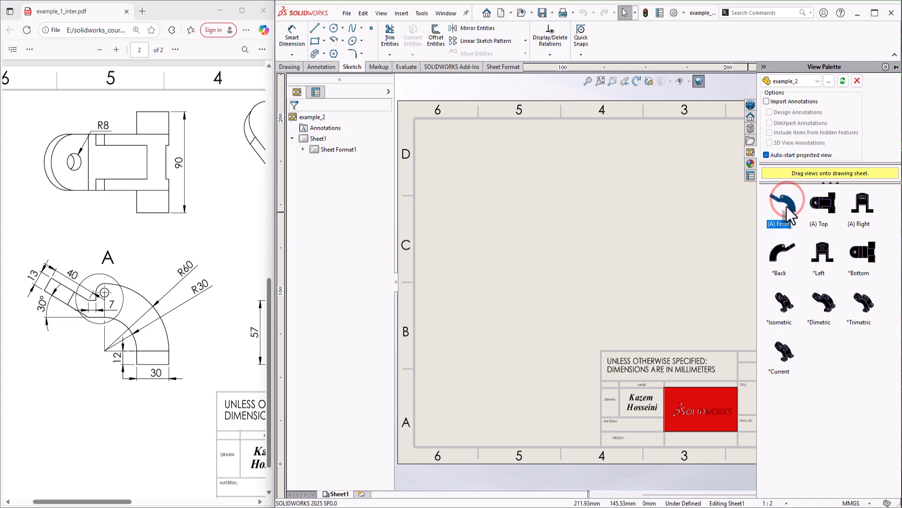
mouse_move(786, 206)
mouse_down()
mouse_move(615, 219)
mouse_move(541, 301)
mouse_move(541, 292)
mouse_move(550, 302)
mouse_move(542, 305)
mouse_up()
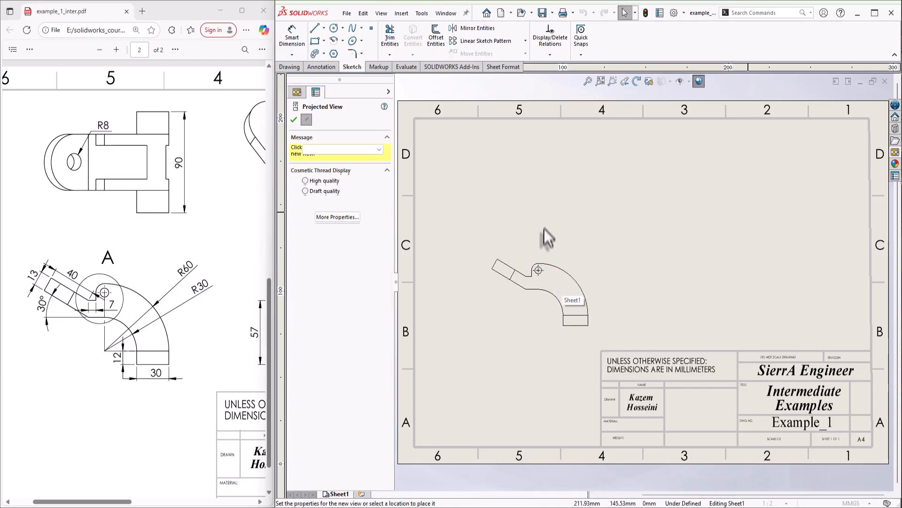
Project top, right and isometric views from the front view and arrange them on the sheet
click(544, 185)
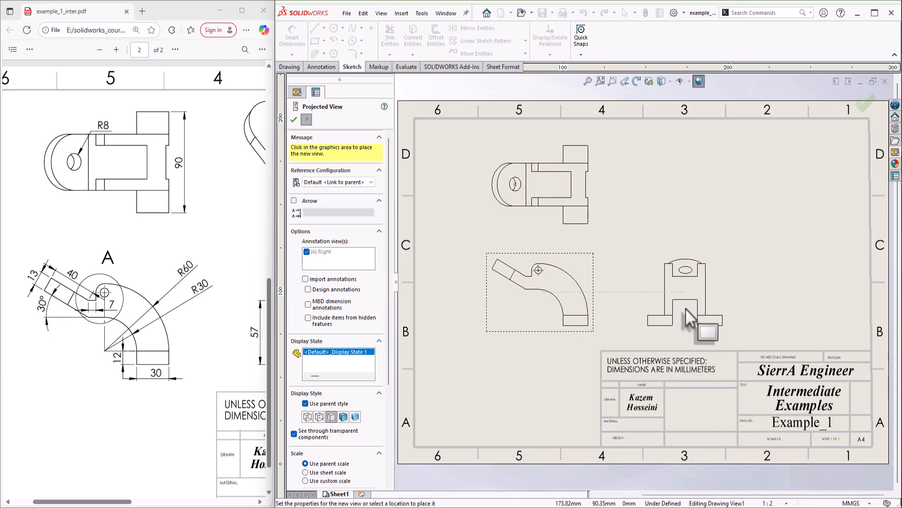
click(685, 309)
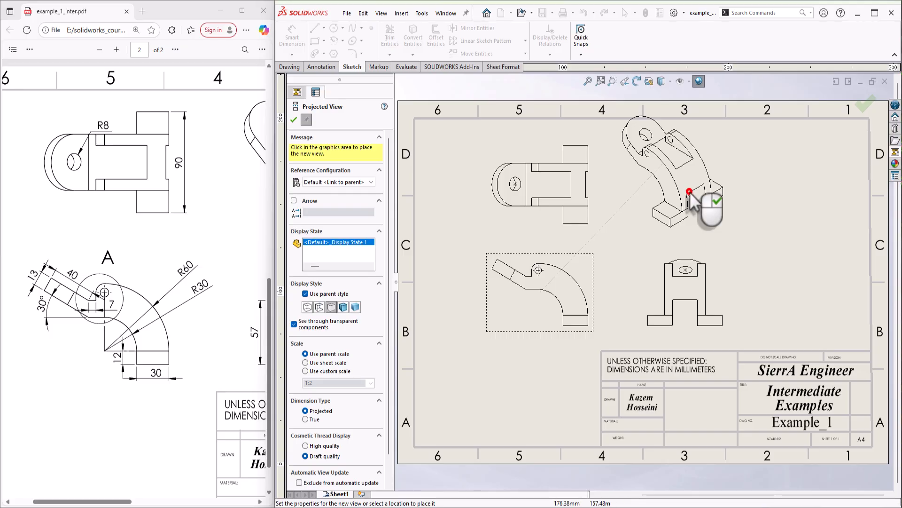
click(690, 192)
key(Escape)
mouse_move(729, 192)
mouse_down()
mouse_move(749, 222)
mouse_move(740, 216)
mouse_move(739, 228)
mouse_up()
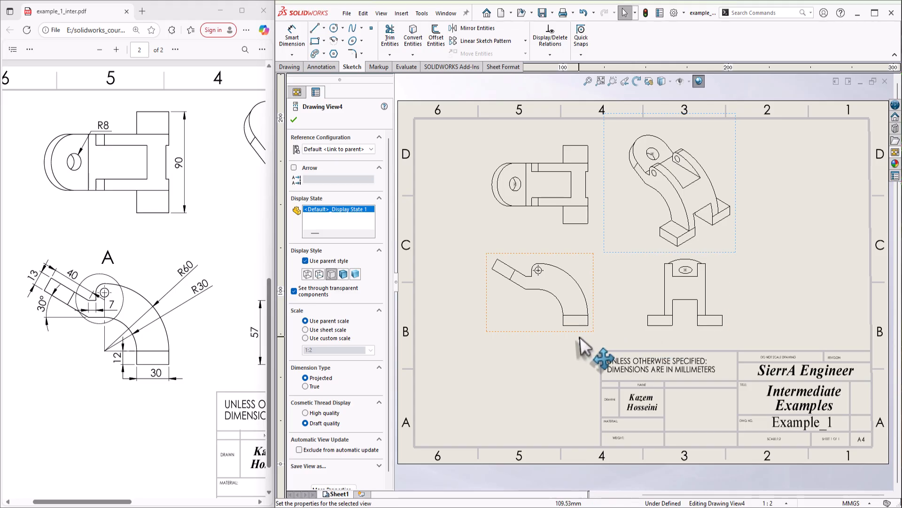
mouse_move(583, 345)
mouse_down()
mouse_move(574, 334)
mouse_move(574, 358)
mouse_move(572, 351)
mouse_up()
click(531, 366)
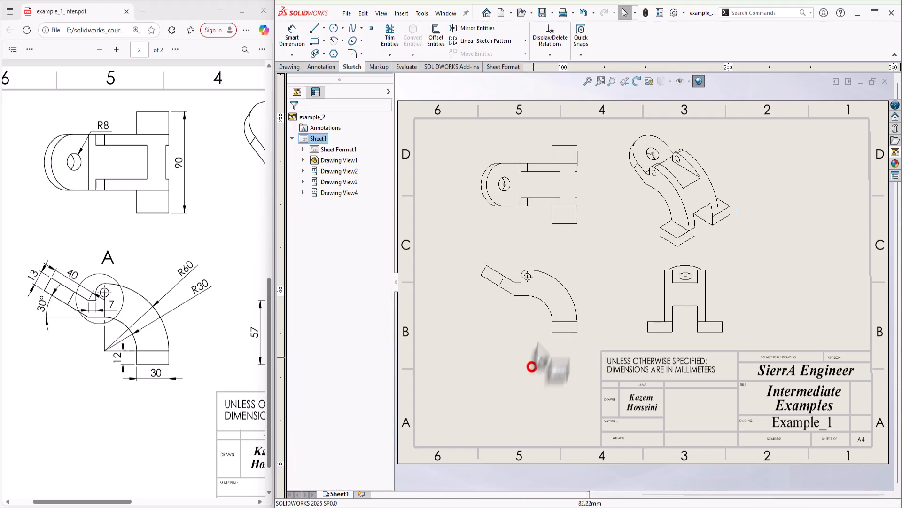
scroll(532, 367, down, 1)
Create Detail A at 1:1 around the front view's small hole and place it at the sheet's right
click(288, 67)
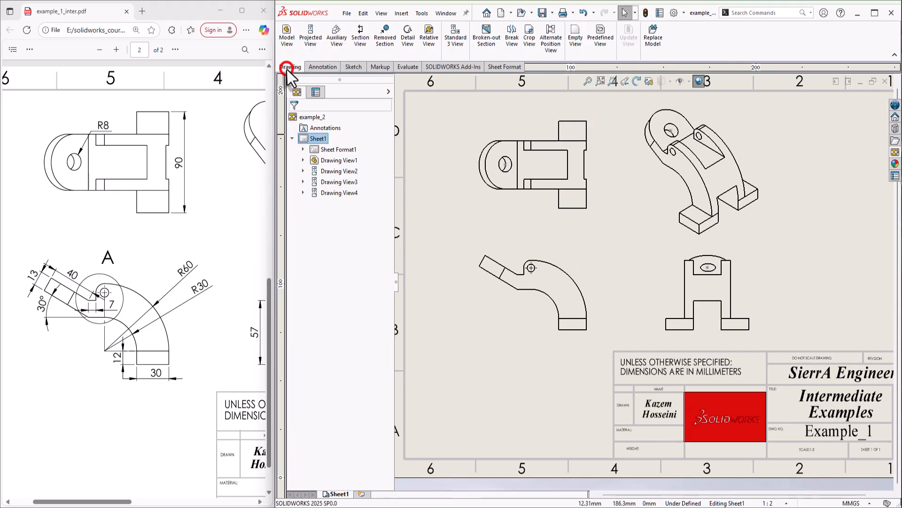
click(408, 36)
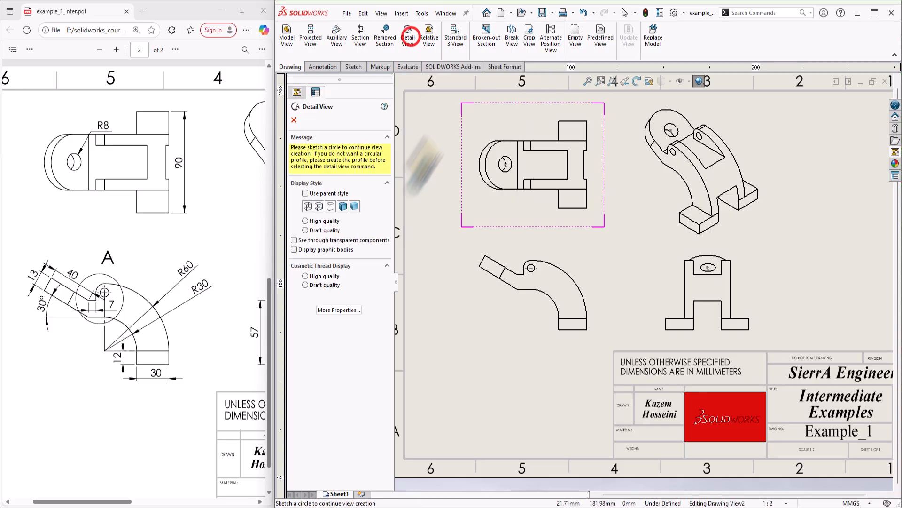
click(527, 274)
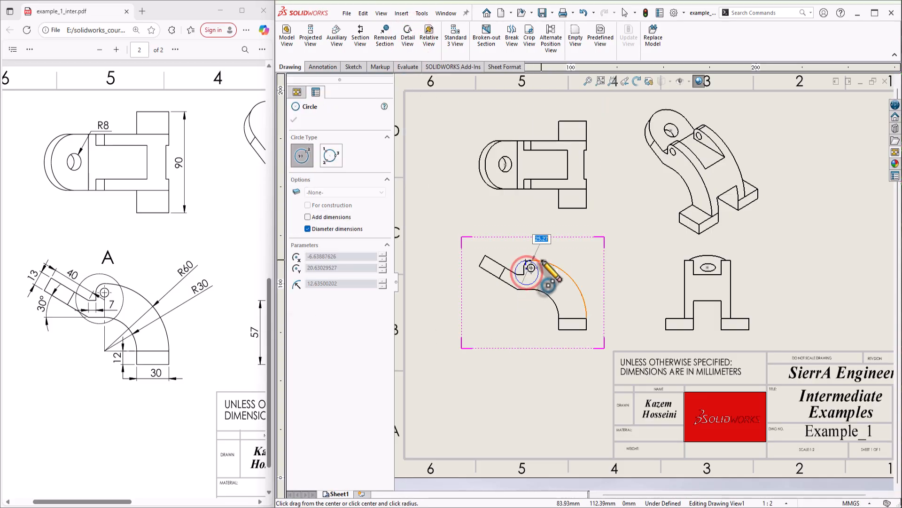
click(512, 263)
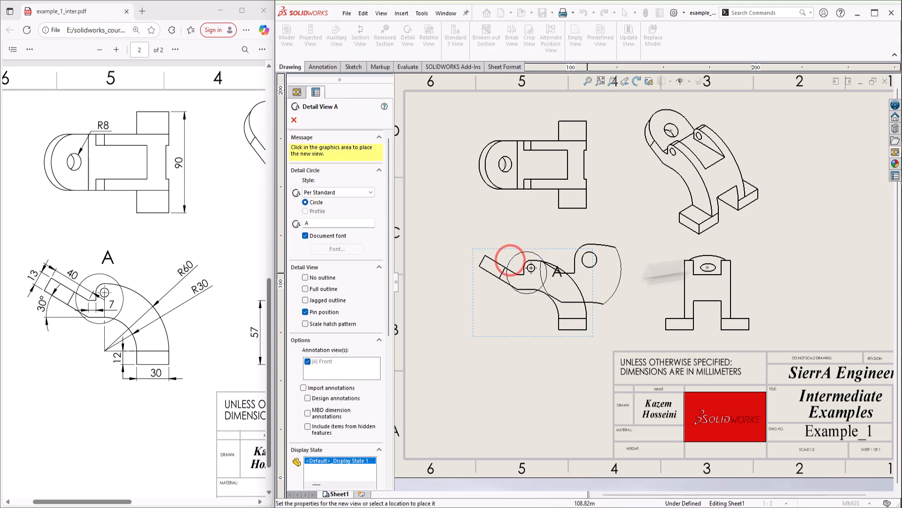
click(837, 223)
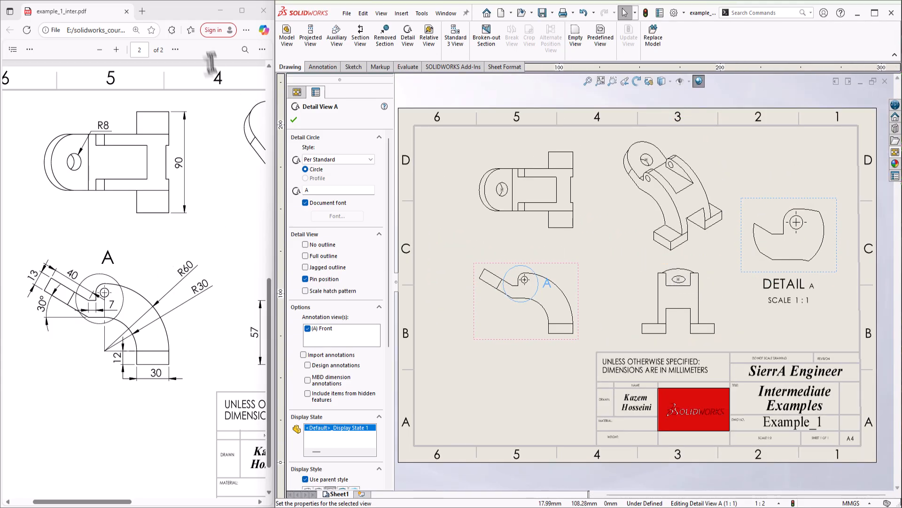
click(352, 66)
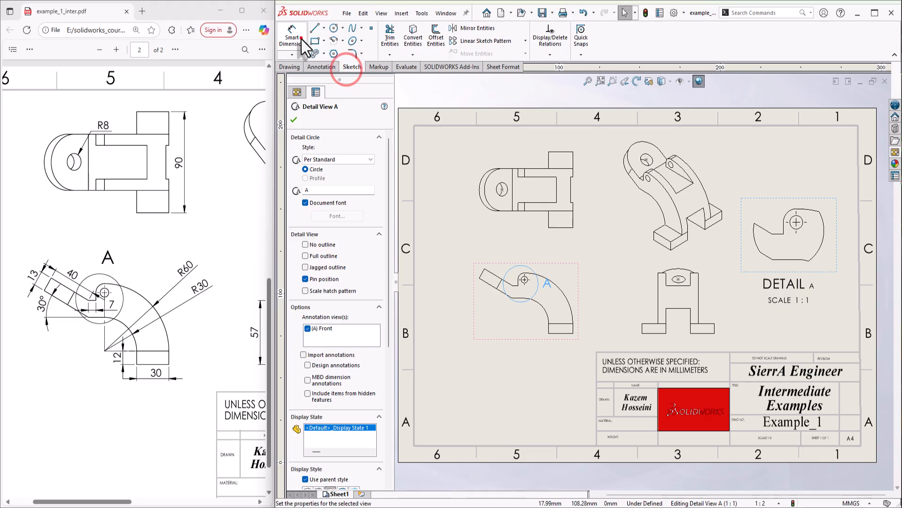
Dimension the front view's slot end as 13.00 and the inclined edge angle as 30°
click(301, 39)
scroll(526, 301, down, 1)
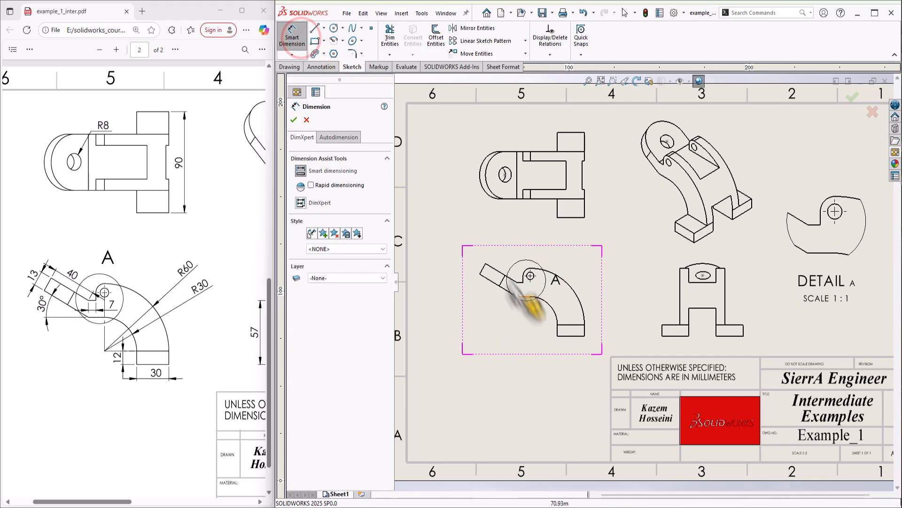
click(480, 272)
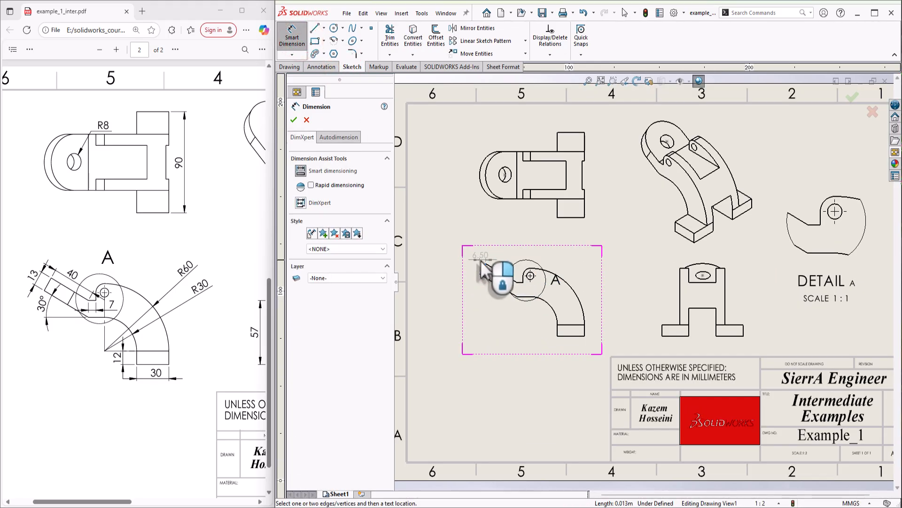
click(476, 264)
click(520, 334)
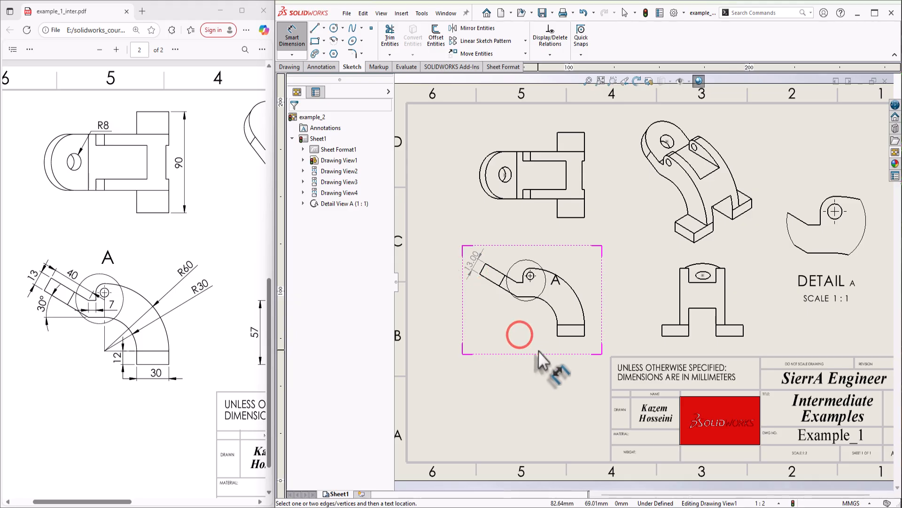
scroll(540, 352, down, 2)
click(532, 281)
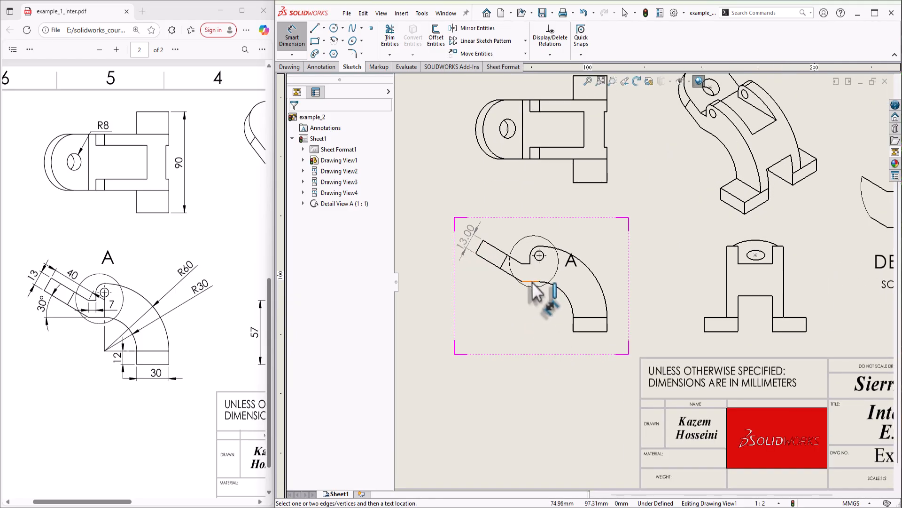
click(506, 274)
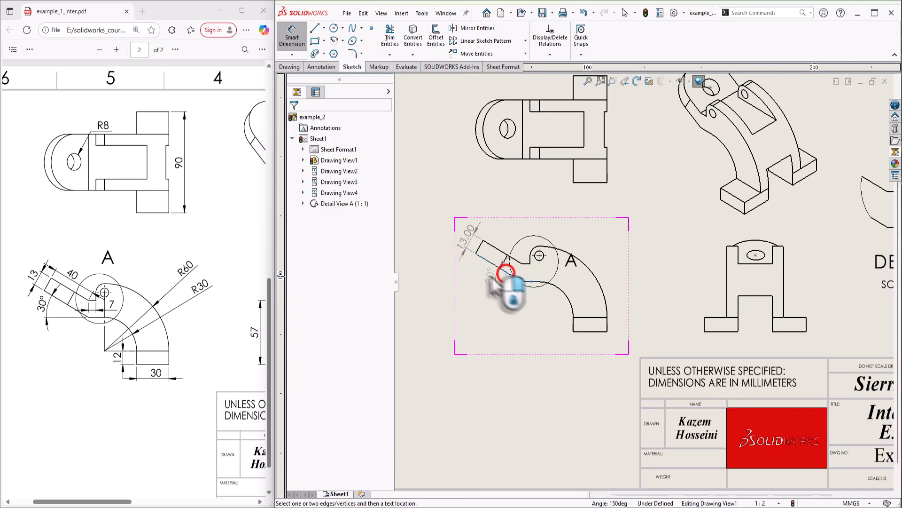
click(487, 275)
click(513, 340)
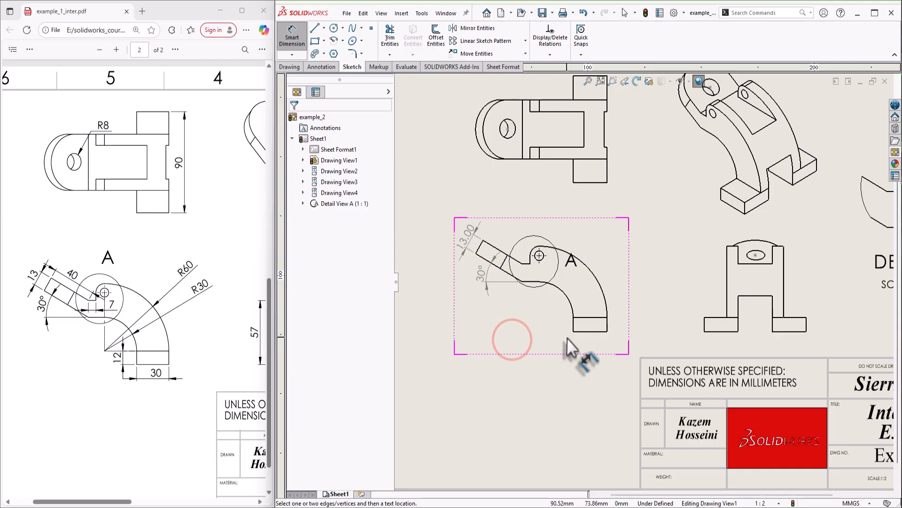
Add radius dimensions R30.00 and R60.00 to the inner and outer arcs
click(564, 286)
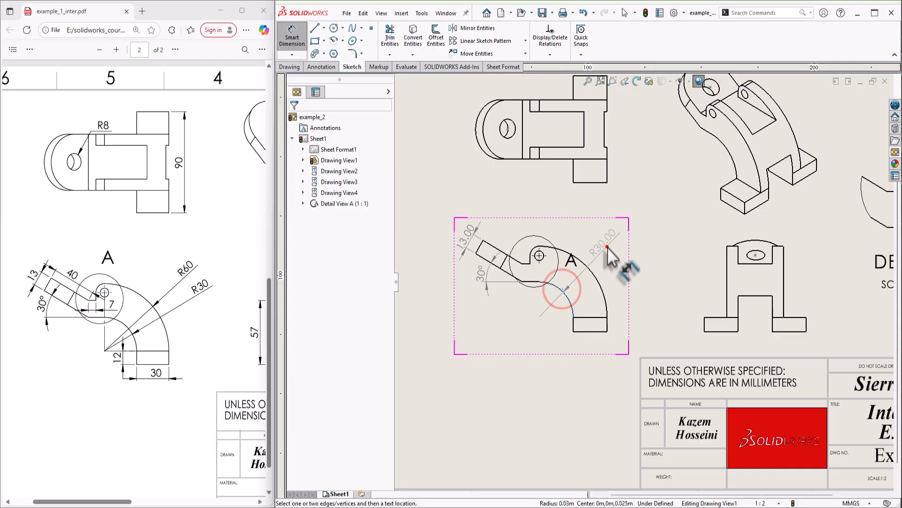
click(605, 246)
click(599, 280)
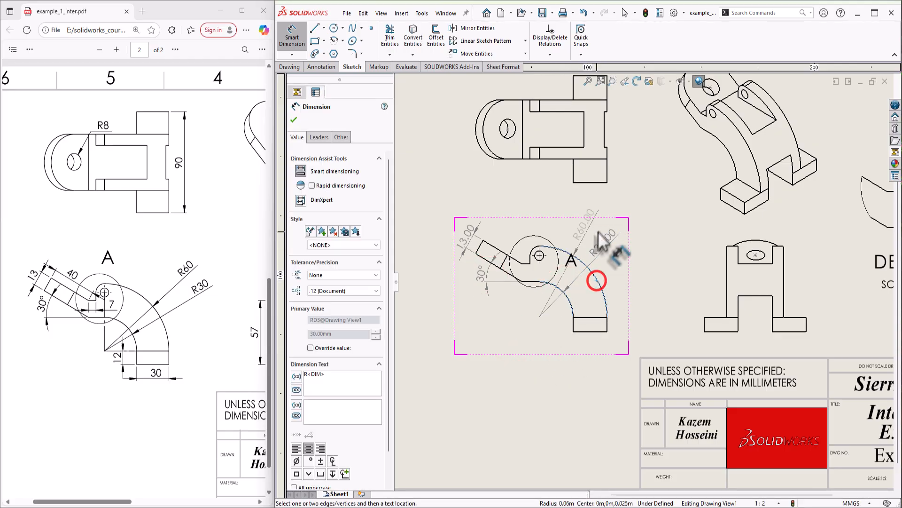
click(601, 225)
click(618, 289)
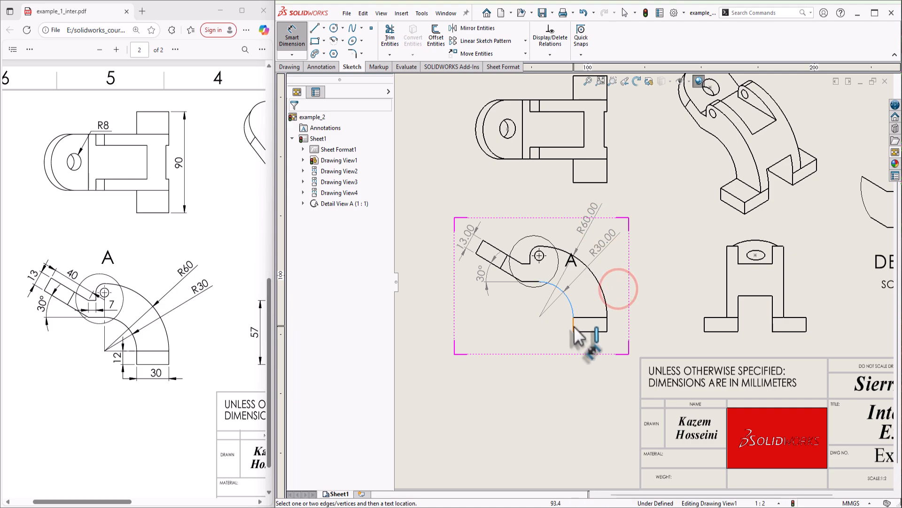
Dimension the end edge 12.00, bottom edge 30.00, slot edge 7.00 and slanted arm 40.00
click(573, 324)
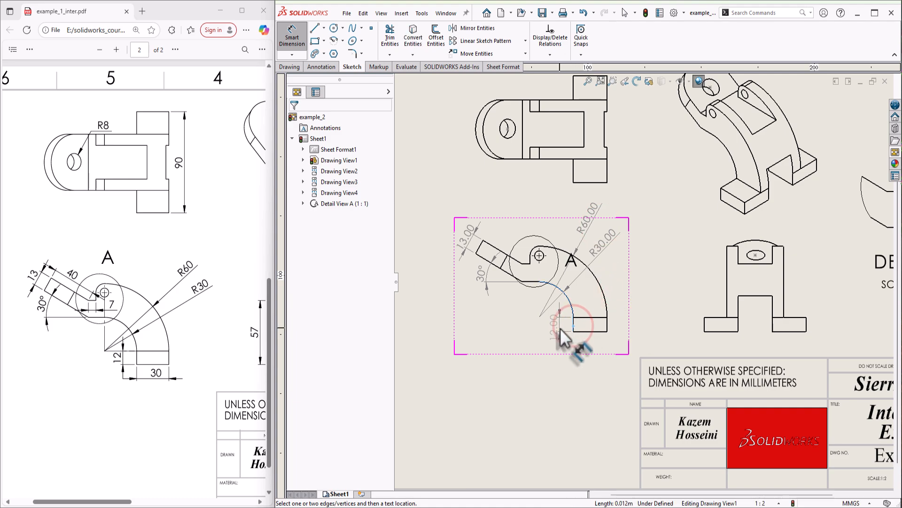
click(558, 325)
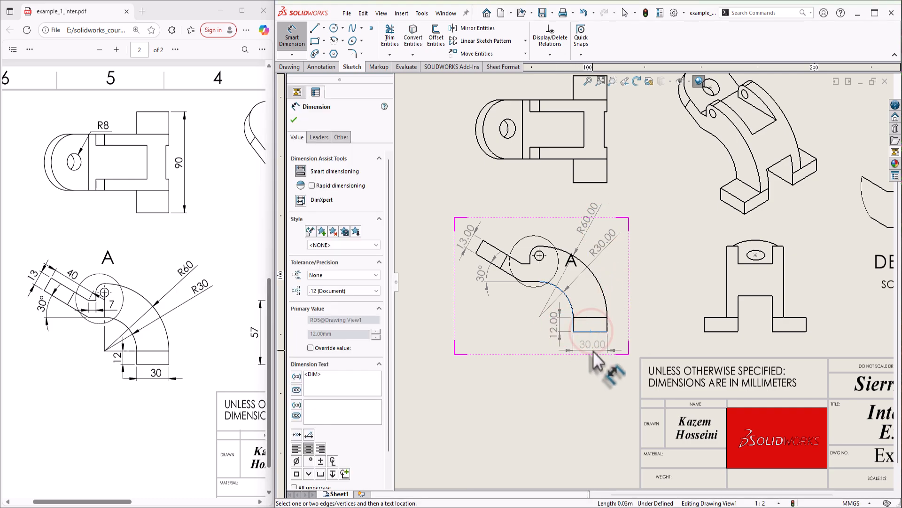
click(591, 331)
click(593, 350)
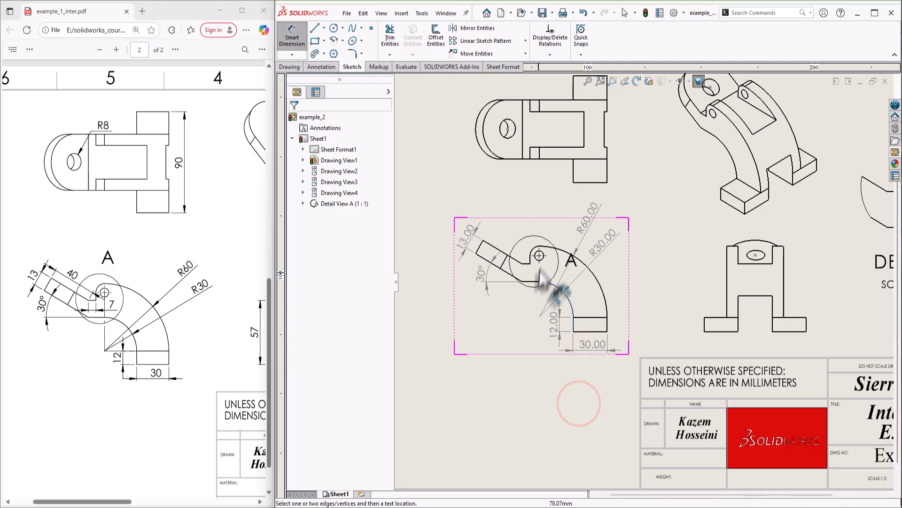
click(526, 261)
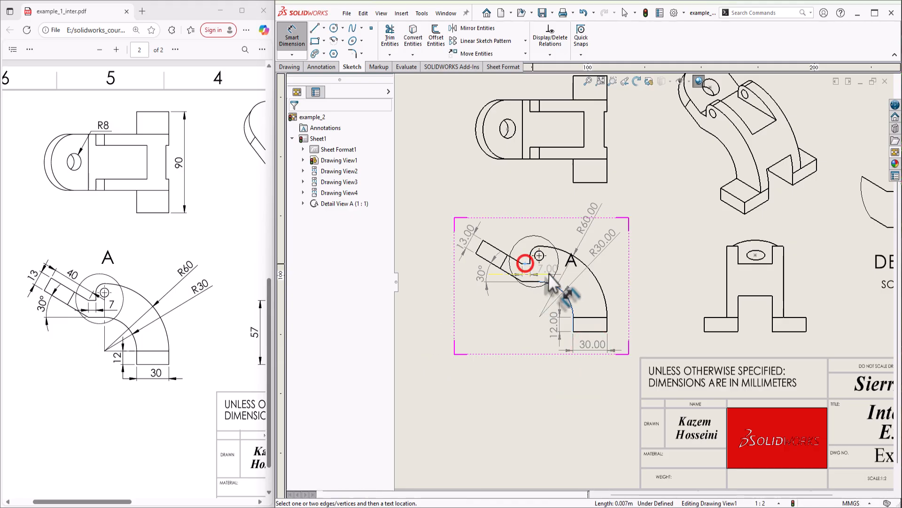
click(545, 267)
click(527, 341)
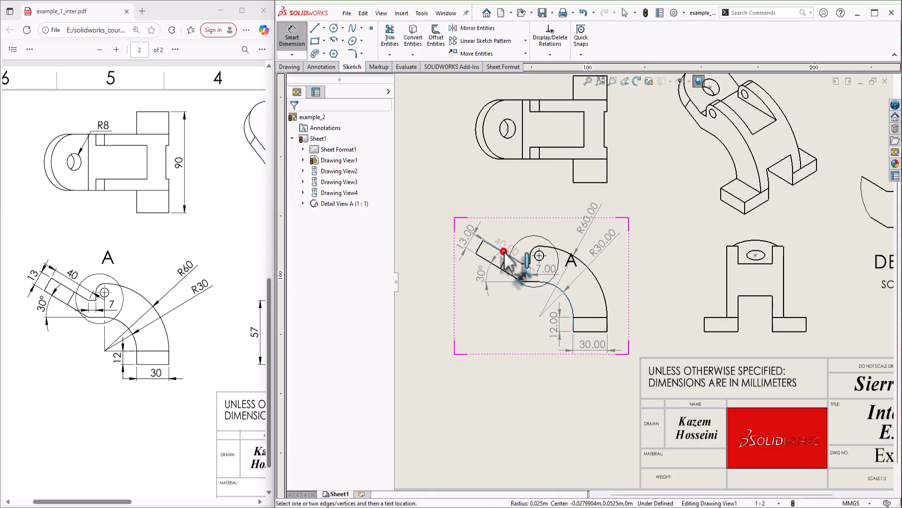
click(508, 239)
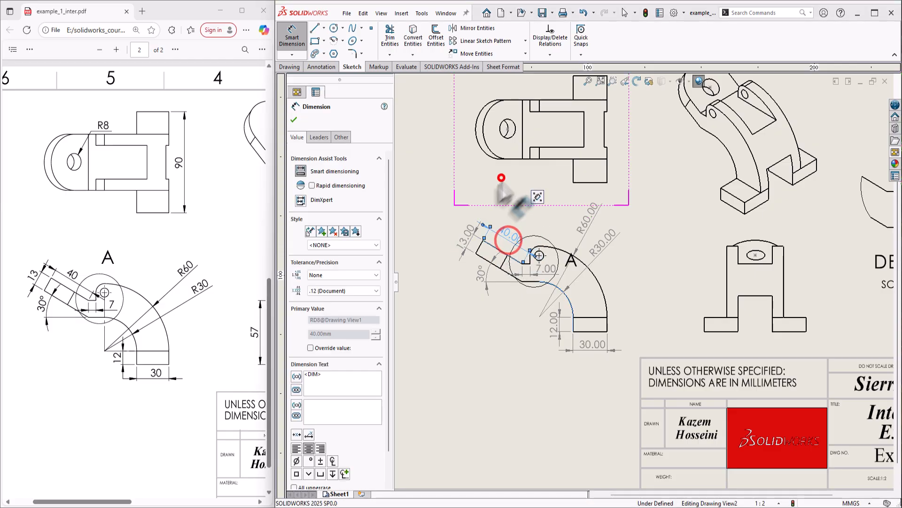
click(502, 178)
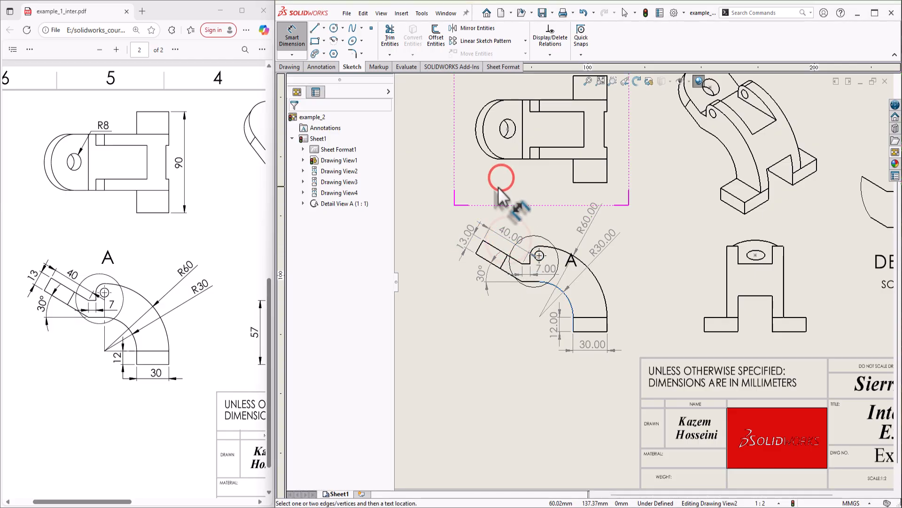
Dimension the top-view hole as R8.00 above the view, deleting the TRUE prefix
click(504, 122)
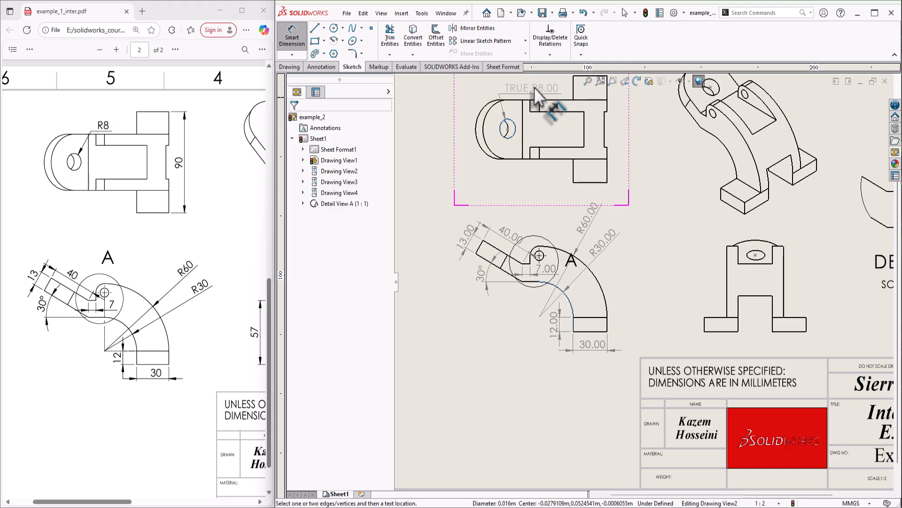
click(546, 86)
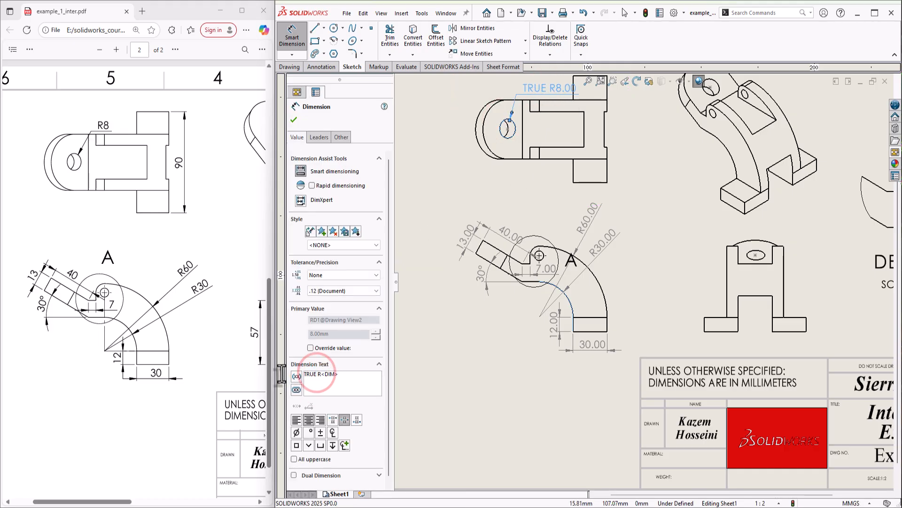
key(BackSpace)
key(BackSpace)
key(BackSpace)
key(BackSpace)
key(BackSpace)
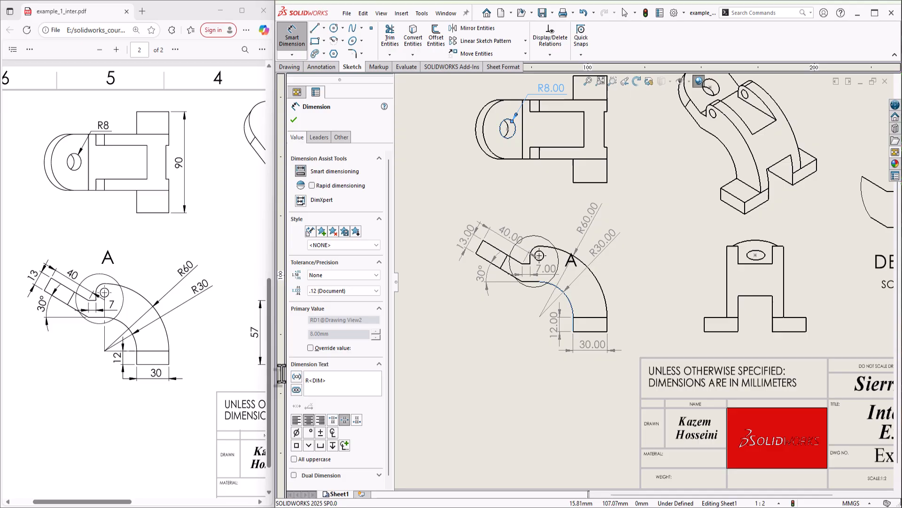
click(527, 186)
scroll(648, 207, up, 2)
scroll(738, 170, down, 1)
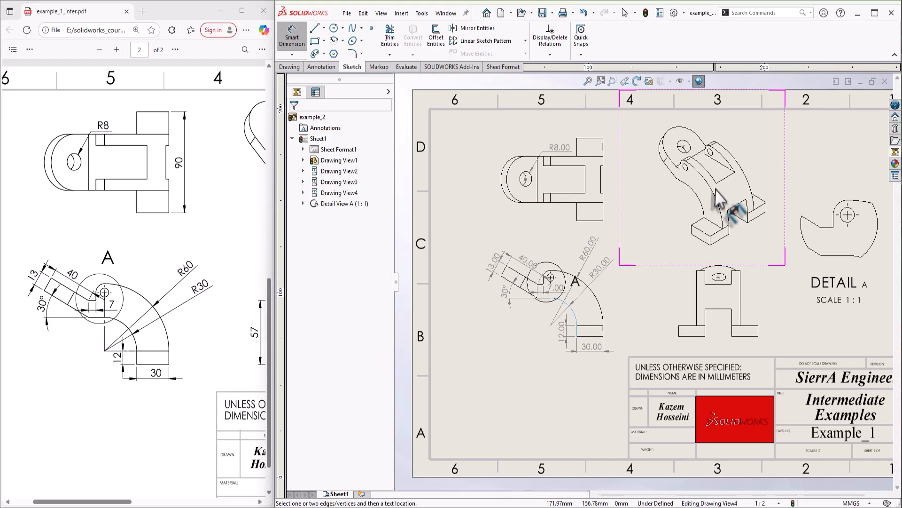
Add the 57.00 height to the hole centre and the vertical 30.00 dimension on the side view
drag(96, 502, 162, 502)
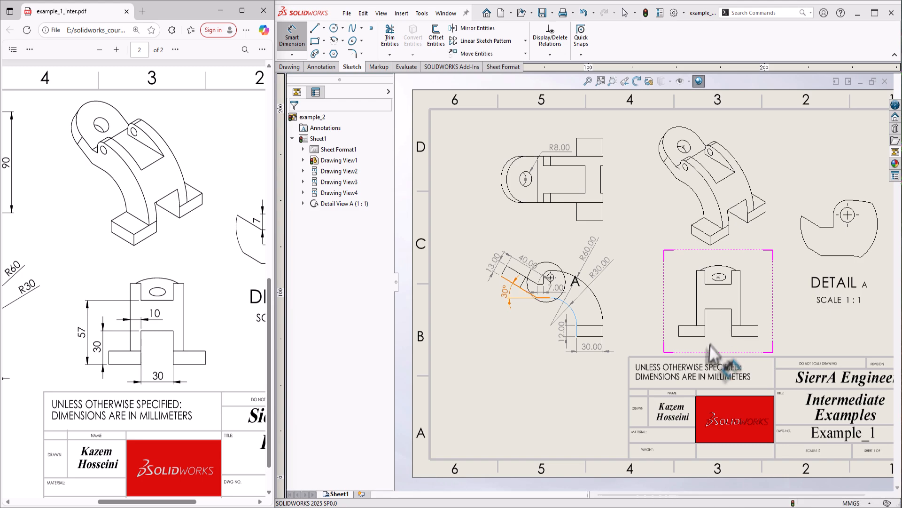
click(698, 336)
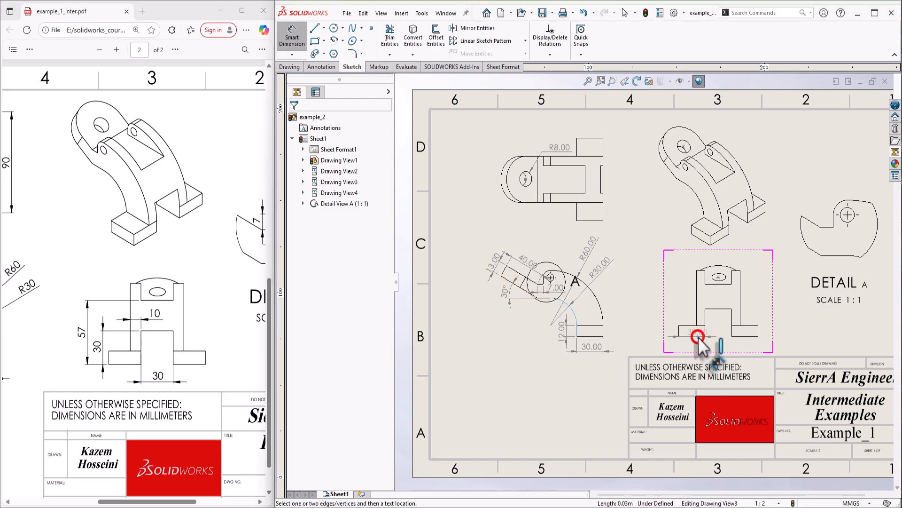
click(721, 284)
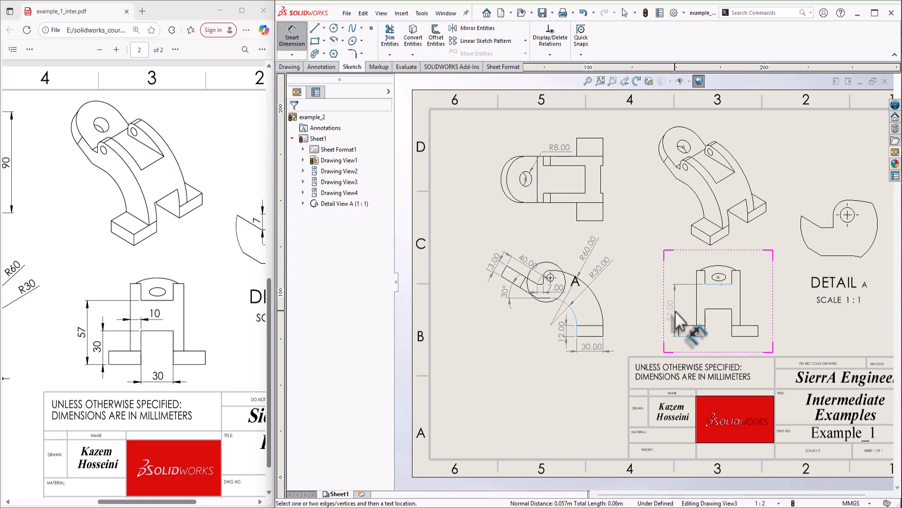
click(666, 309)
click(672, 347)
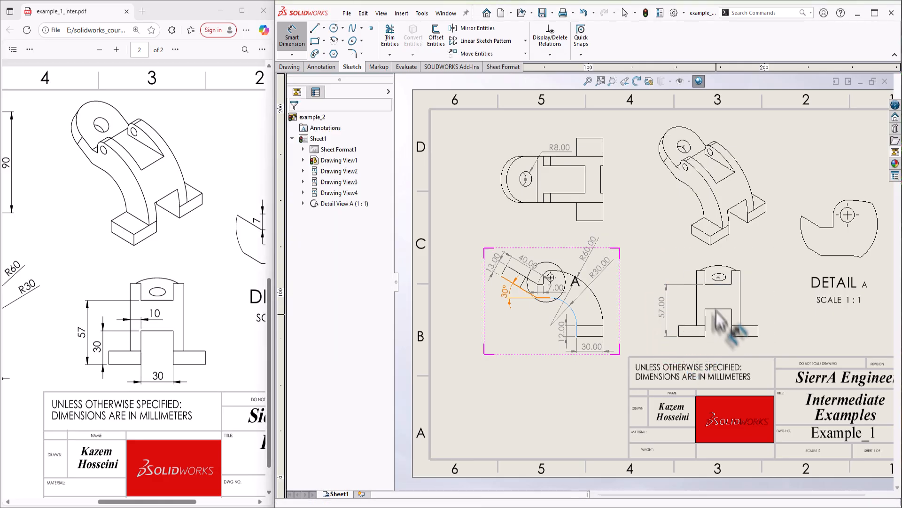
click(689, 335)
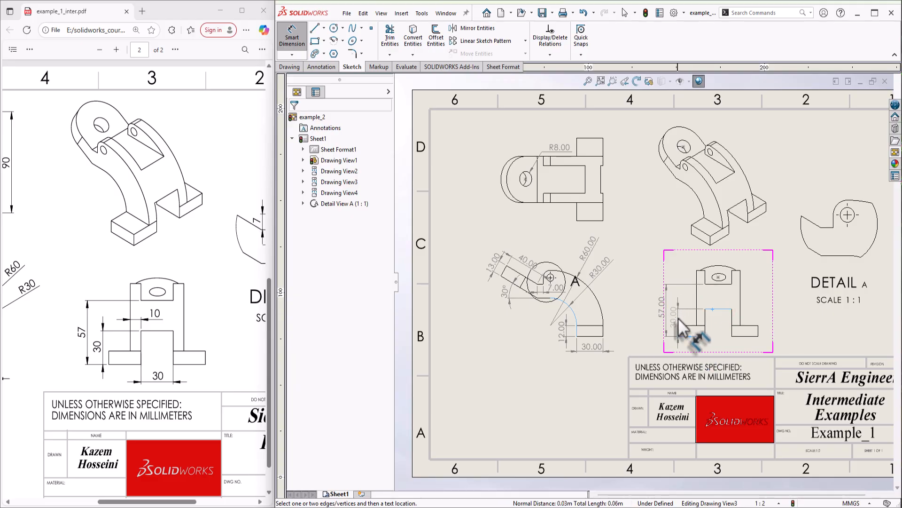
click(672, 314)
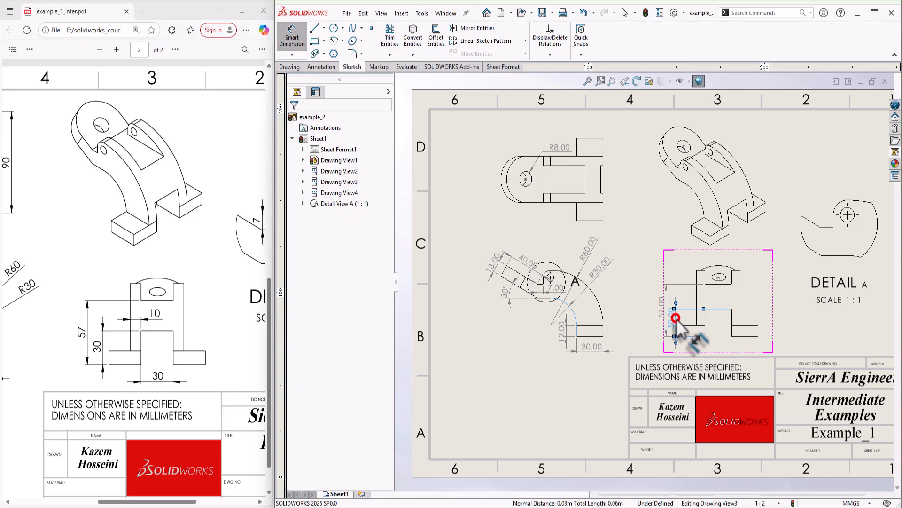
Add the horizontal 30.00 width and the 10.00 slot dimension to the side view
click(714, 311)
click(719, 343)
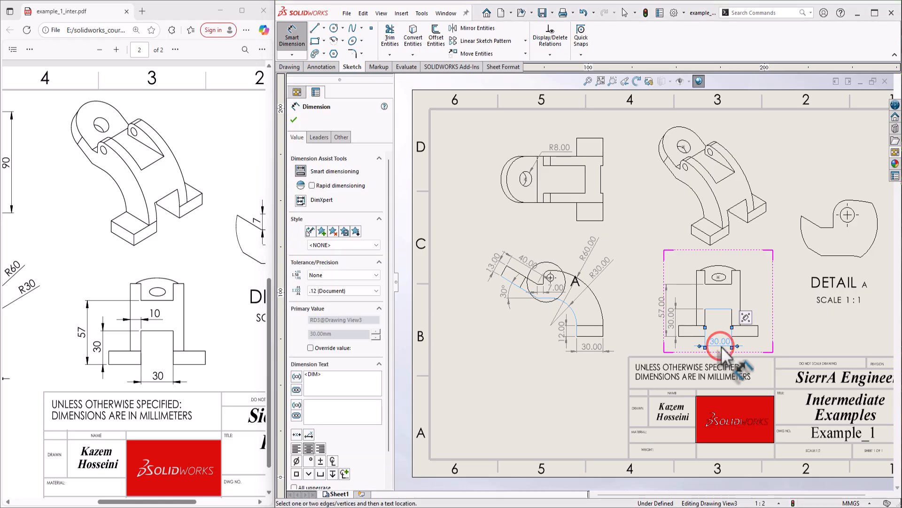
click(697, 303)
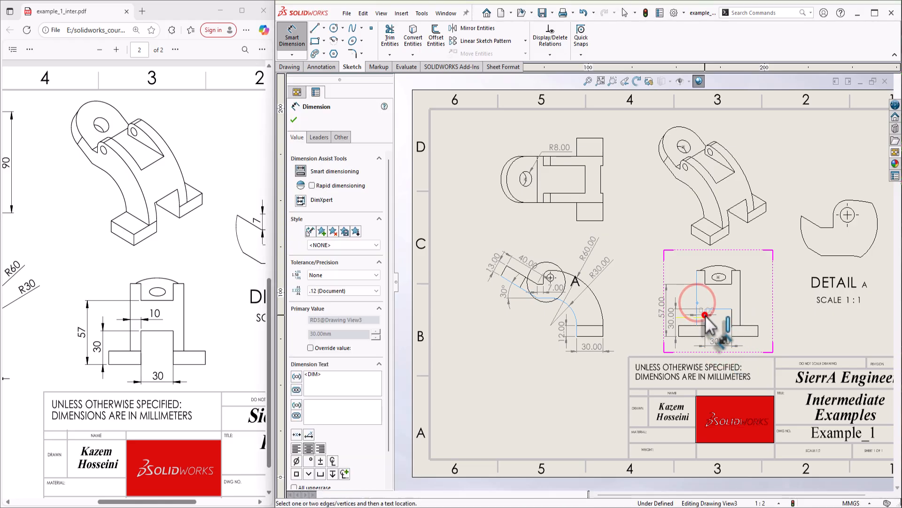
click(705, 315)
click(717, 297)
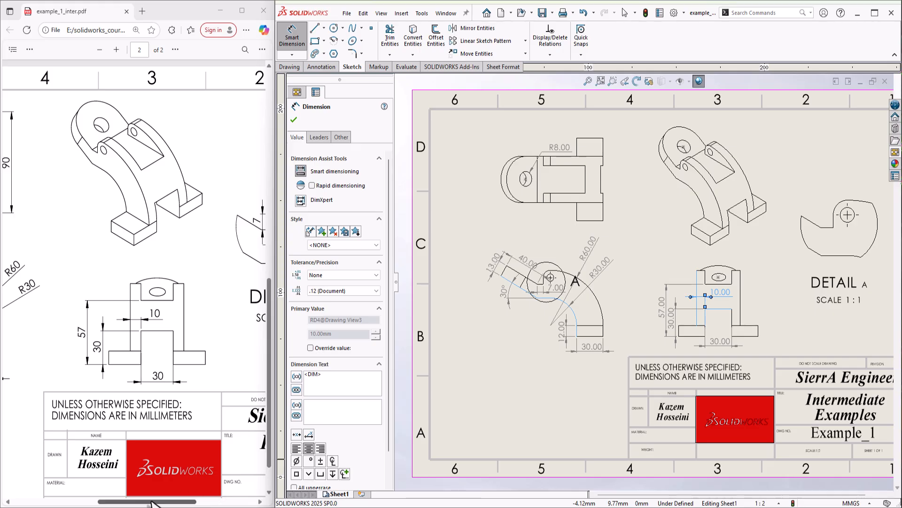
drag(151, 502, 197, 502)
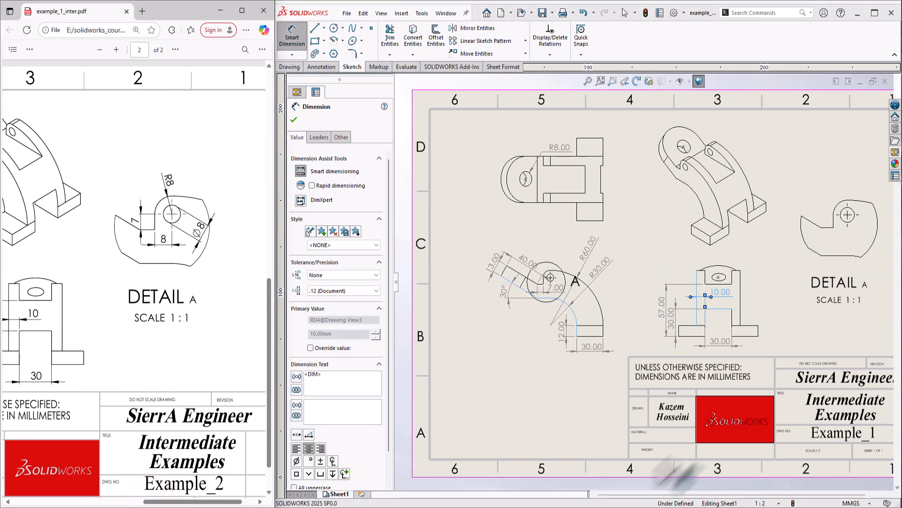
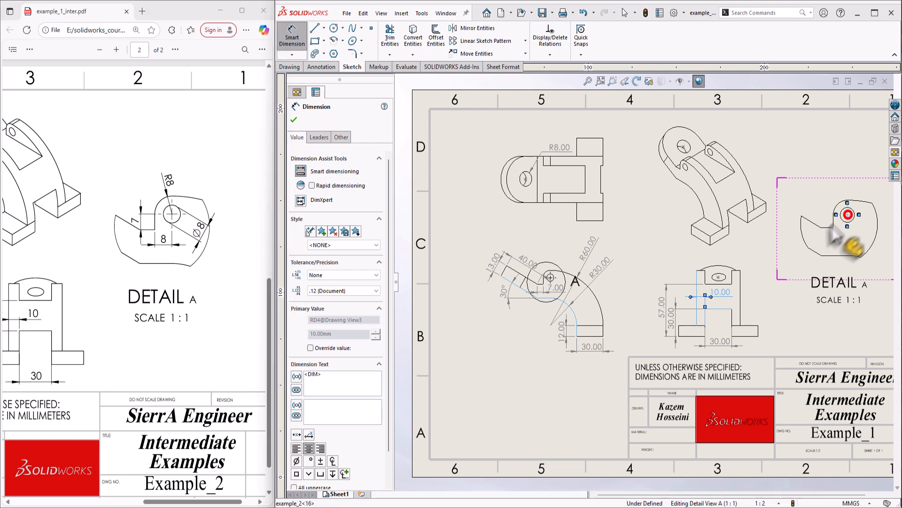
Dimension the Detail A hole with a vertical 7.00 and a horizontal 8.00 below it
click(853, 222)
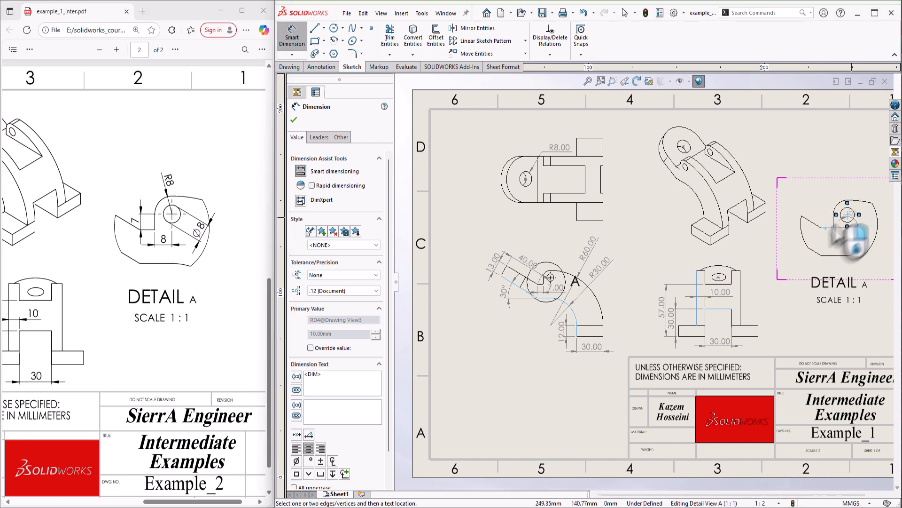
click(829, 228)
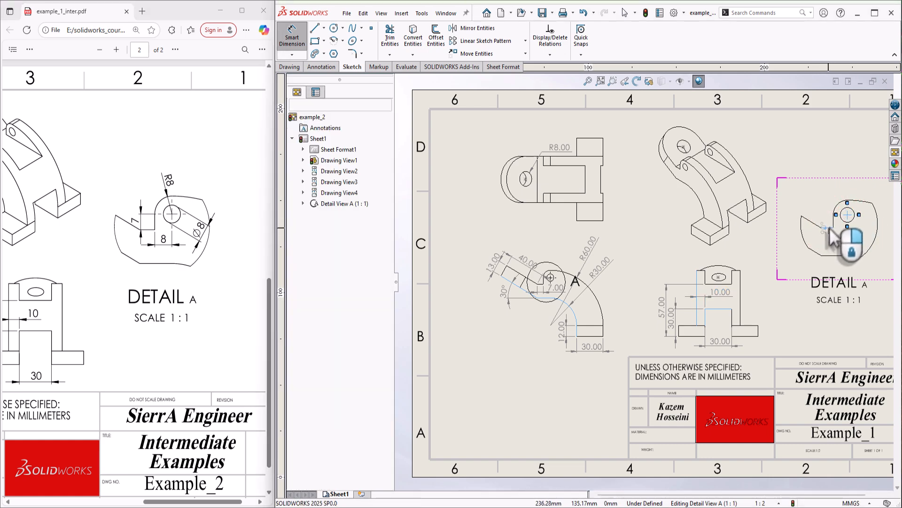
click(851, 217)
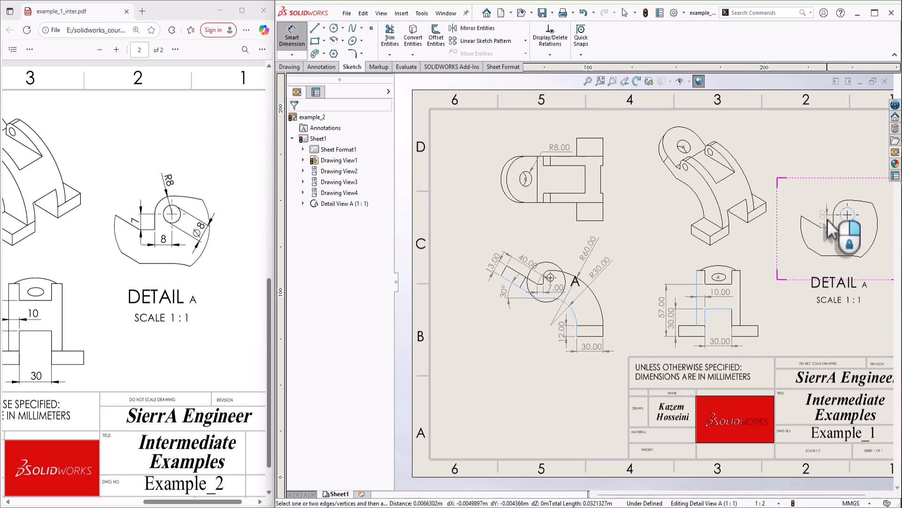
click(851, 238)
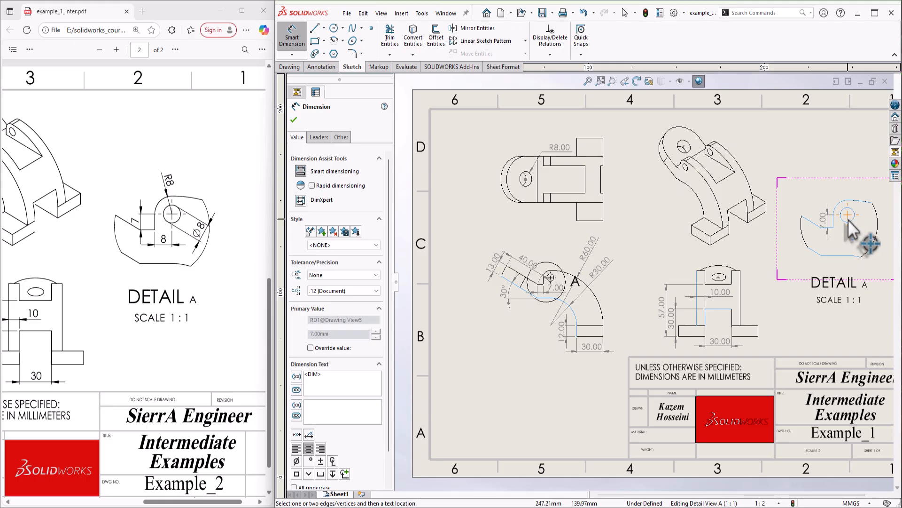
click(848, 217)
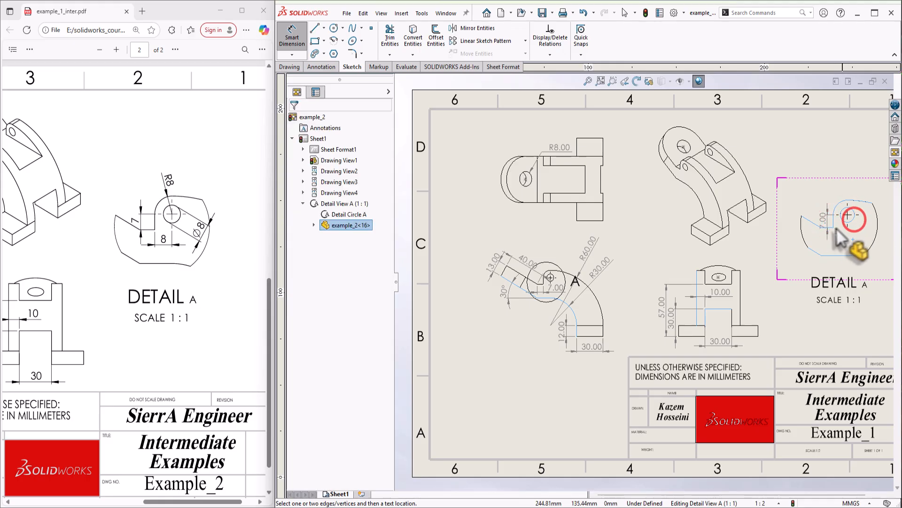
key(Escape)
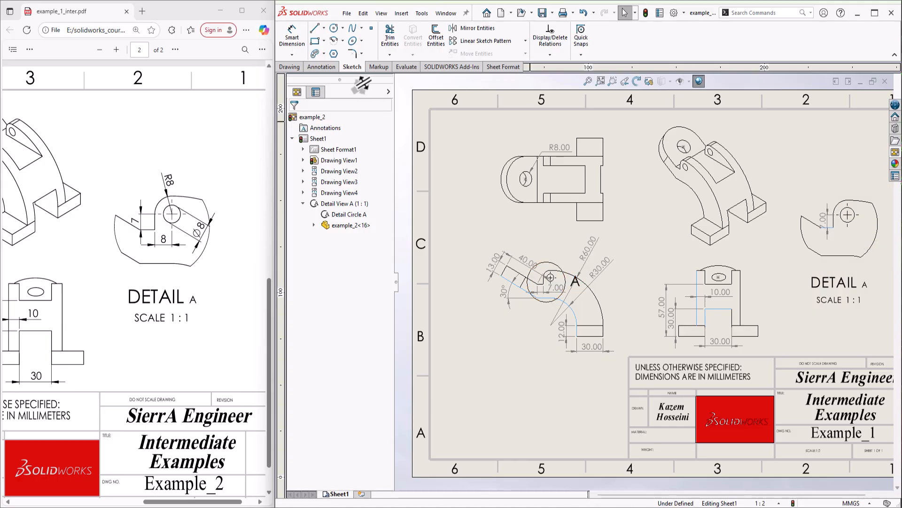
click(303, 39)
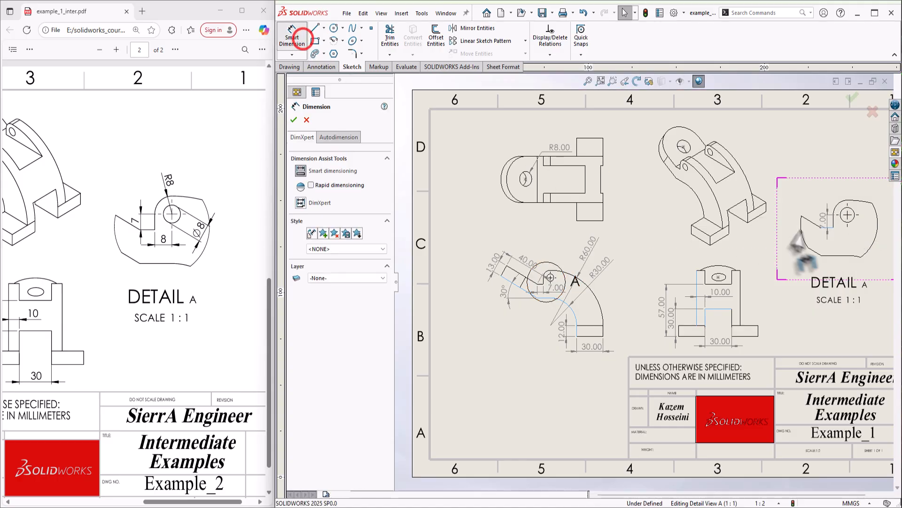
click(853, 218)
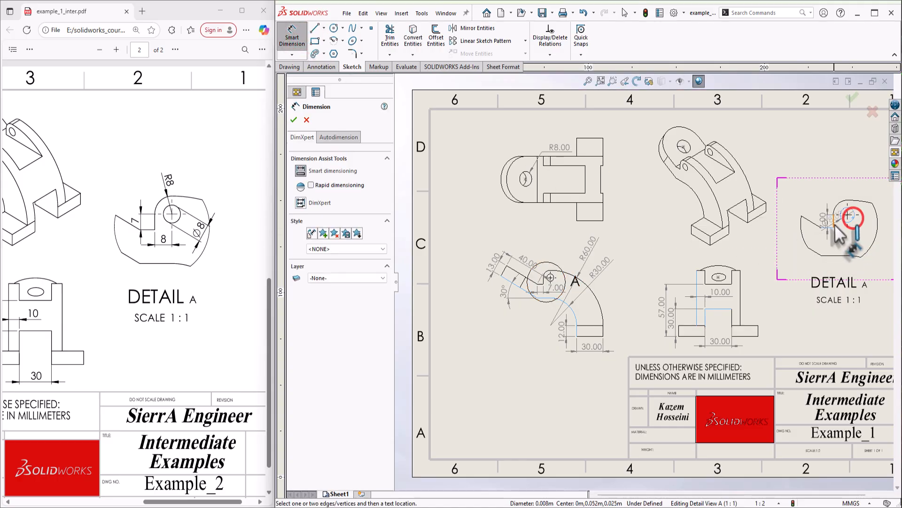
click(848, 248)
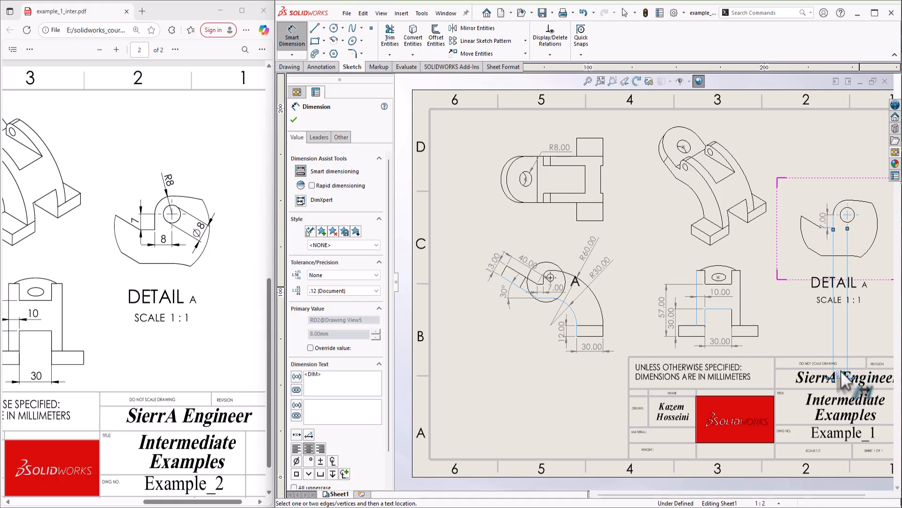
click(847, 243)
click(877, 301)
Add the Ø8.00 diameter to the hole, changing its leader display style on the Leaders tab
click(853, 208)
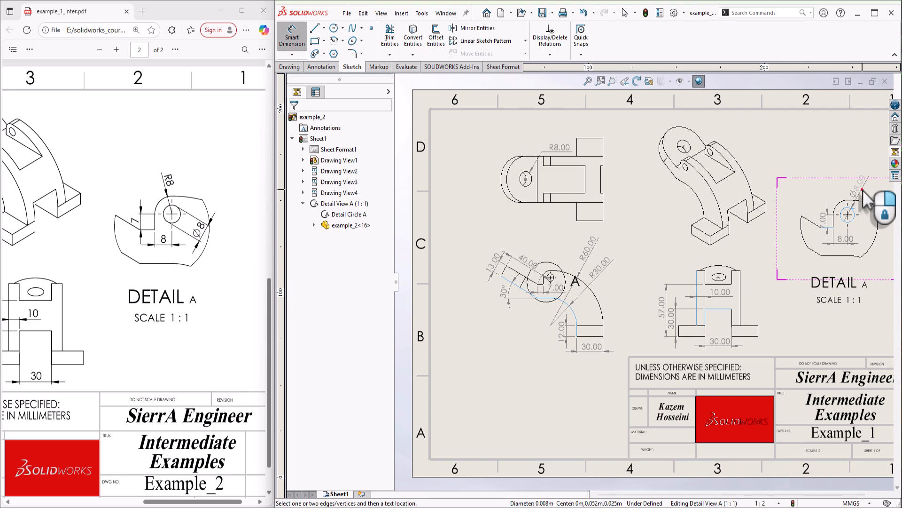
click(863, 190)
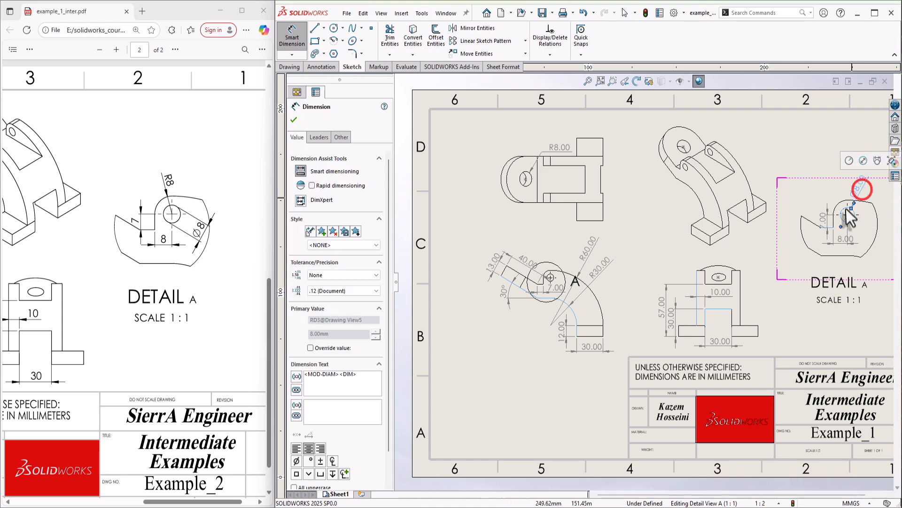
click(325, 141)
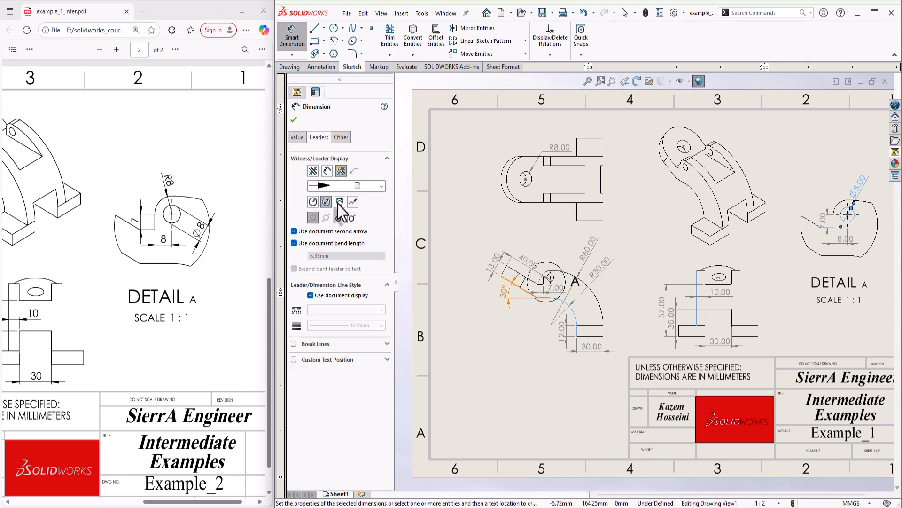
click(340, 201)
click(858, 183)
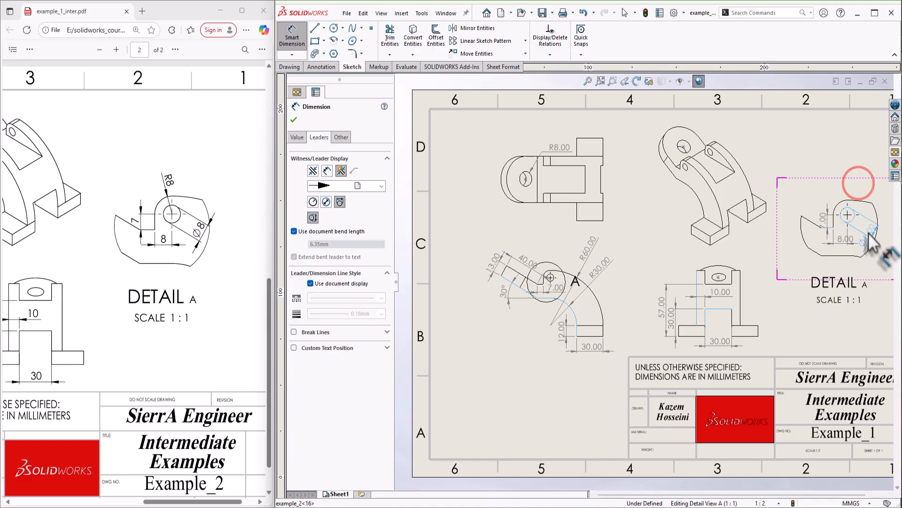
mouse_move(869, 240)
mouse_down()
mouse_move(879, 238)
mouse_move(865, 223)
mouse_up()
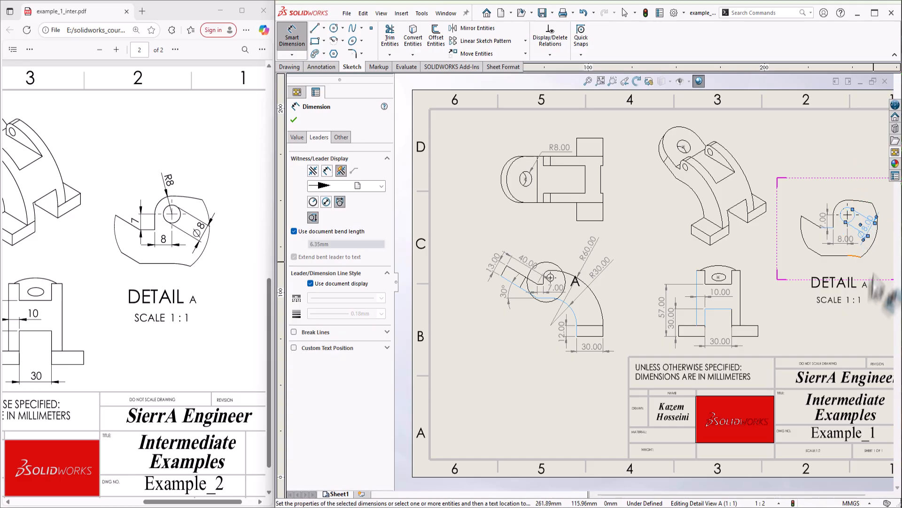
click(864, 292)
Add the R8.00 radius to the rounded end above Detail A
click(842, 203)
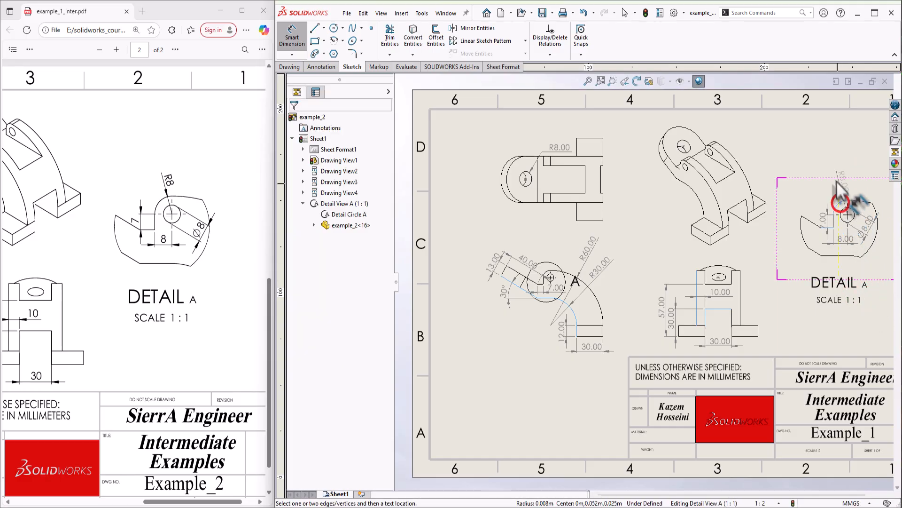
click(828, 176)
click(795, 308)
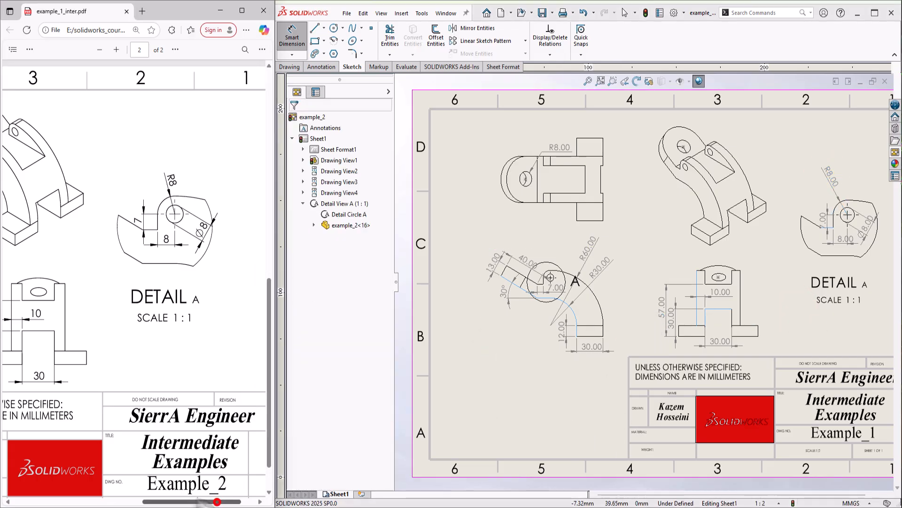
drag(219, 499, 97, 500)
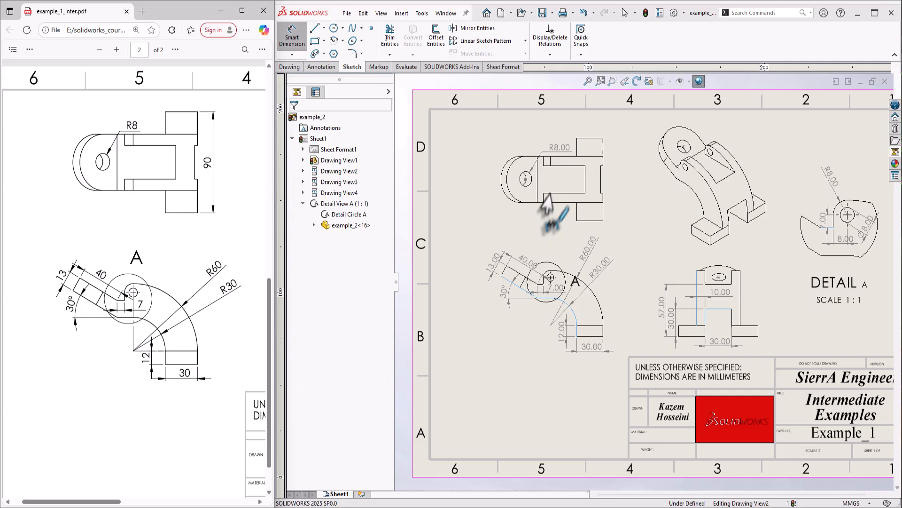
Add the 90.00 height right of the top-left view, then box-select every dimension on the sheet
click(594, 138)
click(590, 219)
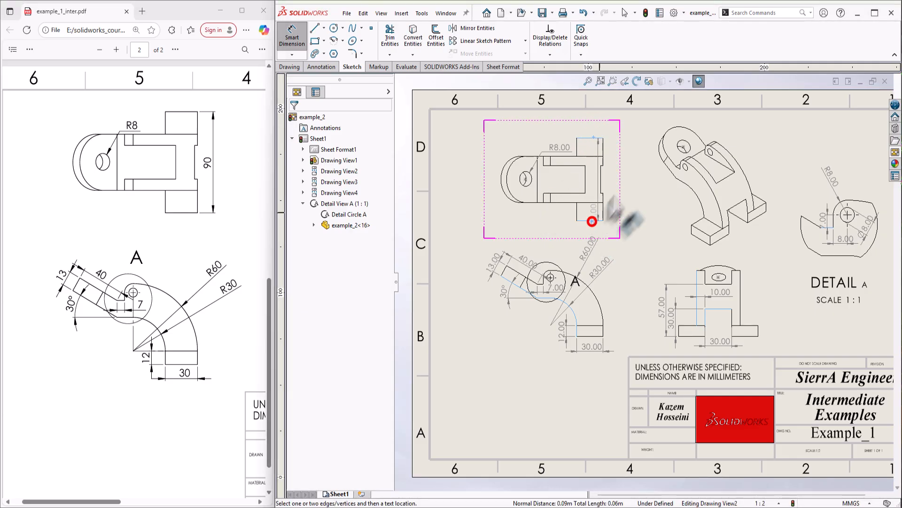
click(622, 177)
click(514, 352)
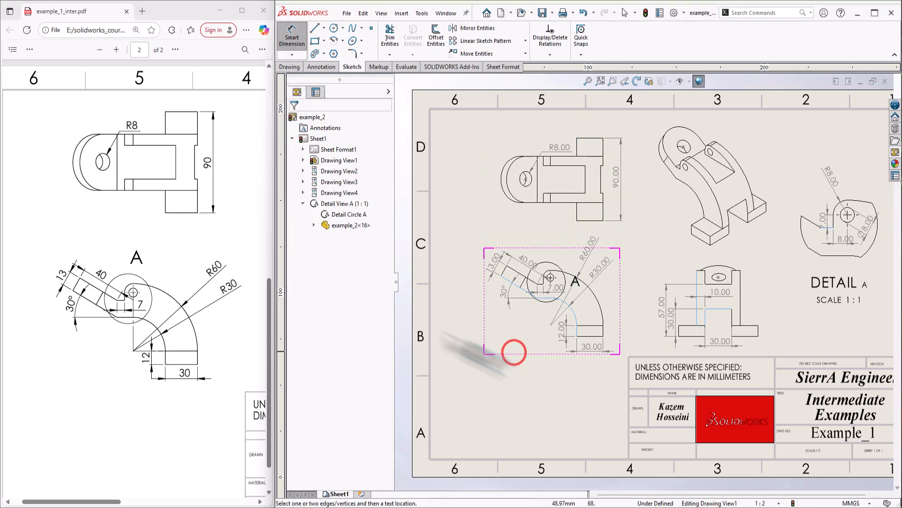
scroll(714, 275, up, 3)
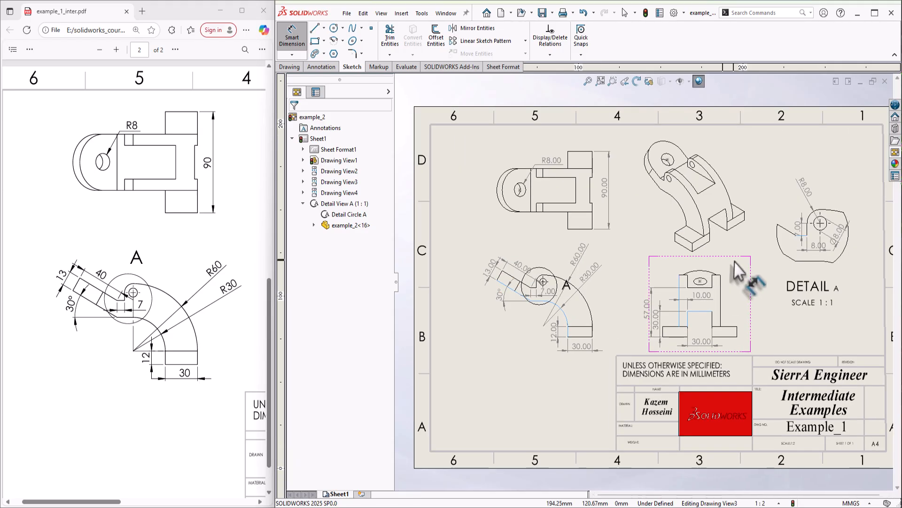
scroll(764, 272, down, 1)
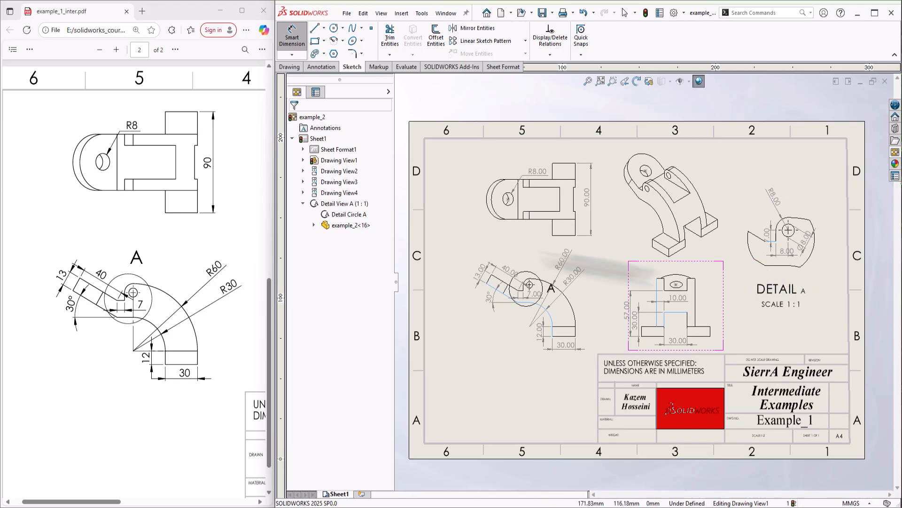
key(Escape)
mouse_move(425, 107)
mouse_down()
mouse_move(634, 298)
mouse_move(849, 428)
mouse_up()
Set all selected dimensions to no decimal places, keeping them on no layer
click(352, 230)
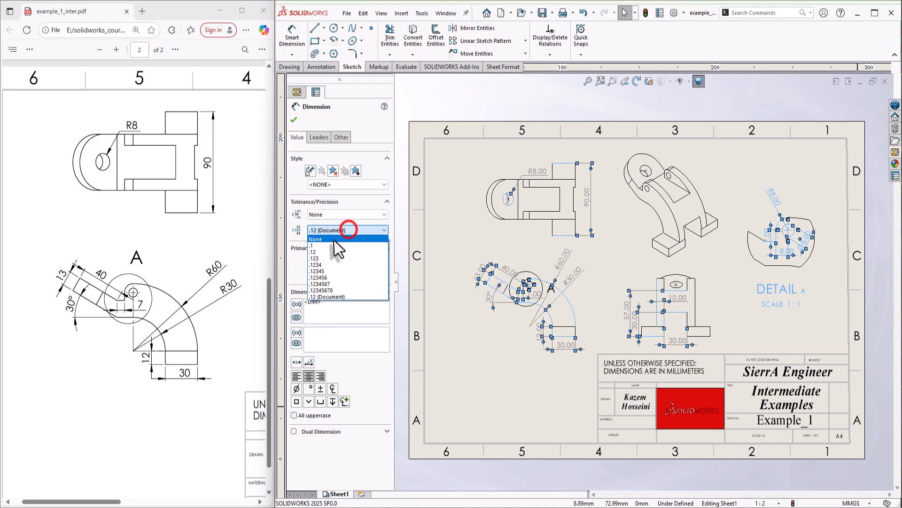
click(333, 239)
click(342, 138)
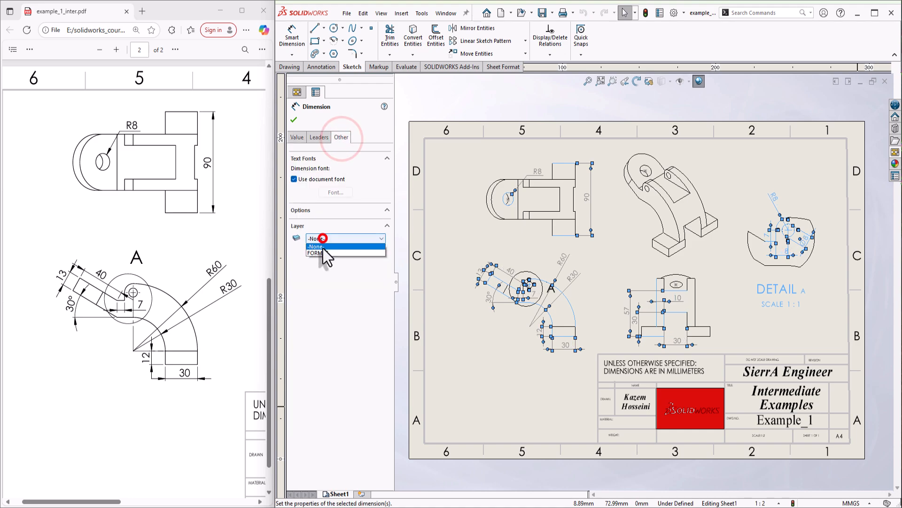
click(323, 246)
click(540, 379)
Nudge the 30 dimension slightly up and the 12 dimension left under the curved view
scroll(568, 336, down, 4)
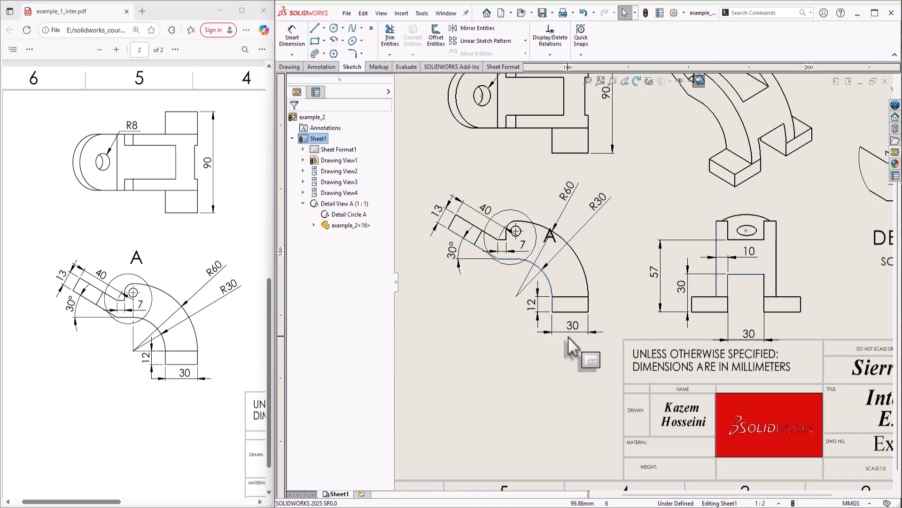
scroll(572, 332, down, 4)
click(589, 318)
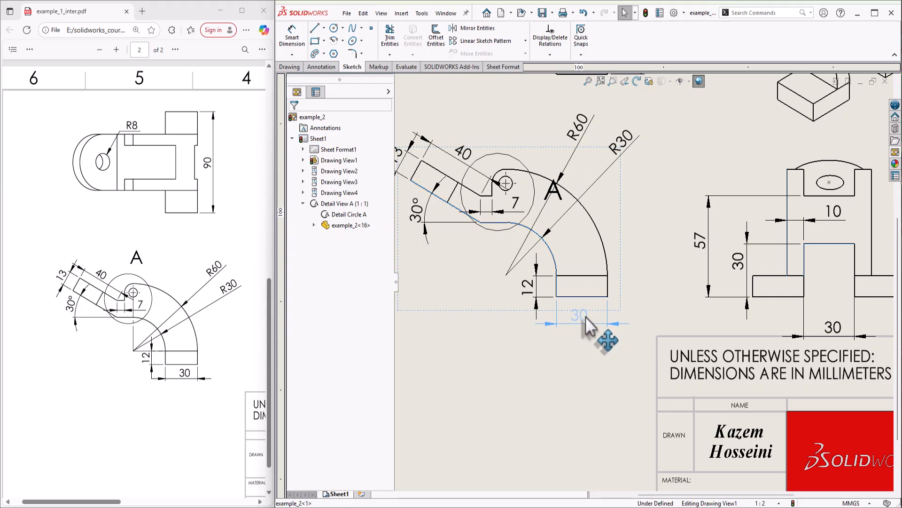
click(576, 347)
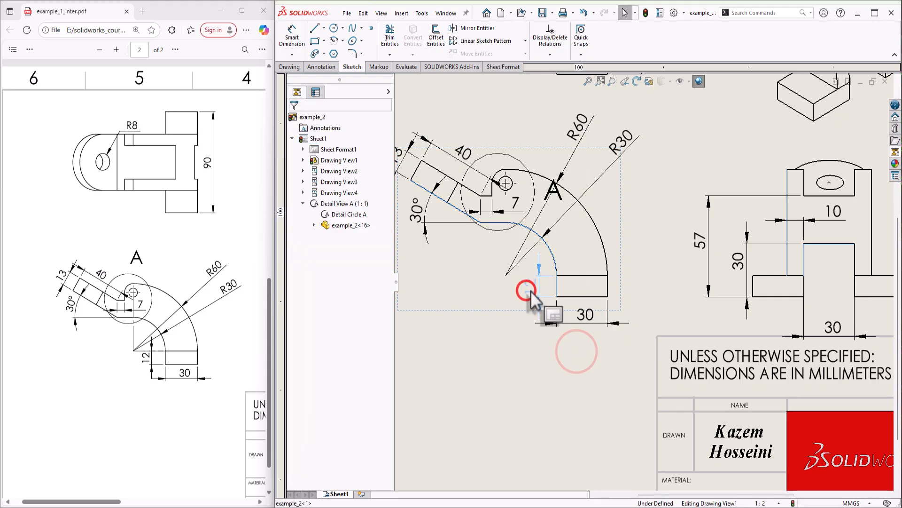
click(532, 292)
drag(586, 311, 583, 308)
drag(532, 293, 526, 294)
click(538, 366)
Move the R30 label further down and the R60 label toward the upper right
scroll(538, 365, up, 1)
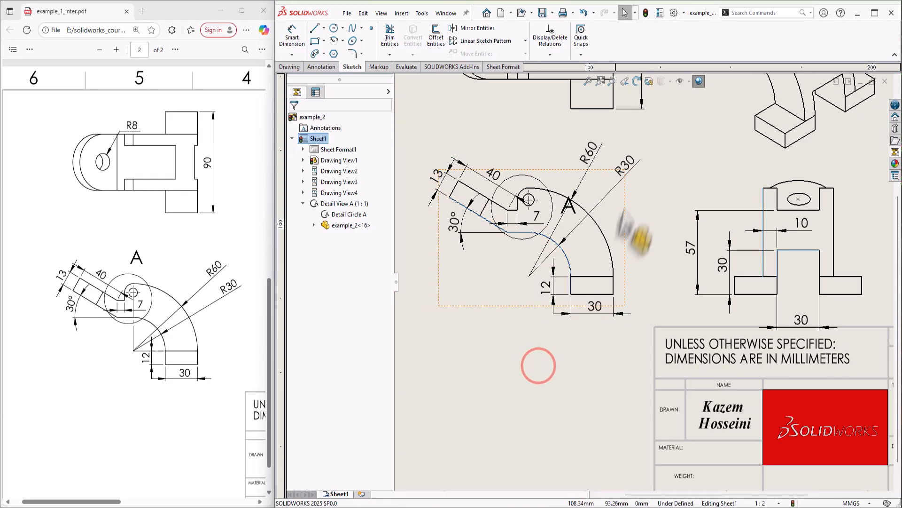
scroll(633, 169, down, 1)
drag(632, 167, 621, 220)
click(654, 260)
drag(588, 148, 624, 192)
click(660, 208)
Move the 7 dimension up near the hole, the 30° angle left, and reposition the 40
scroll(578, 266, up, 1)
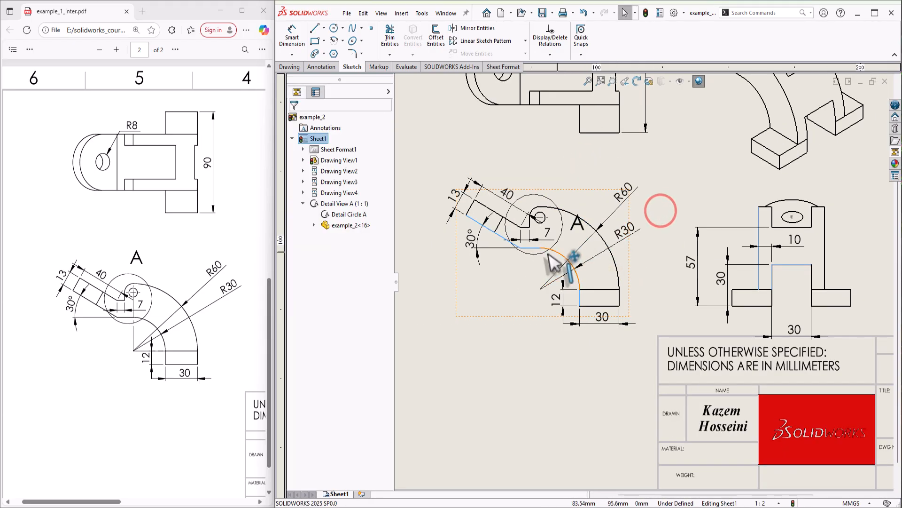
scroll(579, 260, down, 1)
scroll(592, 258, down, 1)
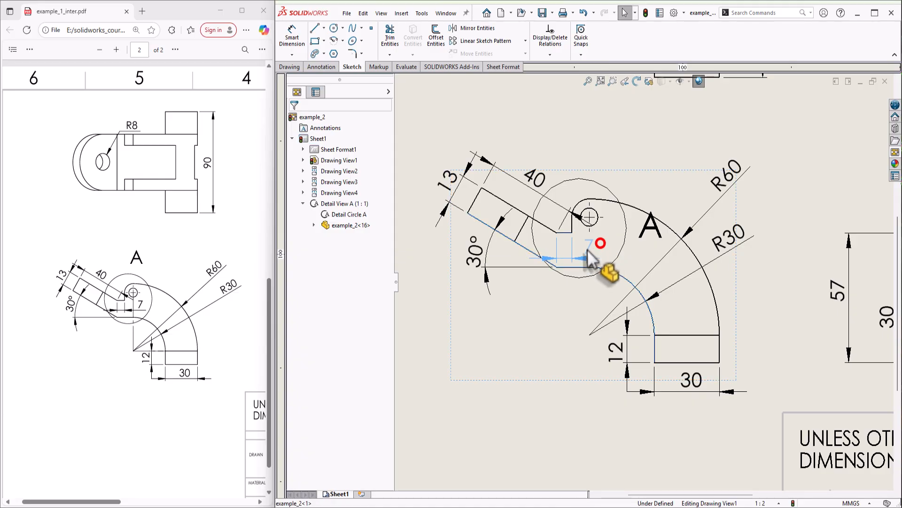
drag(599, 249, 600, 246)
click(553, 311)
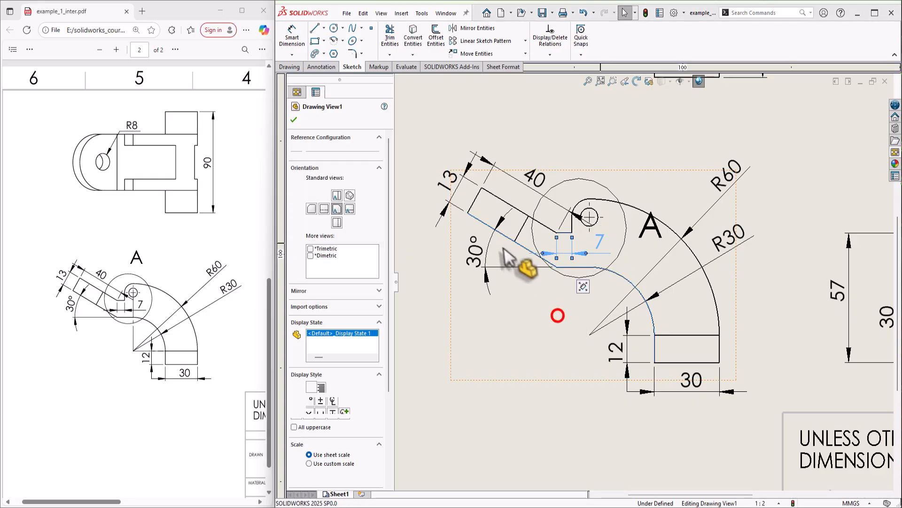
drag(479, 253, 462, 255)
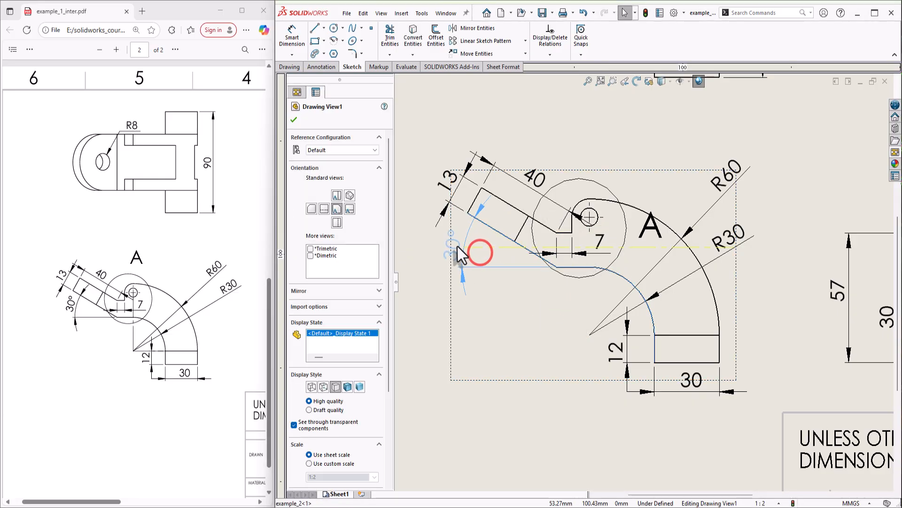
click(508, 319)
mouse_move(543, 178)
mouse_down()
mouse_move(532, 194)
mouse_move(540, 187)
mouse_up()
click(498, 327)
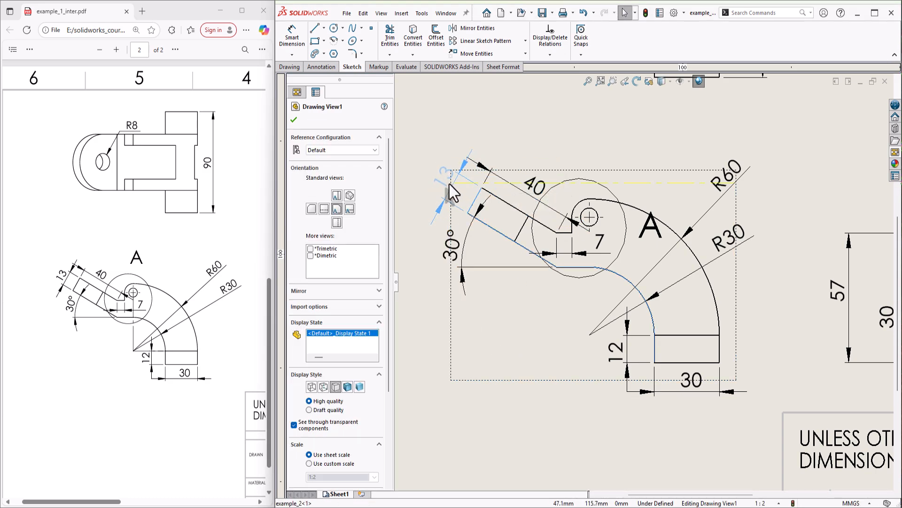
Reposition the 13 and 40 dimensions to match the reference layout
click(451, 191)
click(532, 183)
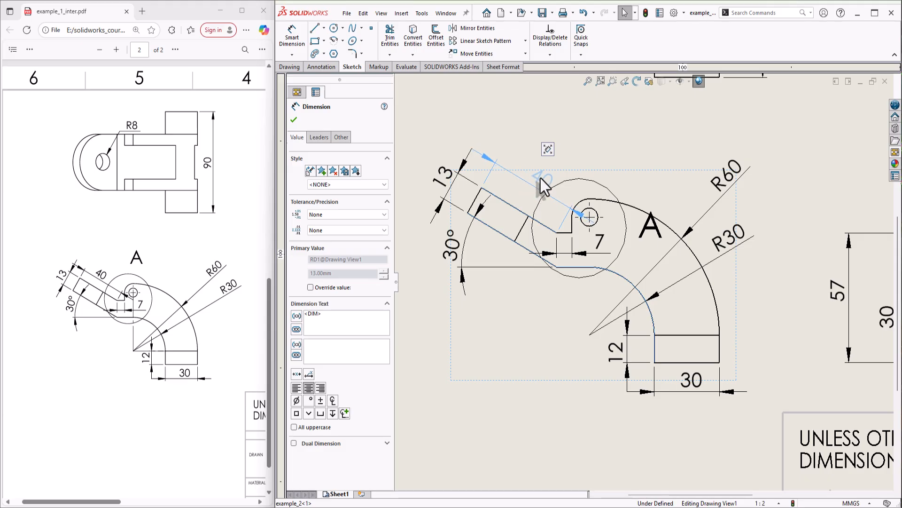
click(514, 346)
scroll(643, 282, up, 3)
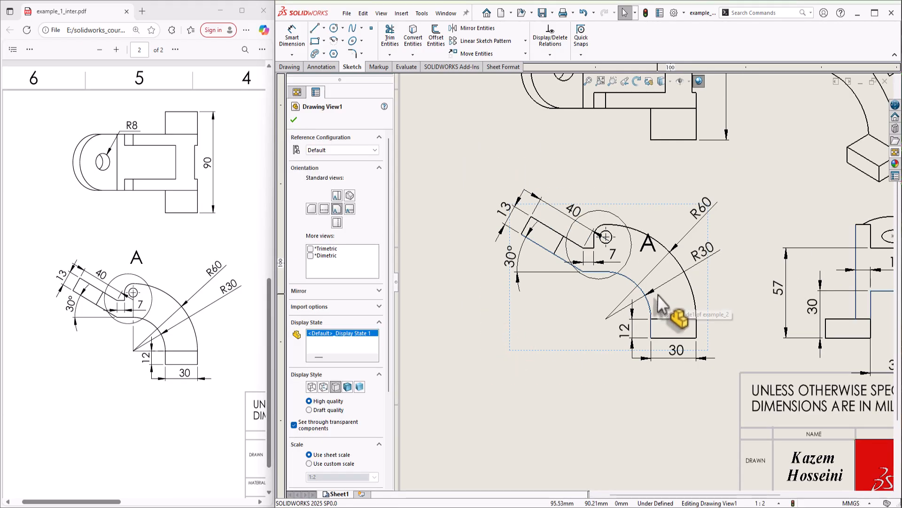
scroll(651, 292, up, 3)
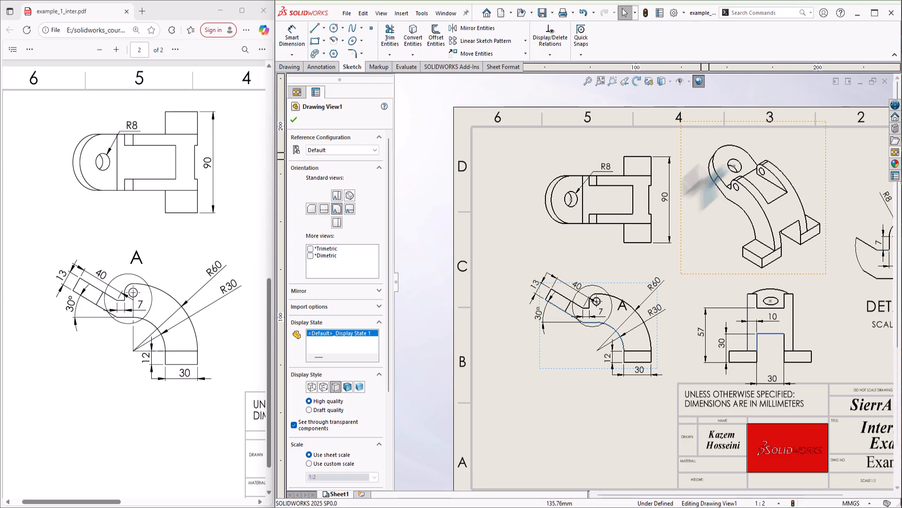
Move the 30 width dimension up to sit just under the part's base
scroll(635, 185, down, 1)
scroll(672, 235, up, 1)
scroll(728, 300, down, 5)
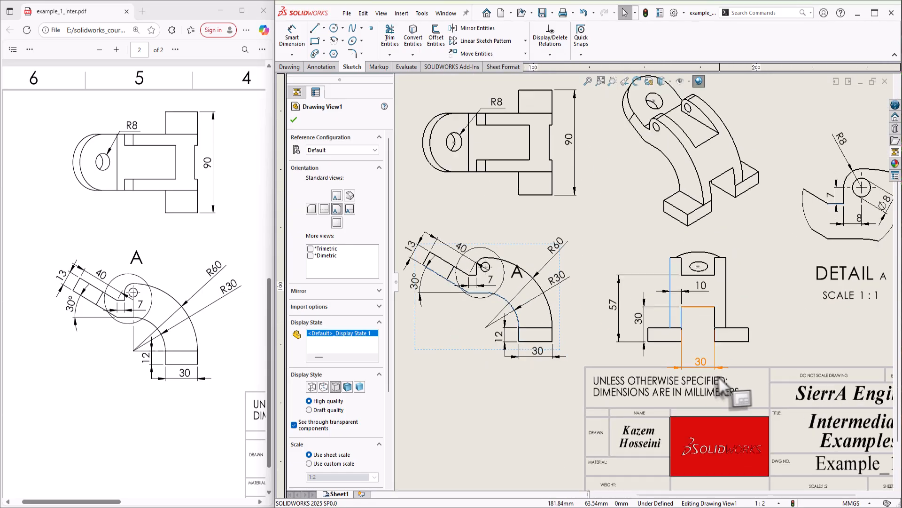
drag(615, 292, 609, 292)
click(597, 345)
drag(702, 356, 701, 324)
drag(102, 501, 153, 501)
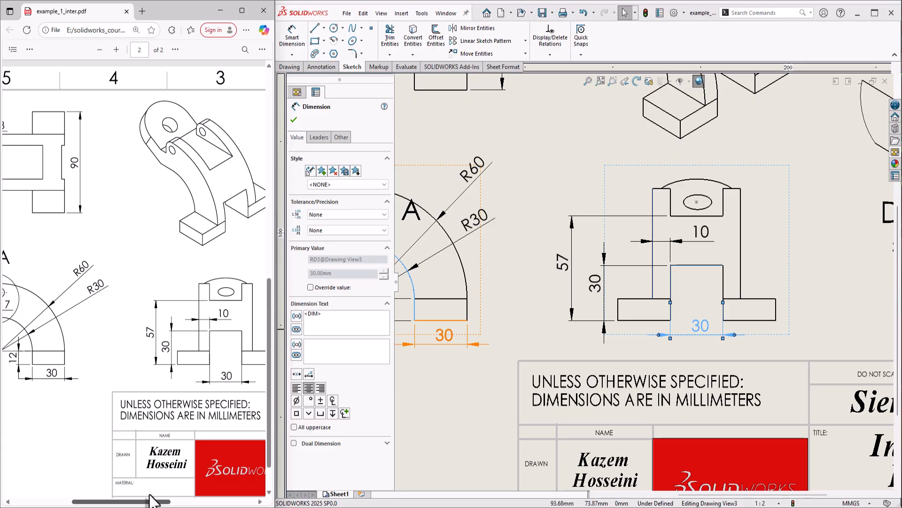
Shift the 10 dimension slightly left and clear the selection
click(699, 232)
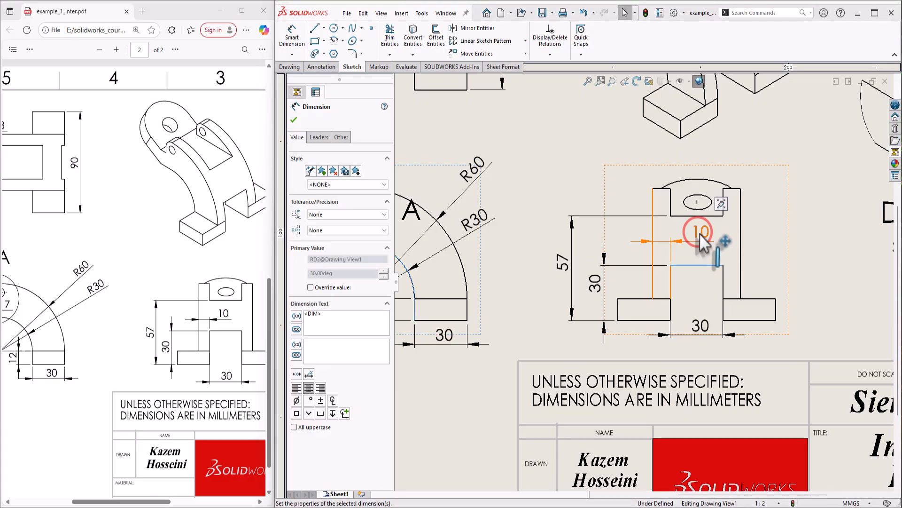
drag(701, 233, 702, 234)
click(820, 246)
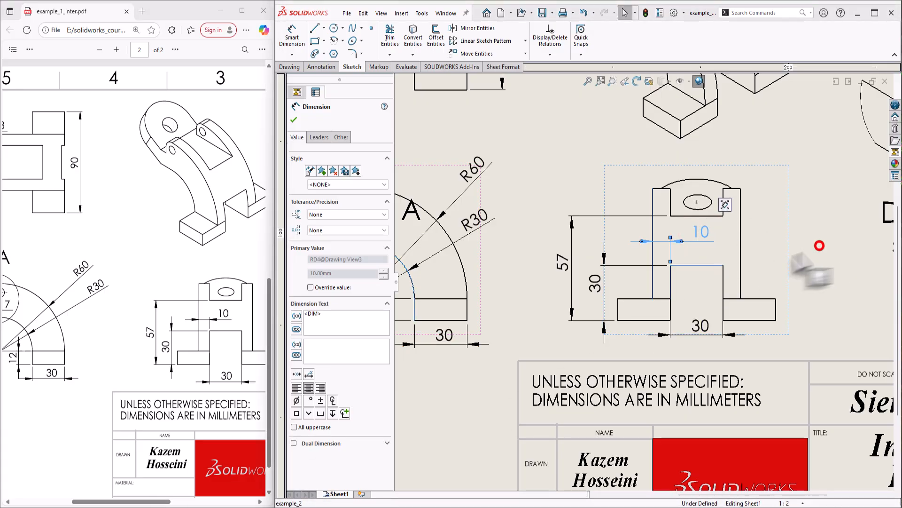
scroll(820, 246, up, 4)
scroll(827, 193, down, 2)
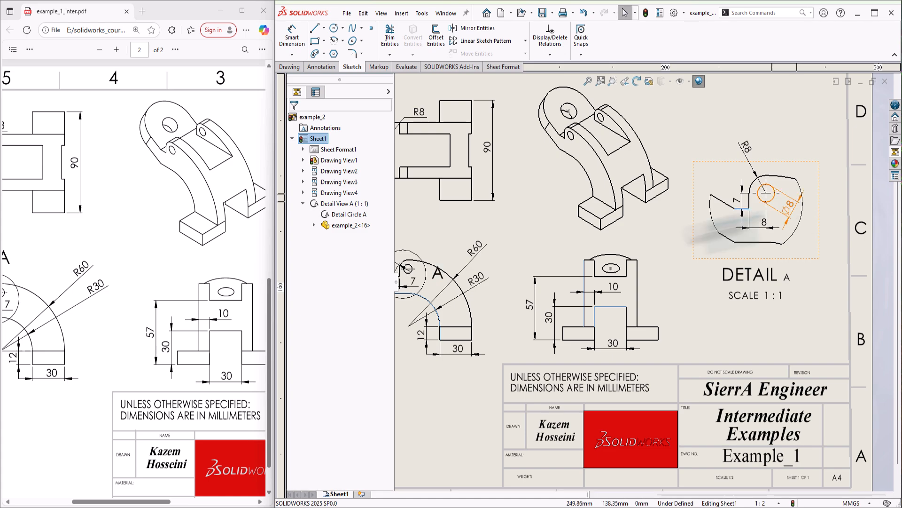
drag(130, 504, 93, 502)
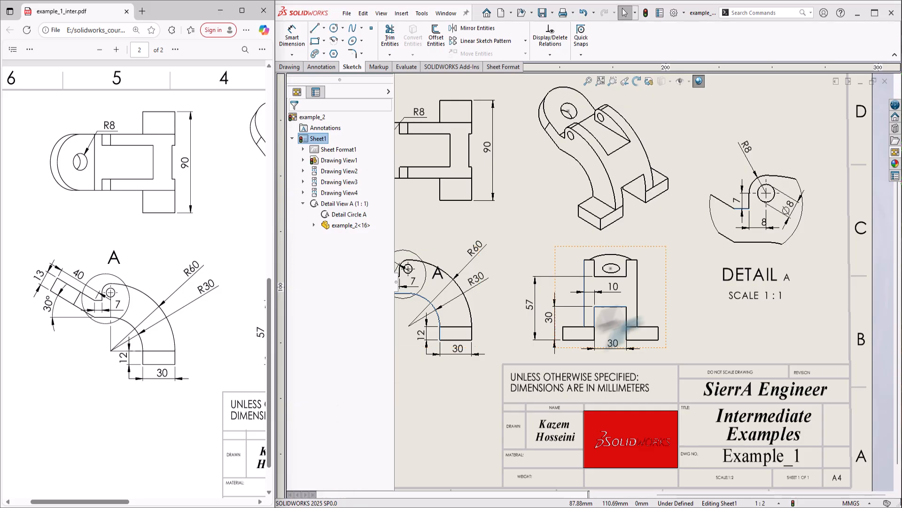
scroll(640, 318, up, 3)
scroll(589, 295, down, 1)
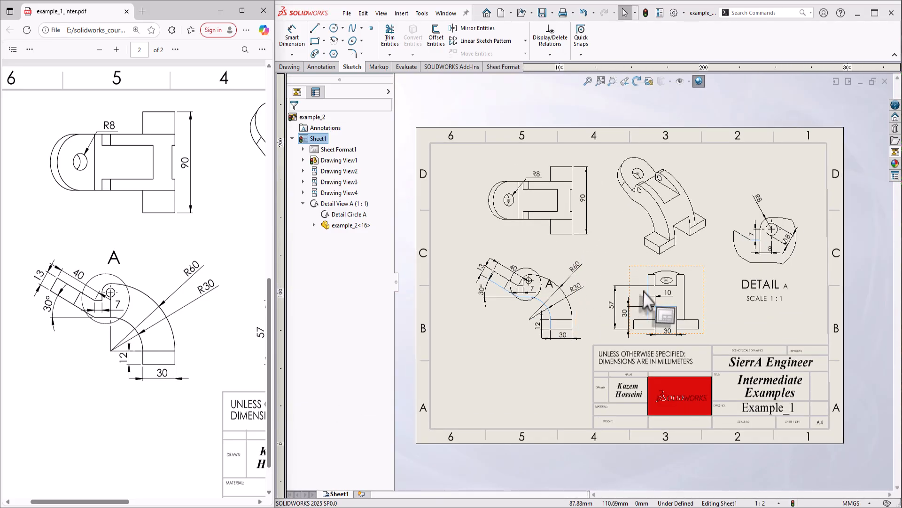
scroll(640, 275, down, 1)
click(740, 305)
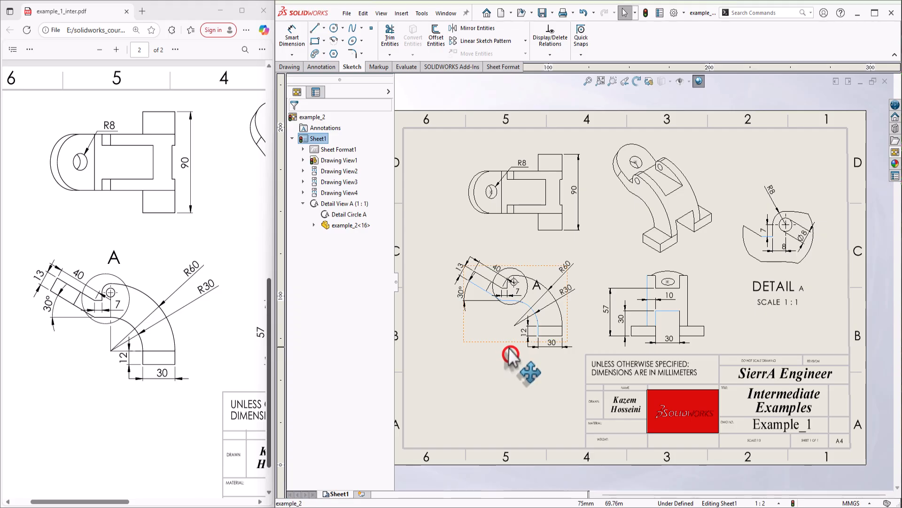
scroll(510, 356, down, 1)
Draw a centerline 52 down from the small hole's centre and one across to the inner arc
click(330, 51)
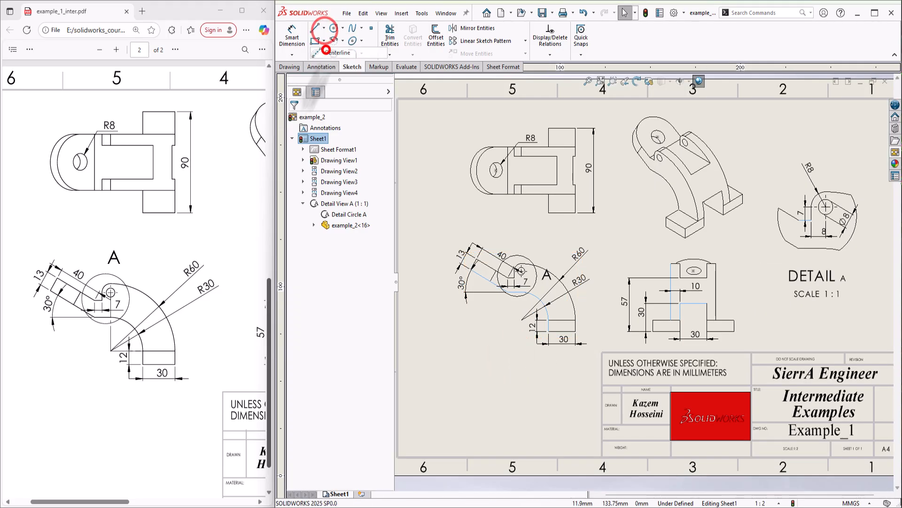
scroll(570, 369, down, 4)
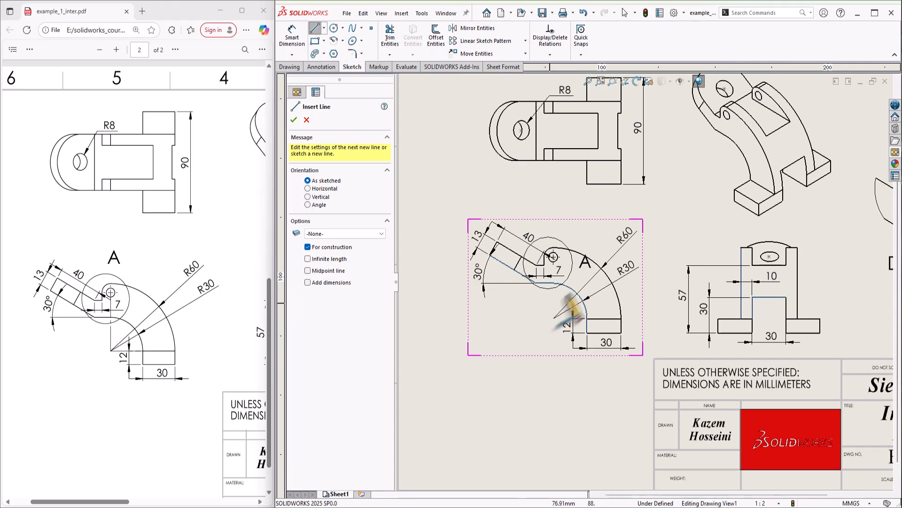
click(547, 247)
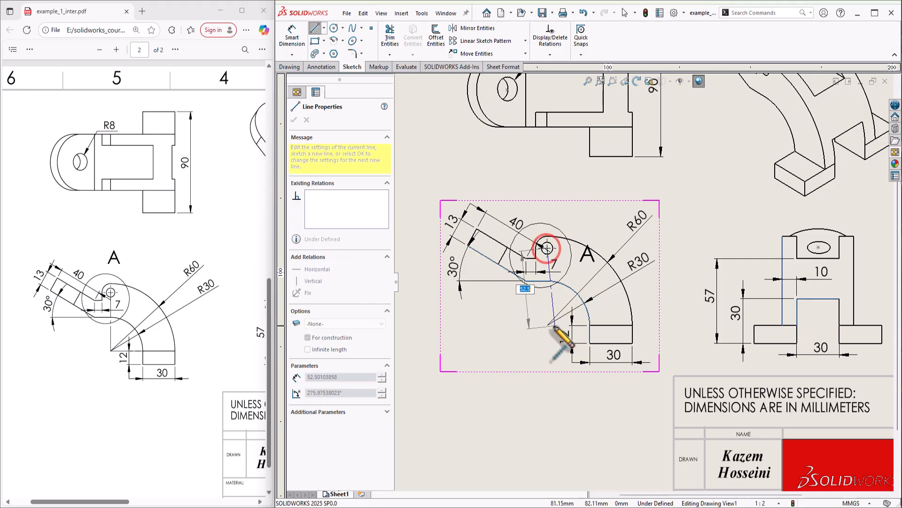
click(590, 325)
key(Escape)
Put both new centerlines on the FORMAT layer
click(547, 309)
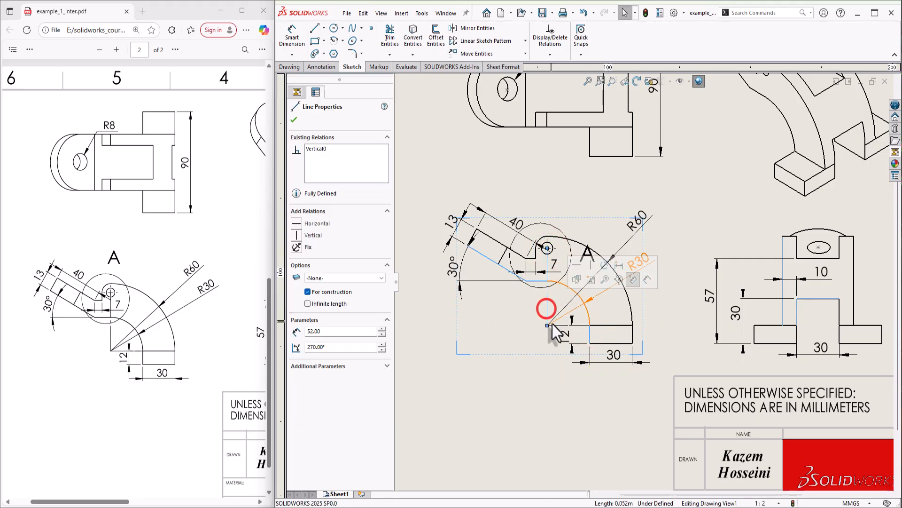
ctrl+click(550, 325)
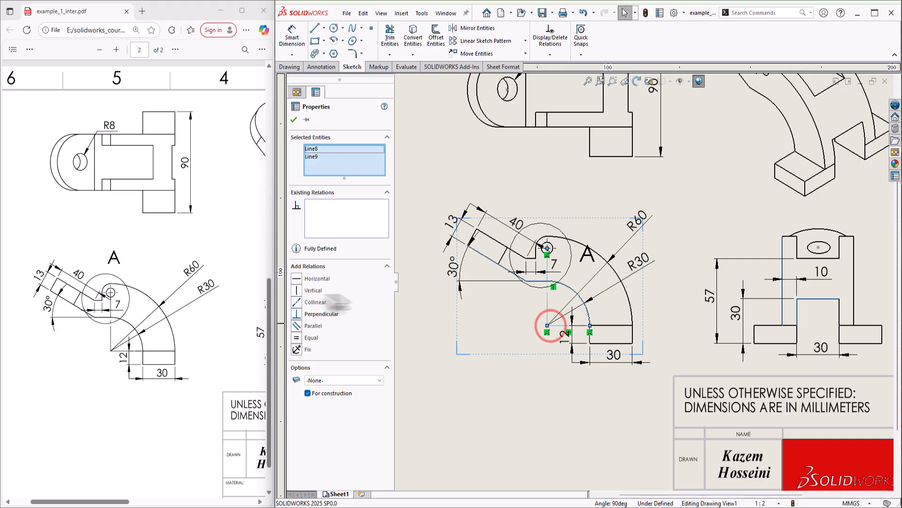
click(324, 394)
click(444, 413)
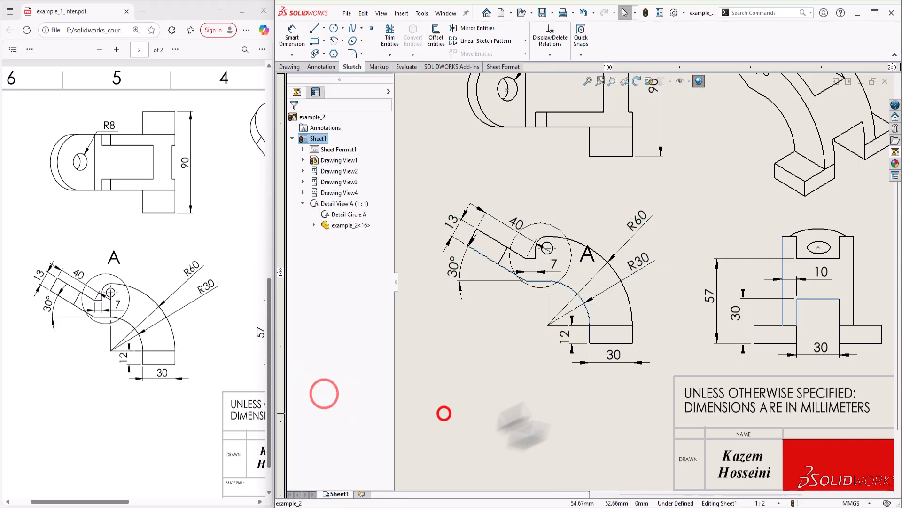
scroll(650, 317, up, 2)
scroll(757, 263, up, 3)
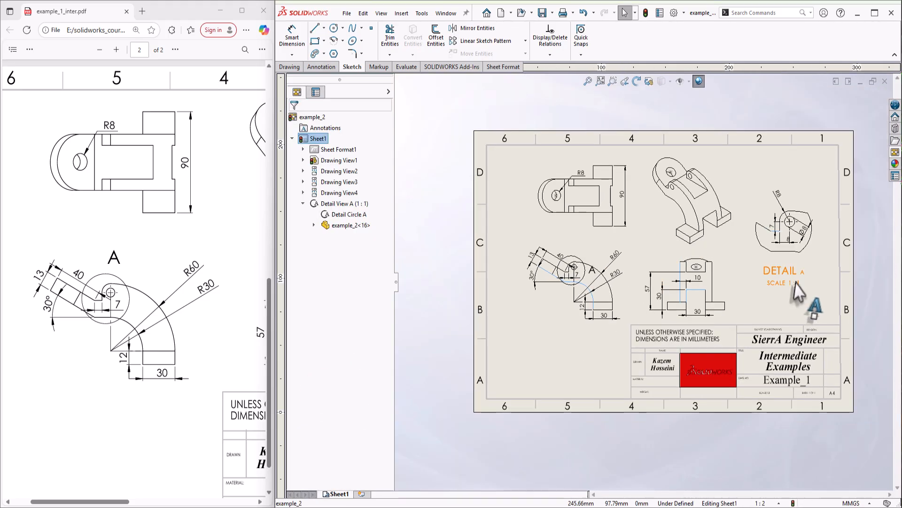
scroll(800, 289, down, 1)
scroll(704, 288, up, 2)
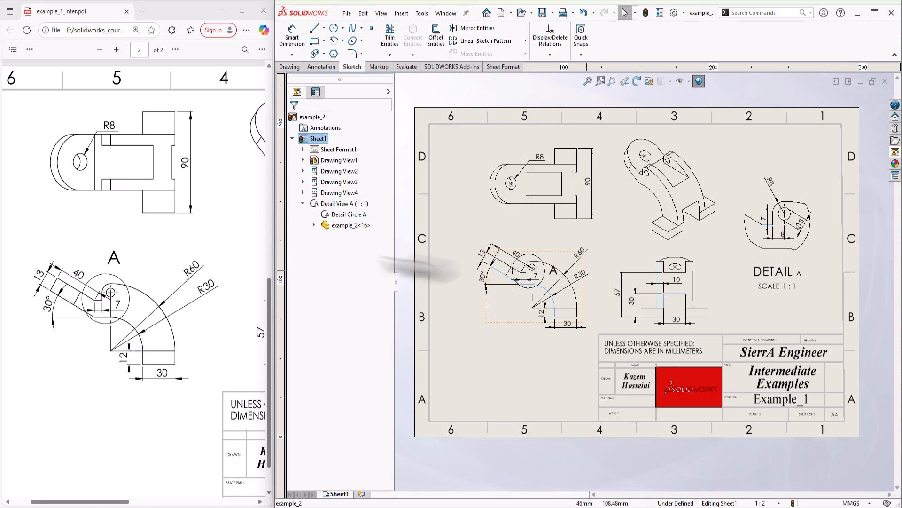
ctrl+scroll(171, 285, up, 1)
ctrl+scroll(171, 284, down, 2)
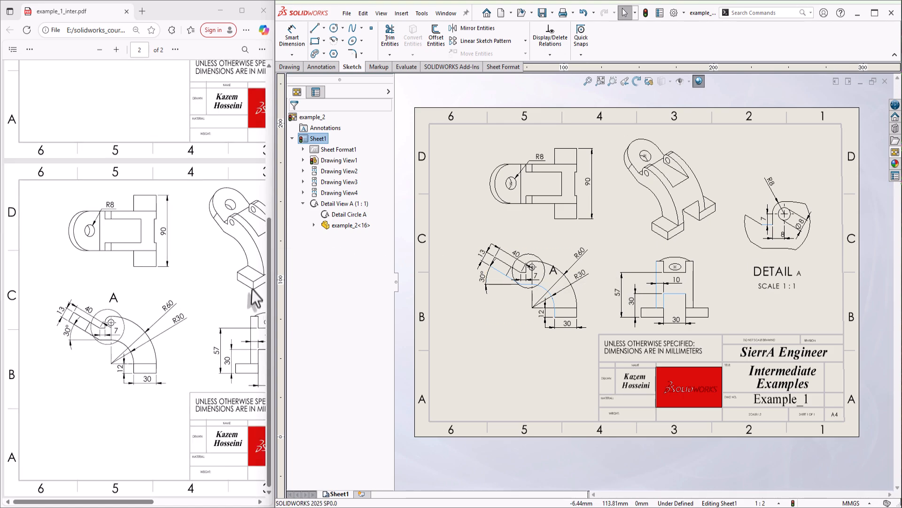
ctrl+scroll(221, 285, up, 2)
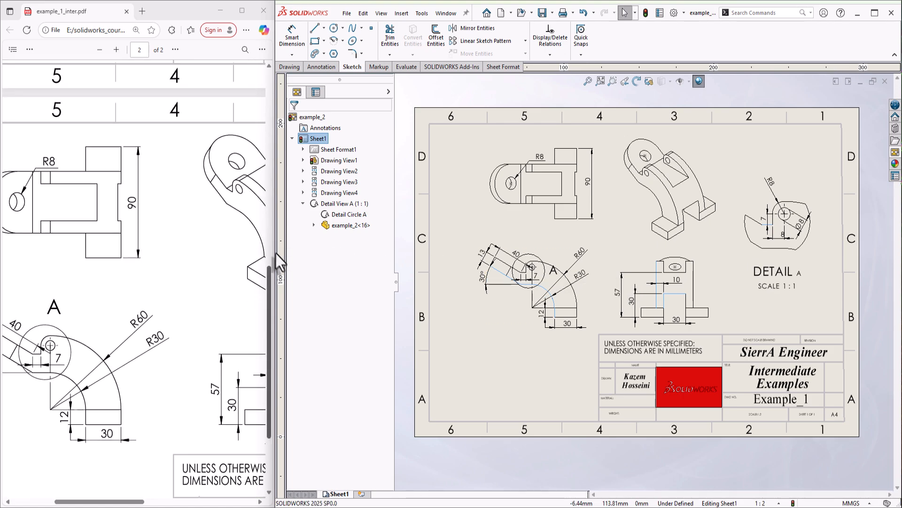
drag(274, 252, 474, 254)
click(384, 254)
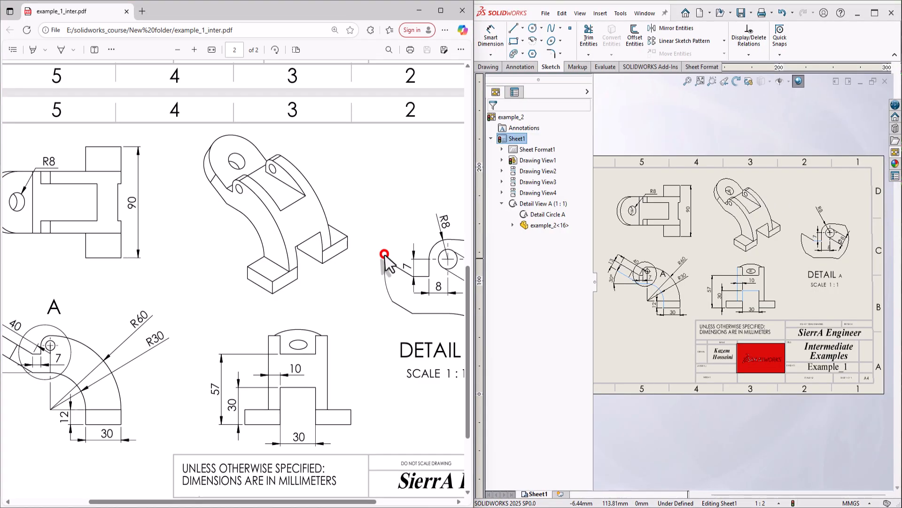
ctrl+scroll(382, 294, down, 1)
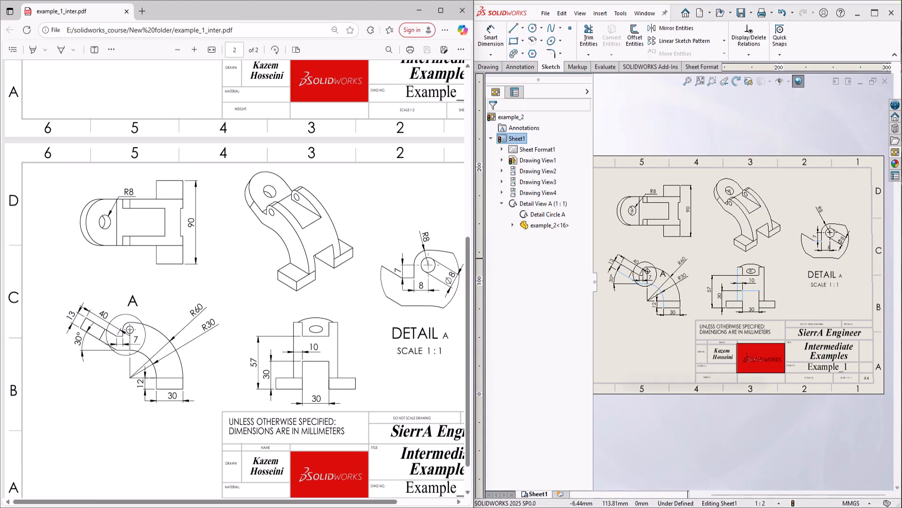
scroll(682, 319, down, 4)
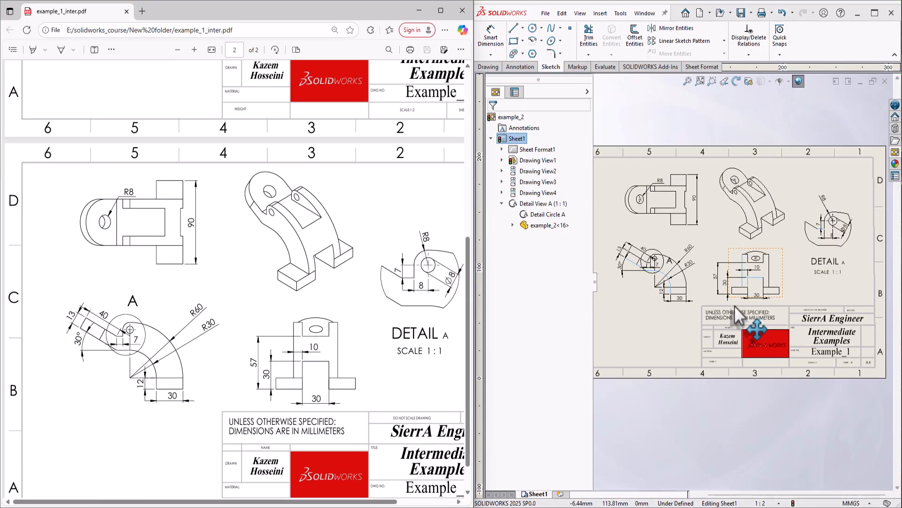
click(612, 84)
scroll(735, 279, up, 3)
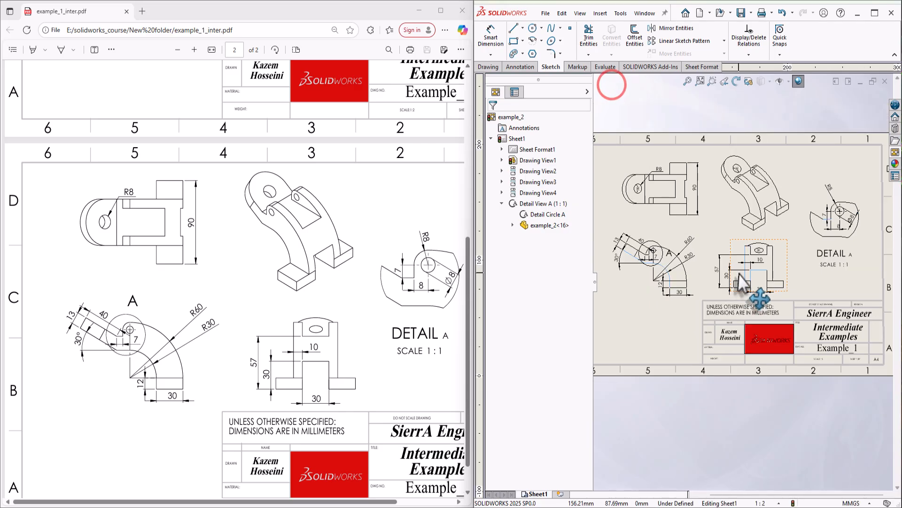
scroll(719, 277, down, 2)
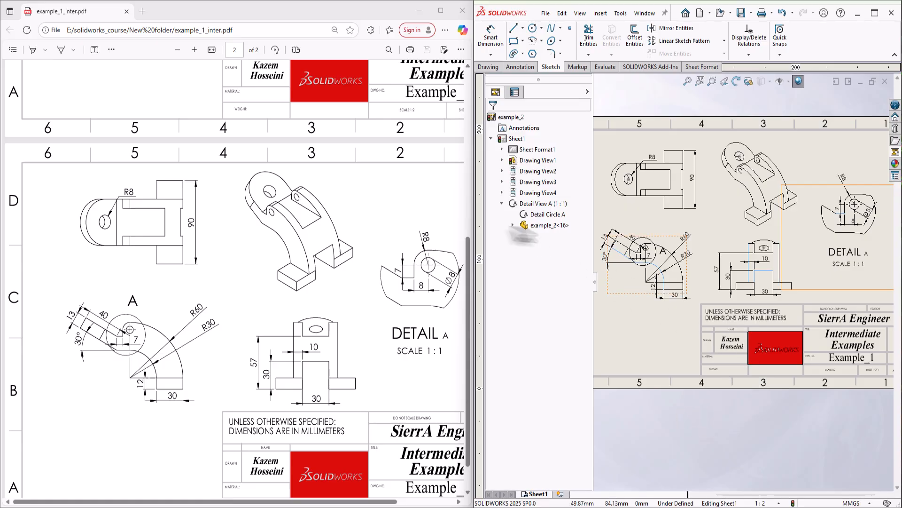
drag(472, 219, 249, 216)
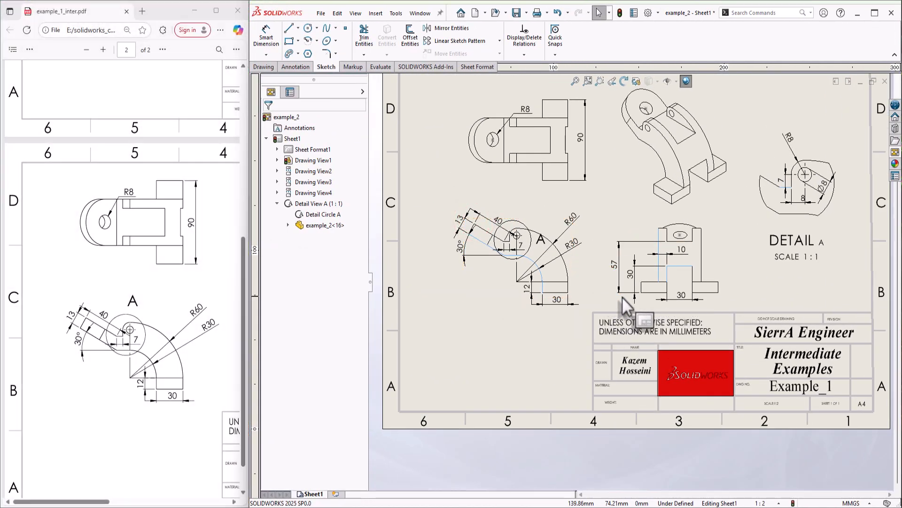